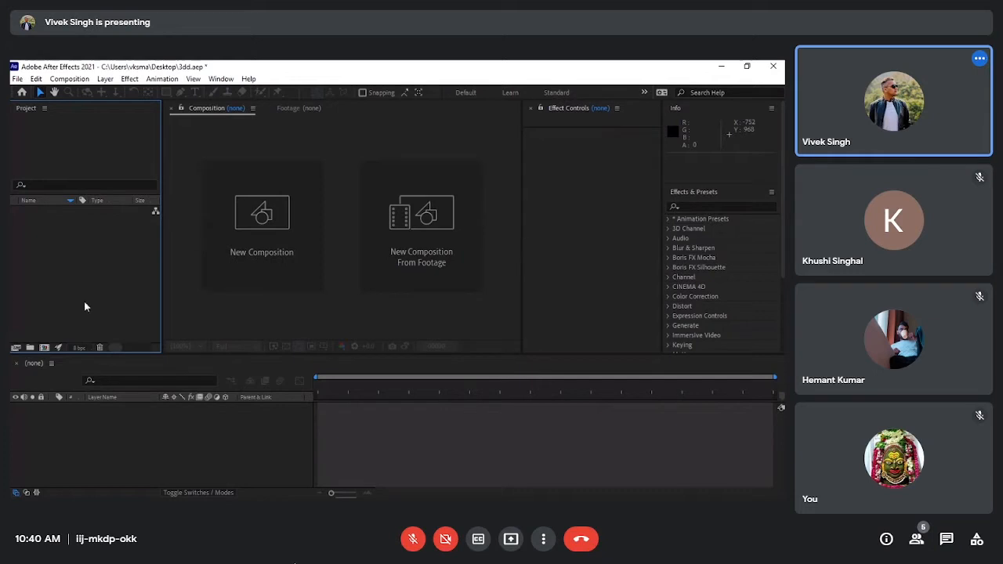
Create a new composition with the default settings.
right_click(54, 232)
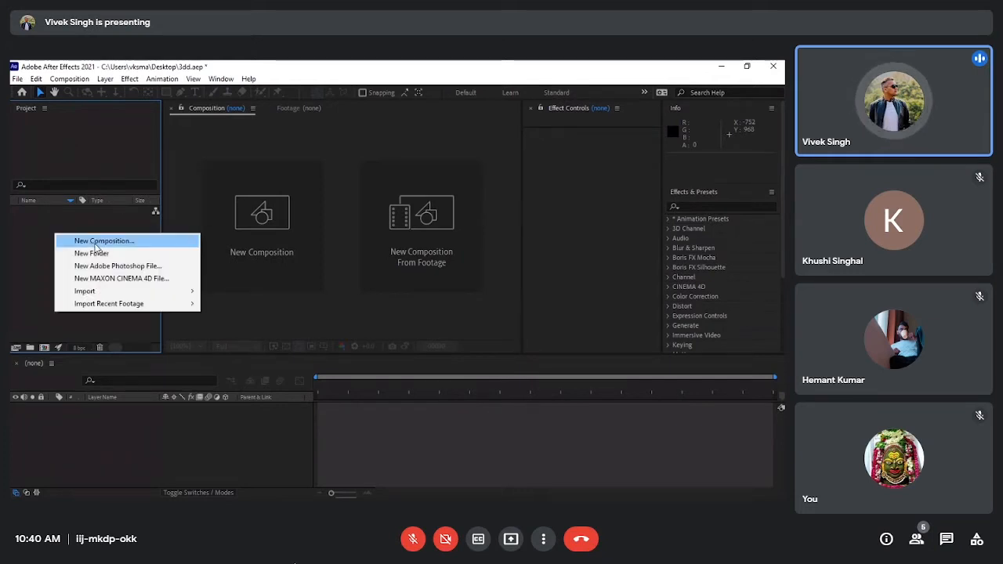
left_click(94, 240)
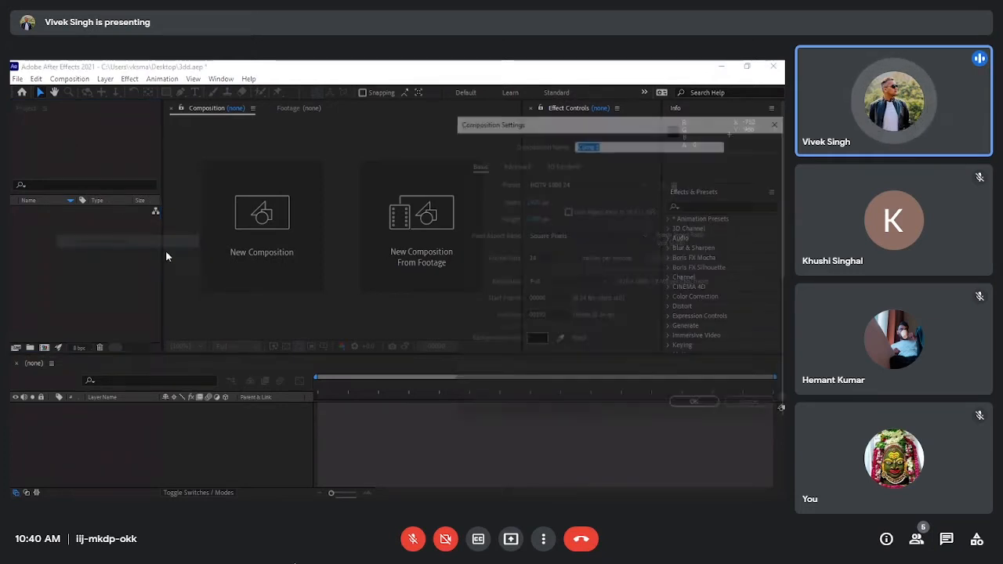
left_click(697, 406)
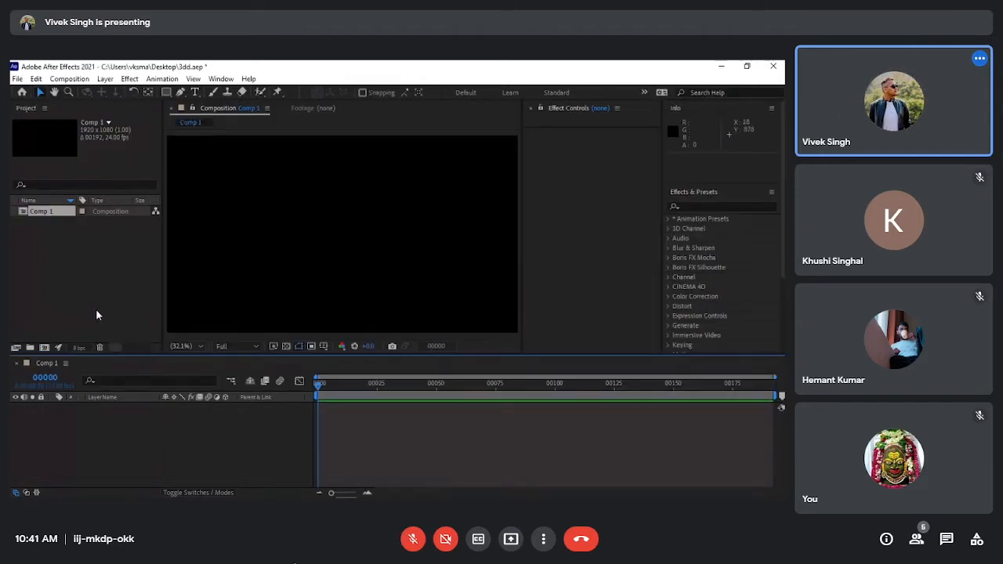
Add a dark royal blue solid layer sized 420 by 420 px to the composition.
right_click(120, 426)
mouse_move(148, 289)
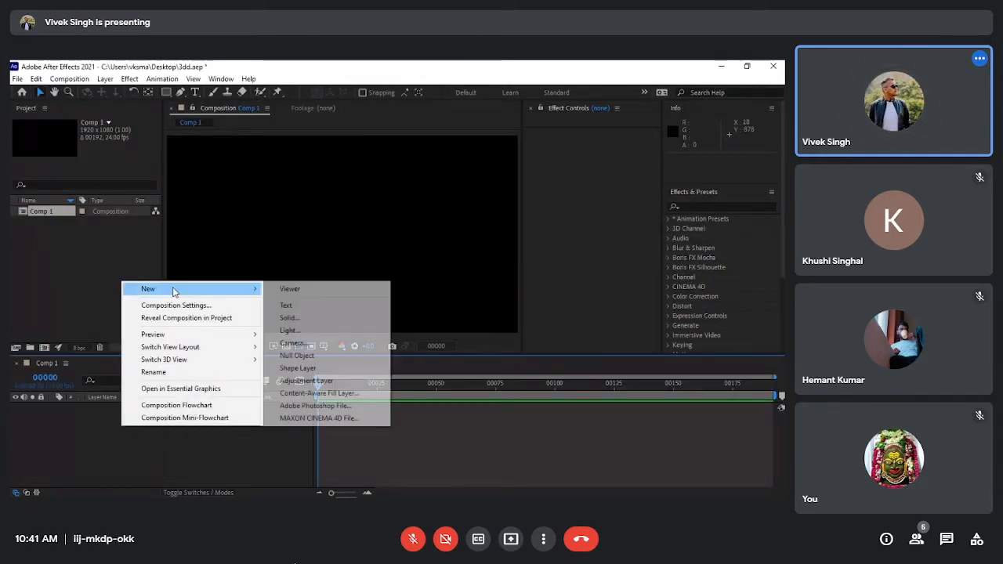
left_click(366, 321)
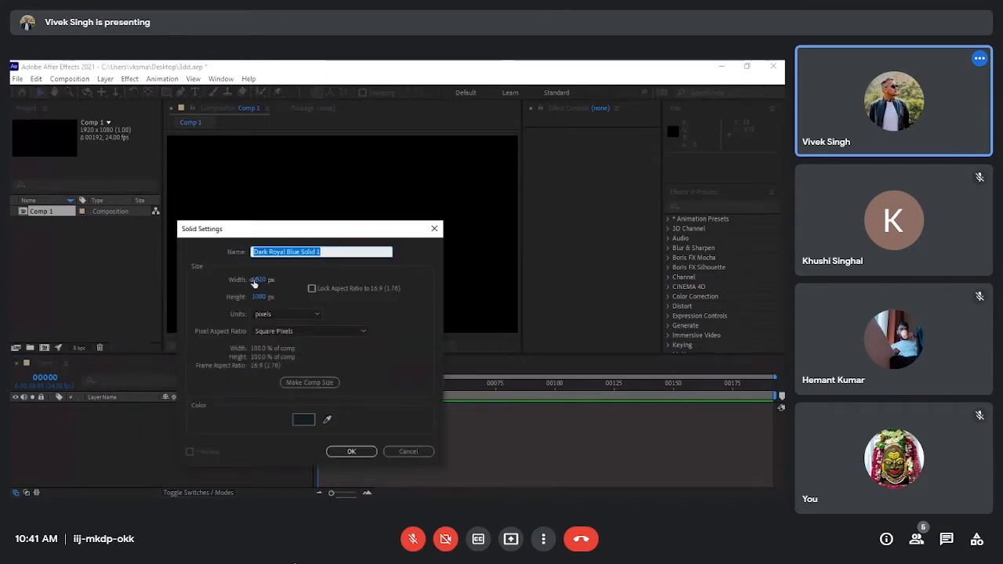
left_click(260, 280)
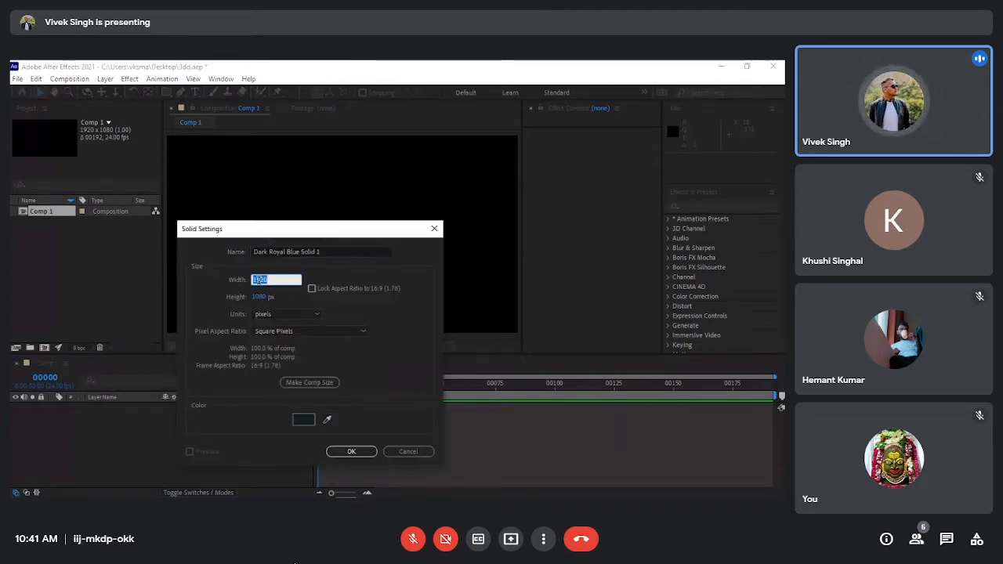
type("420")
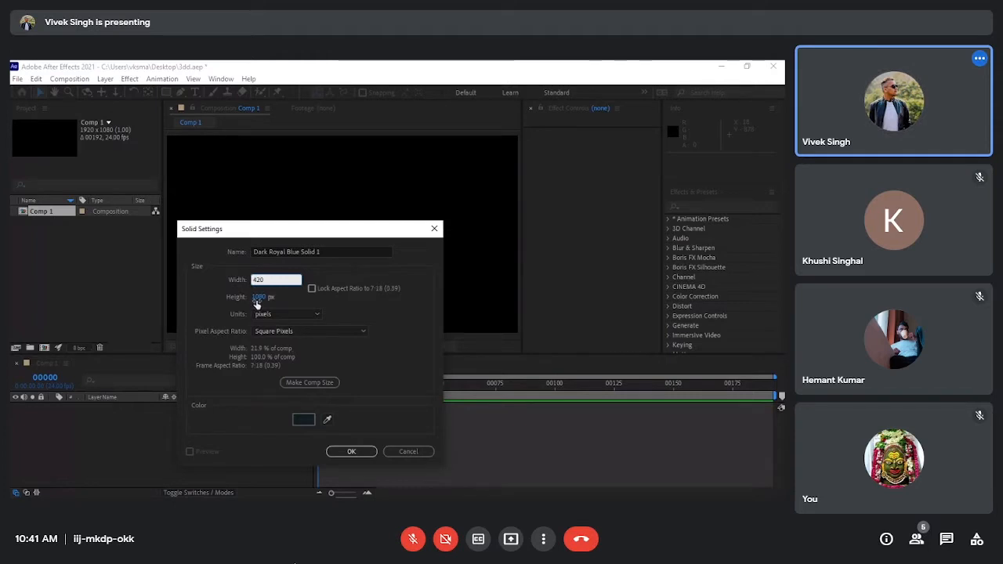
type("420")
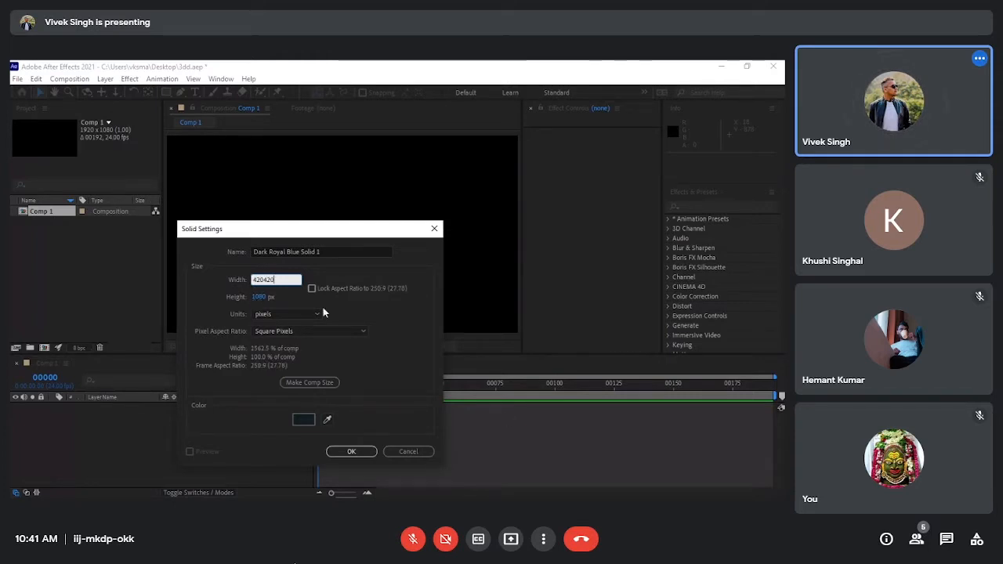
key("BackSpace")
key("BackSpace")
key("BackSpace")
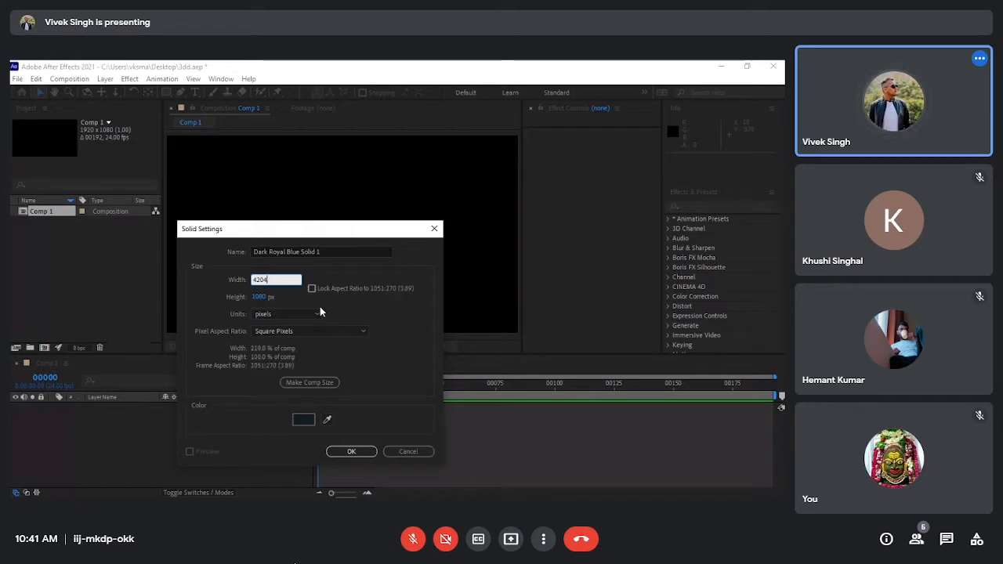
left_click(264, 297)
type("420")
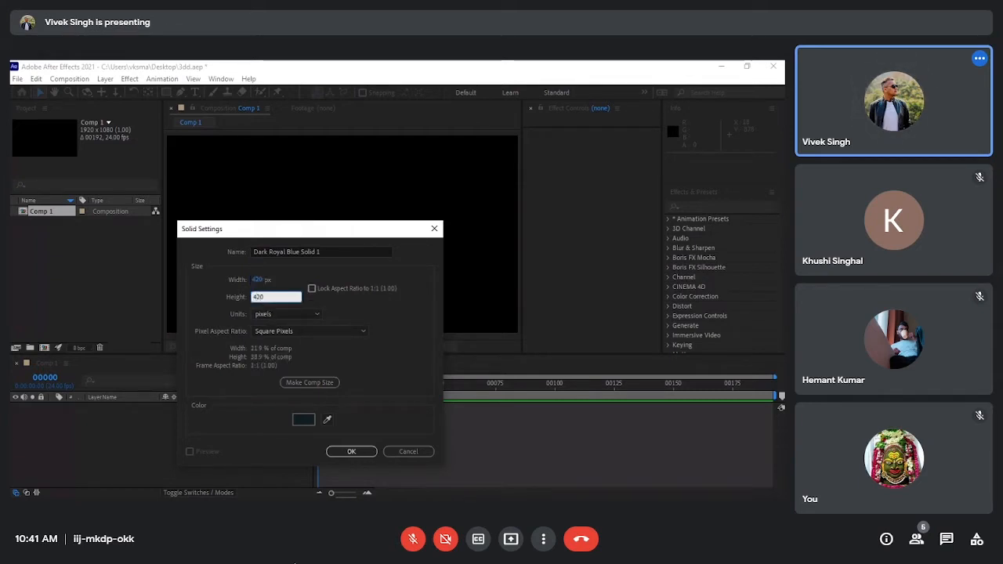
left_click(359, 458)
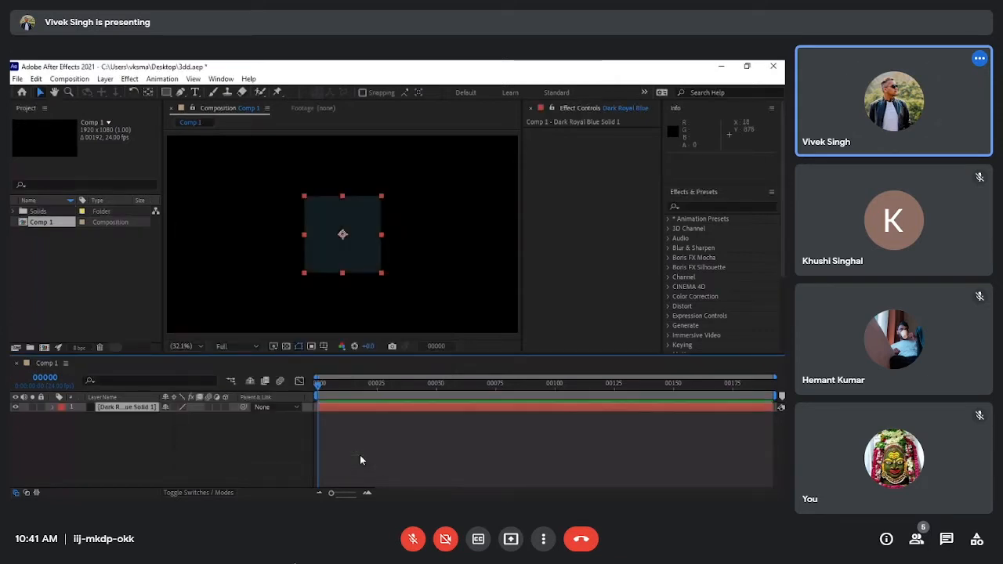
Turn the solid into a 3D layer.
left_click(128, 433)
left_click(127, 405)
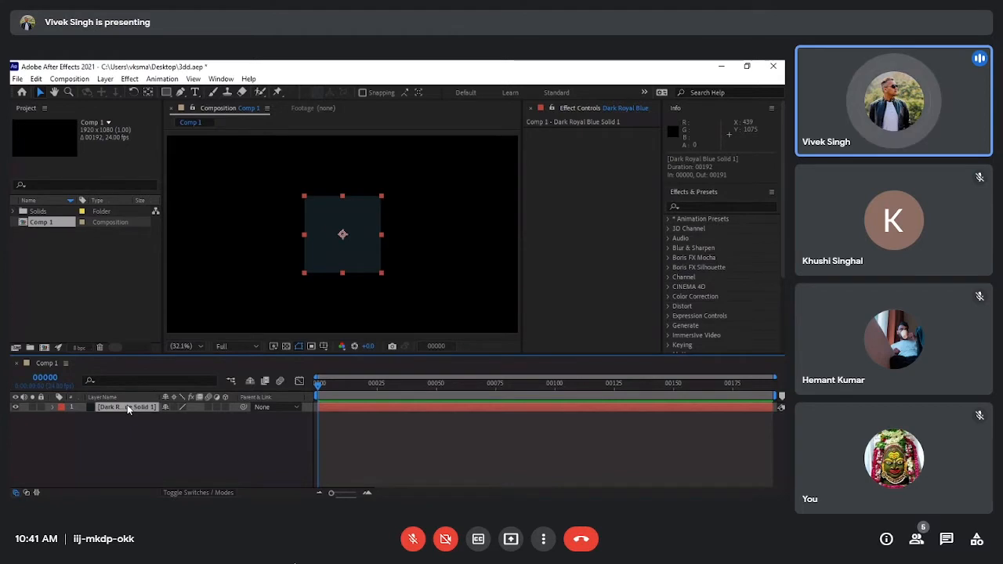
left_click(227, 407)
Switch the composition to a two-view layout with Top and Active Camera, and widen the Composition panel on both sides.
right_click(257, 248)
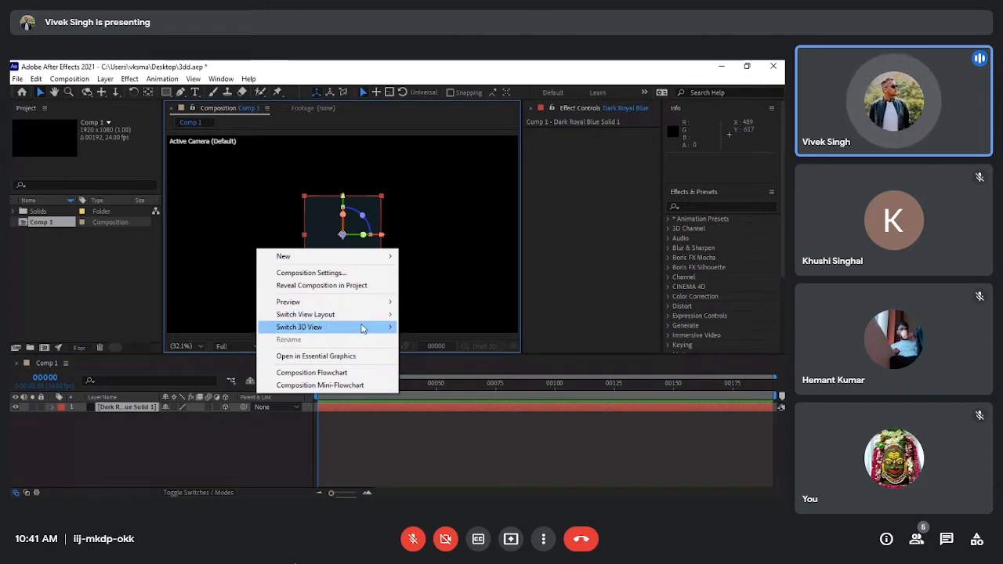
mouse_move(363, 328)
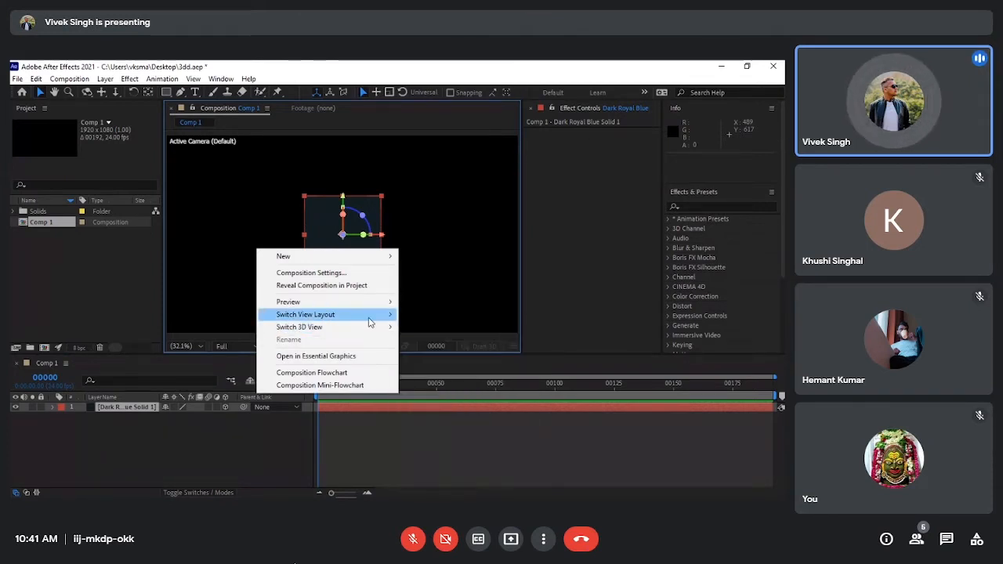
left_click(446, 329)
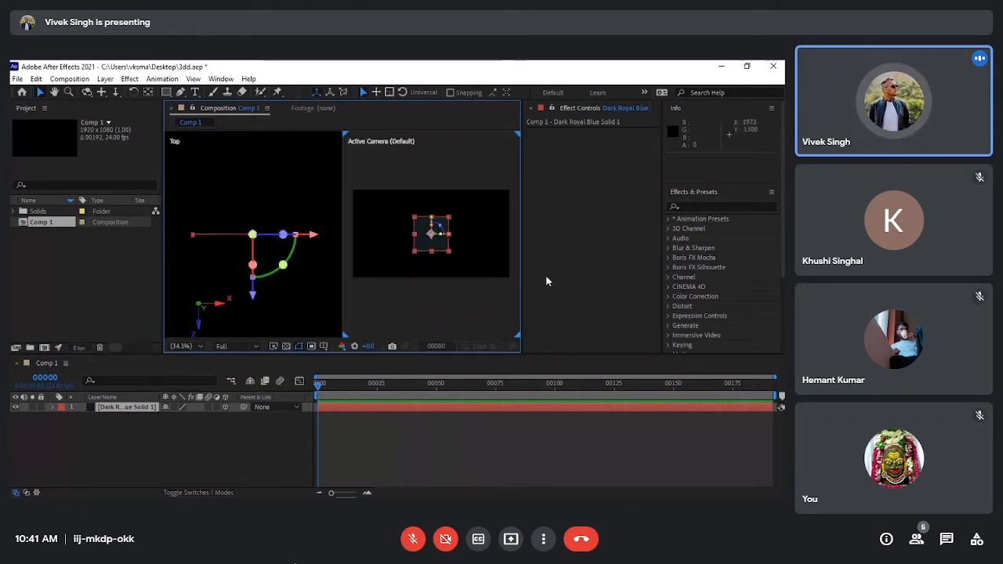
left_click_drag(521, 272, 550, 272)
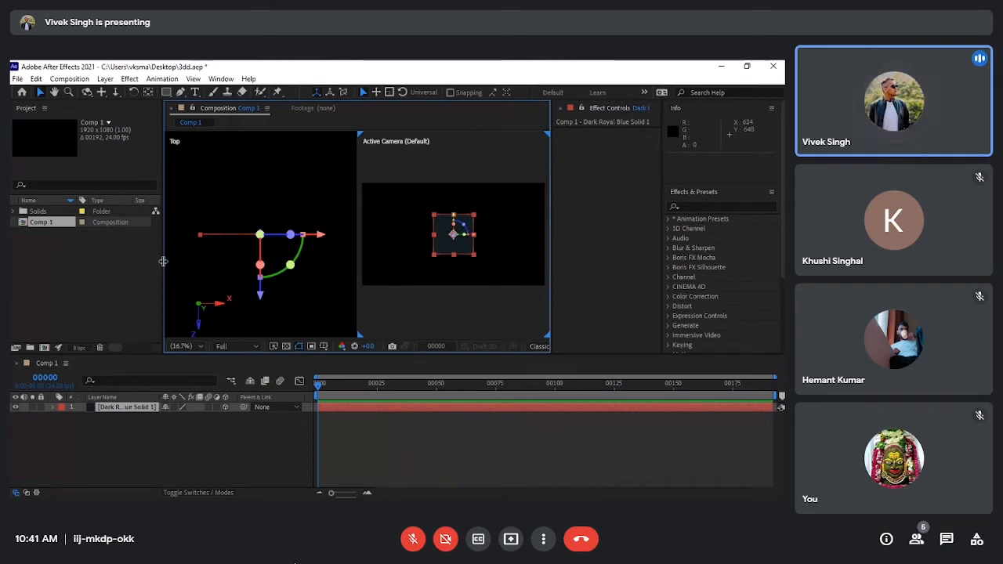
left_click_drag(163, 261, 140, 261)
Set the Top view's magnification to Fit up to 100%.
scroll(279, 311, "up", 3)
left_click(280, 311)
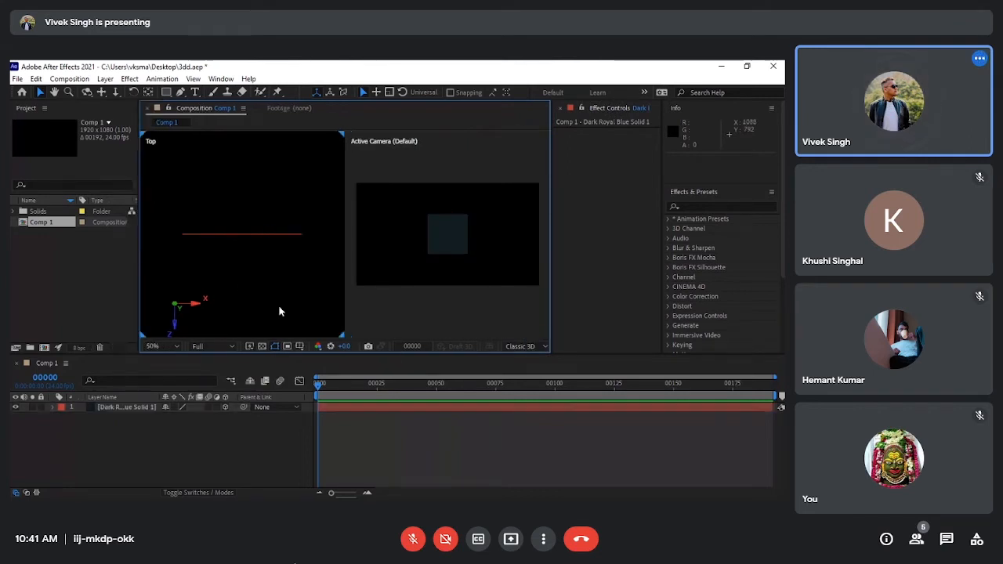
left_click(173, 348)
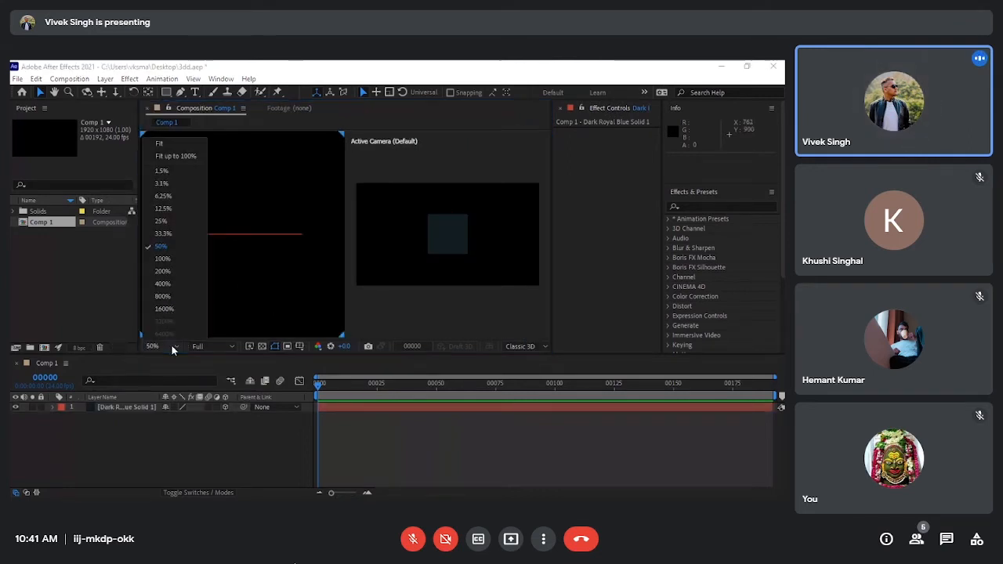
left_click(174, 157)
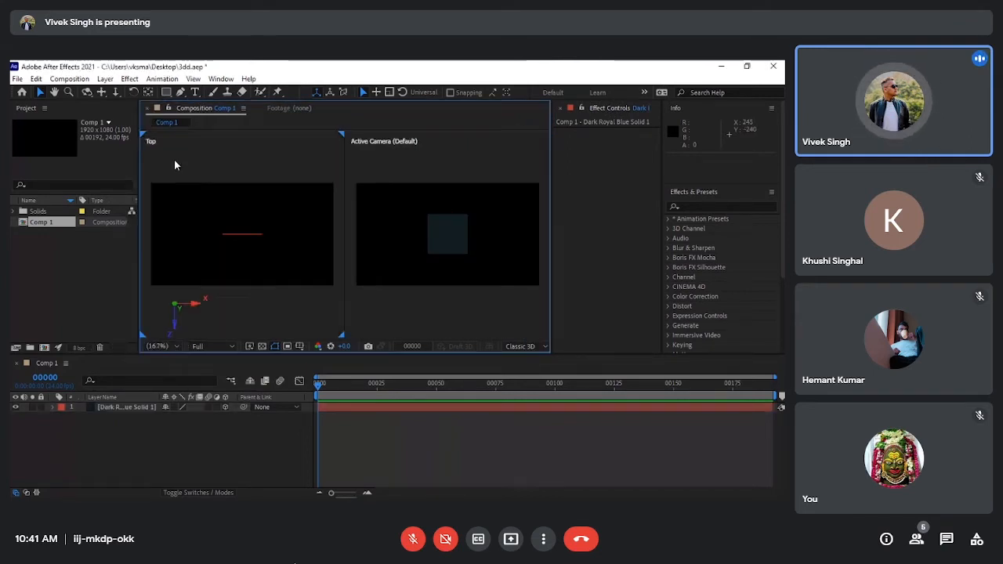
Move the solid toward the camera to a Z position of -120.
left_click(123, 412)
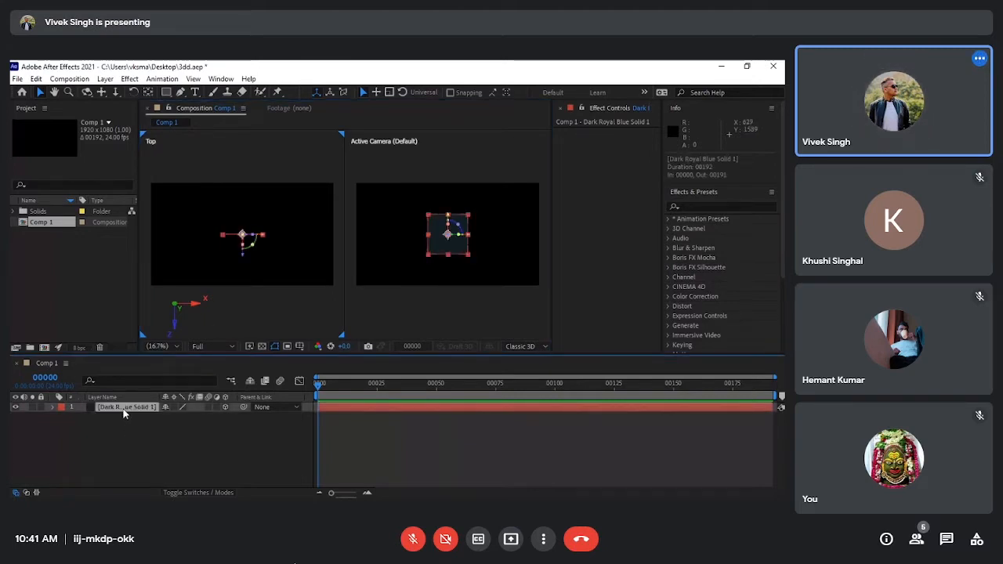
key("shift+Down")
key("shift+Down")
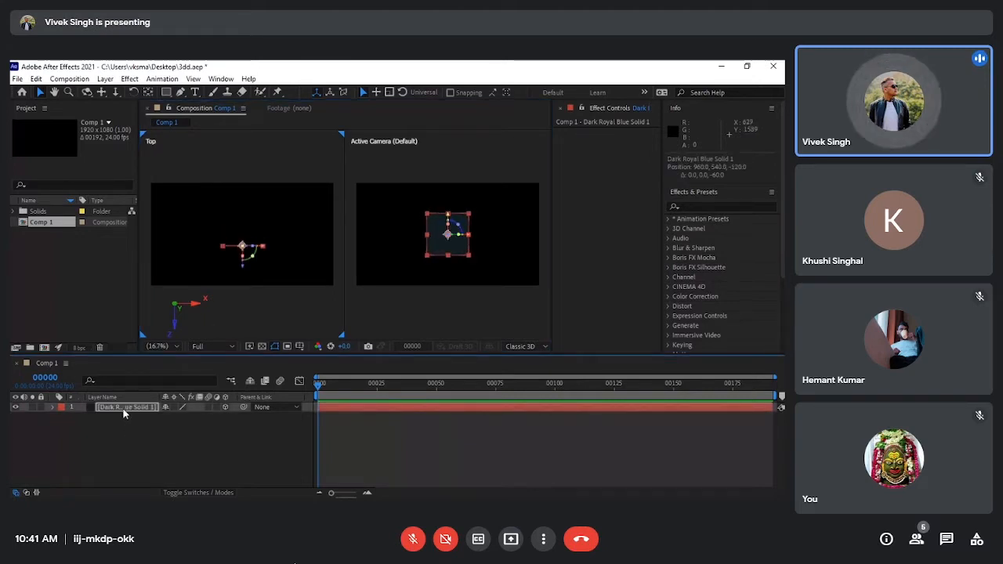
Duplicate the solid and move the copy back in depth to a Z position of 216 as the rear face.
key("ctrl+d")
key("shift+Up")
key("shift+Up")
key("shift+Up")
key("shift+Up")
key("shift+Up")
key("shift+Up")
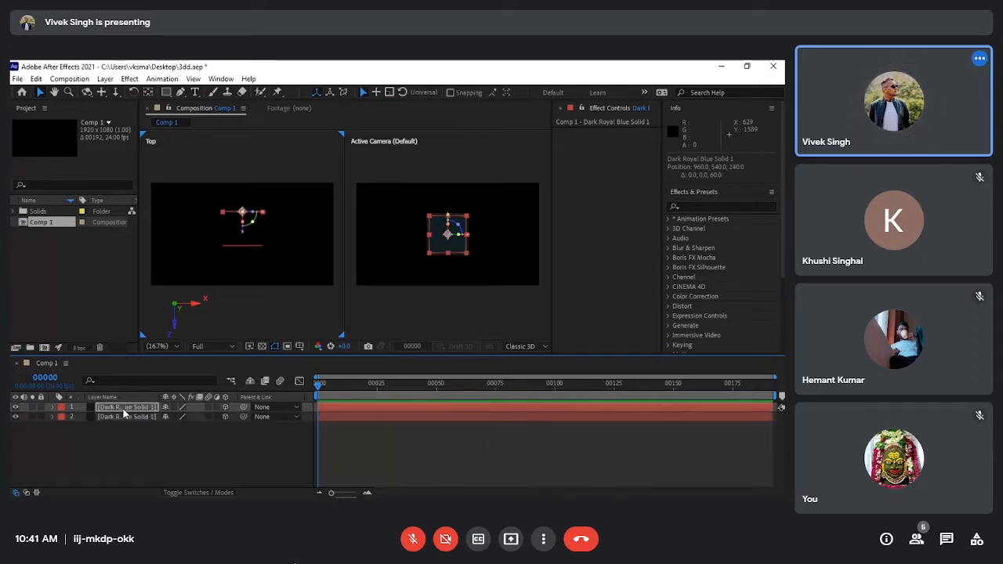
key("Down")
key("Down")
key("Down")
key("Down")
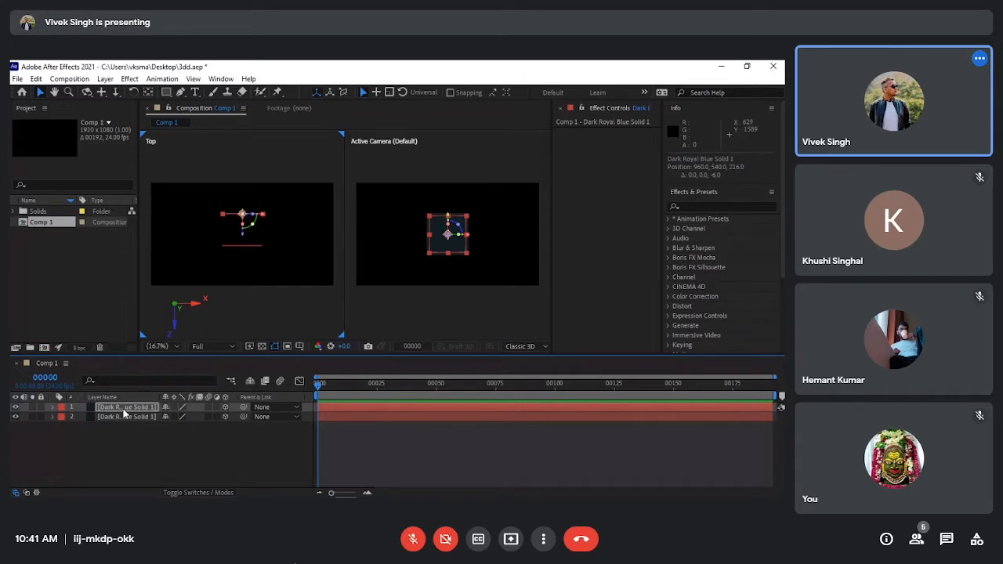
left_click(138, 446)
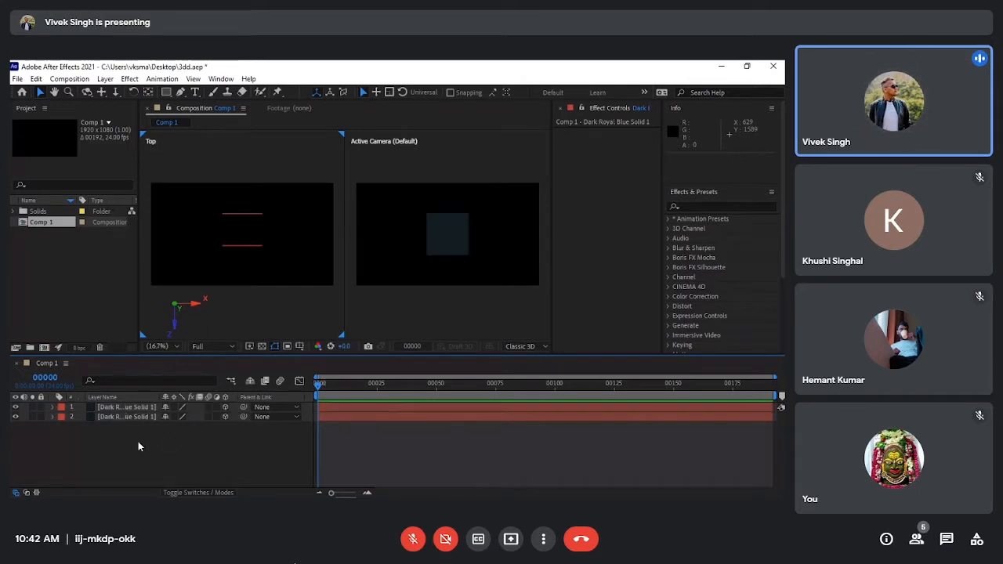
Duplicate the front solid and show the copy's rotation properties.
left_click(130, 419)
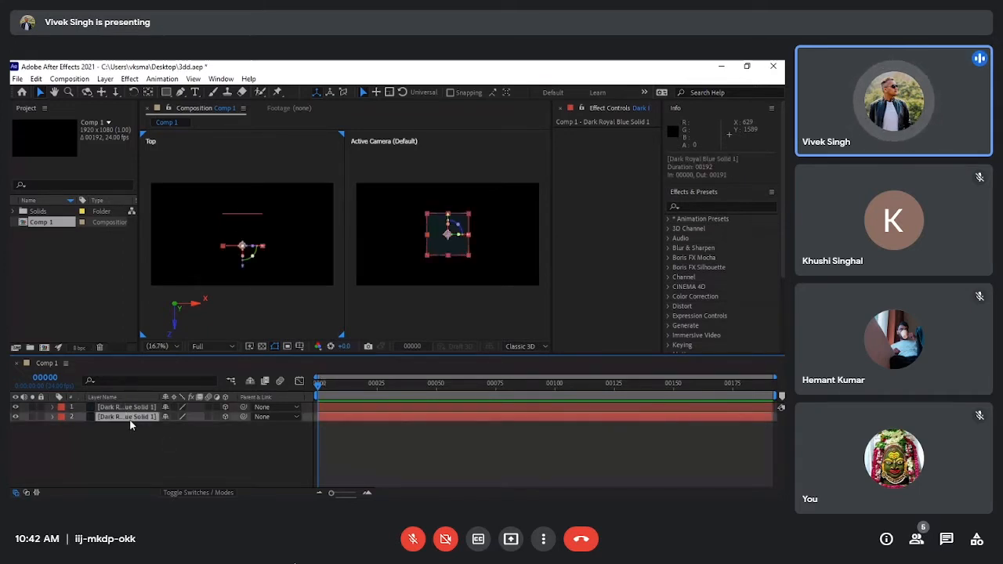
key("ctrl+d")
key("r")
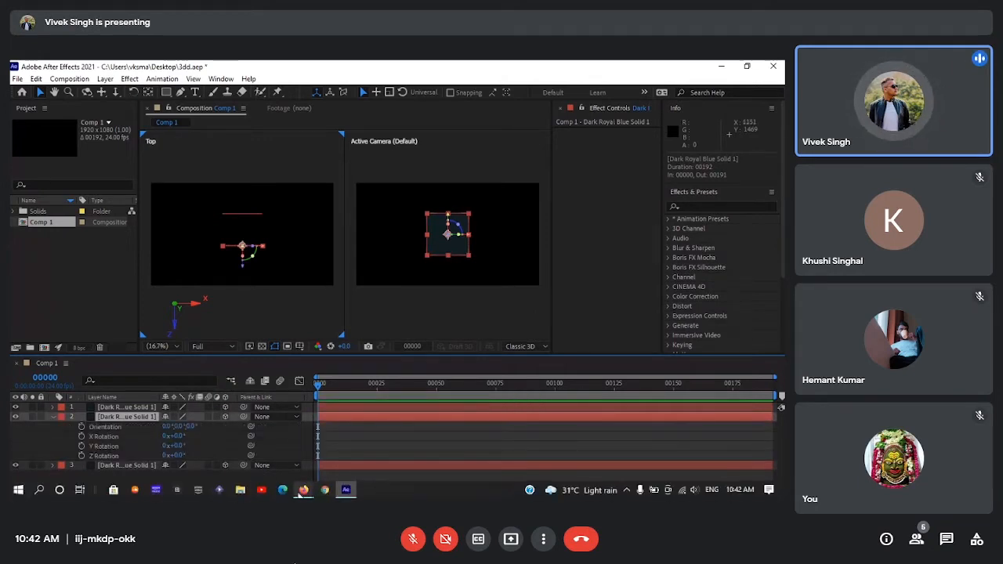
left_click(304, 490)
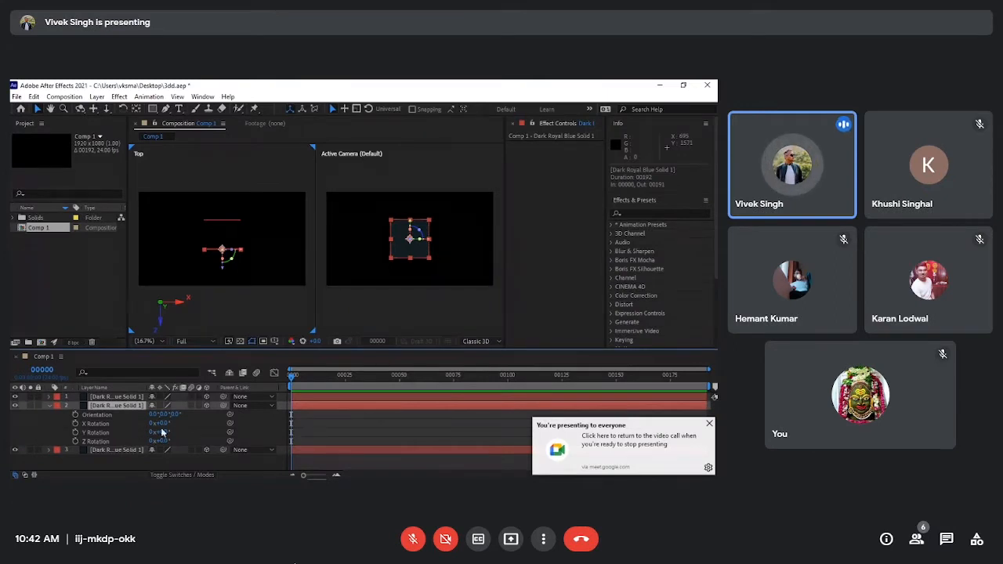
left_click_drag(165, 424, 174, 429)
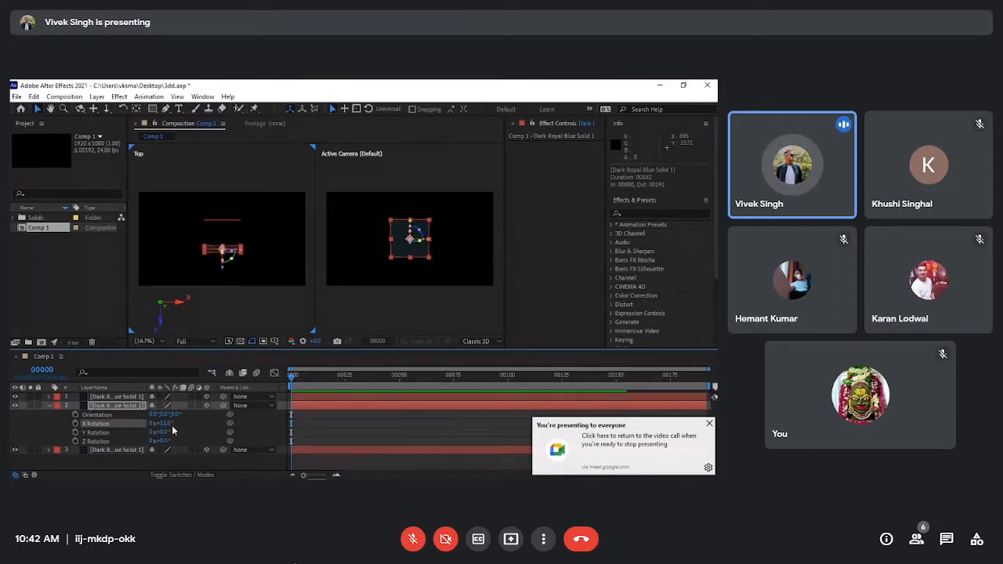
key("ctrl+z")
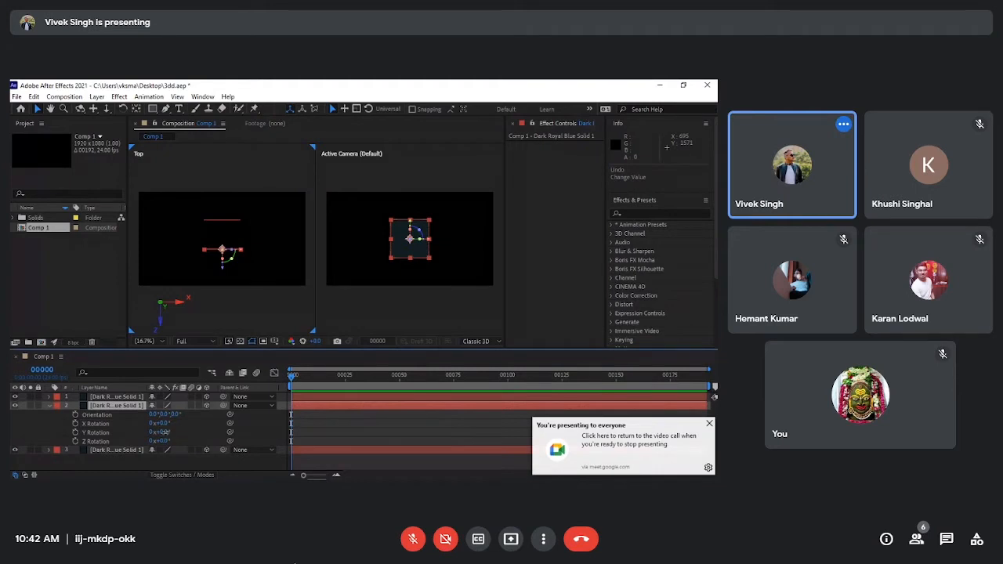
Set the copied solid's Y Rotation to 90° so it stands perpendicular to the front face.
left_click(163, 432)
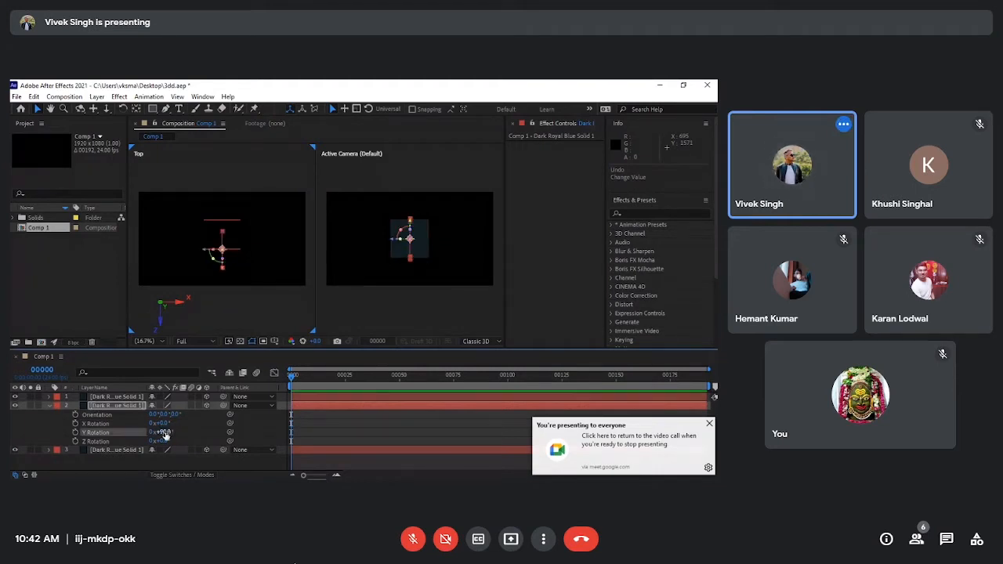
type("90")
key("Return")
Move the rotated solid back in depth to a Z position of 96, between the front and rear faces.
key("Up")
key("shift+Up")
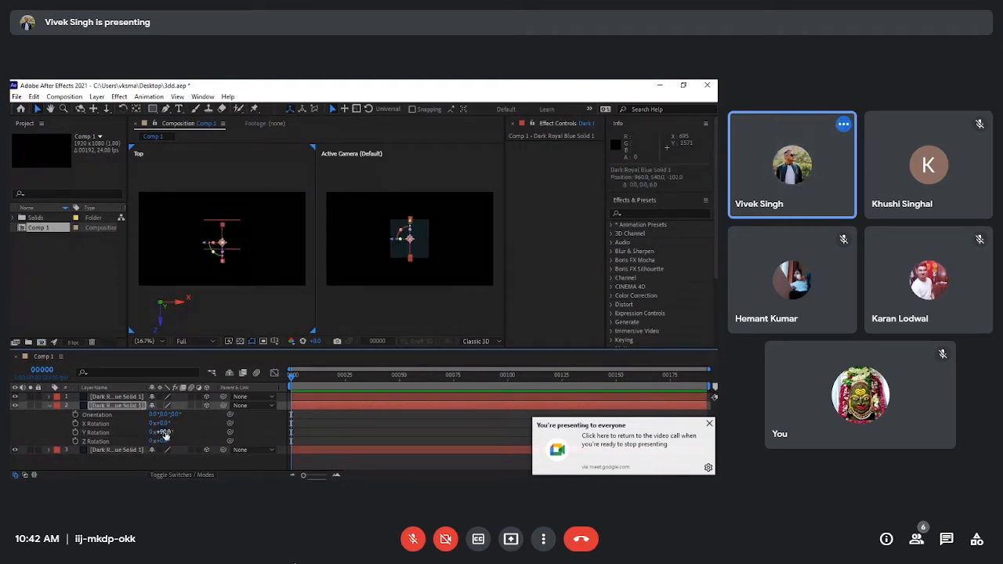
key("shift+Up")
key("Up")
key("Up")
key("Up")
key("Up")
key("Up")
key("Up")
key("Up")
key("Up")
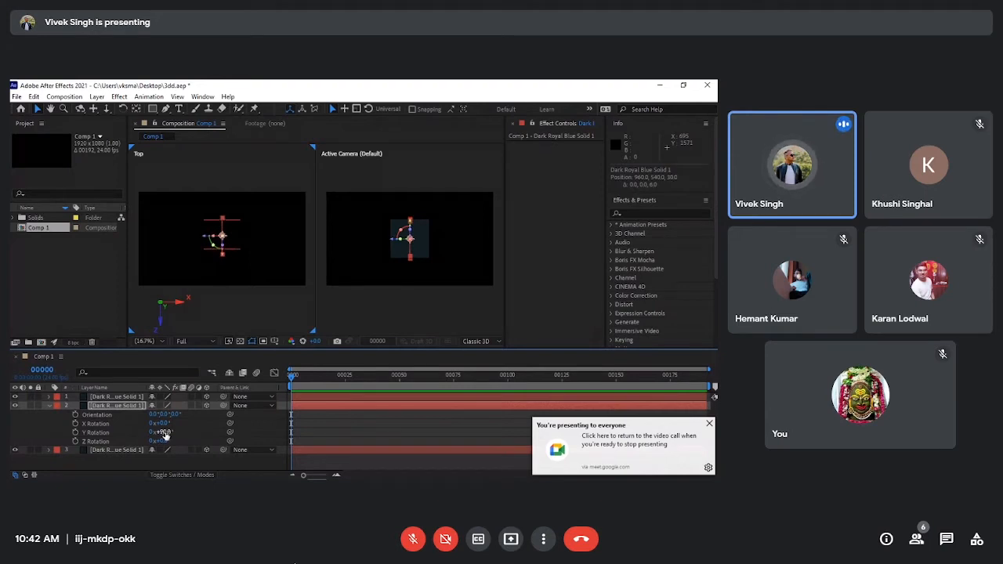
key("Up")
key("Up")
key("Down")
key("Down")
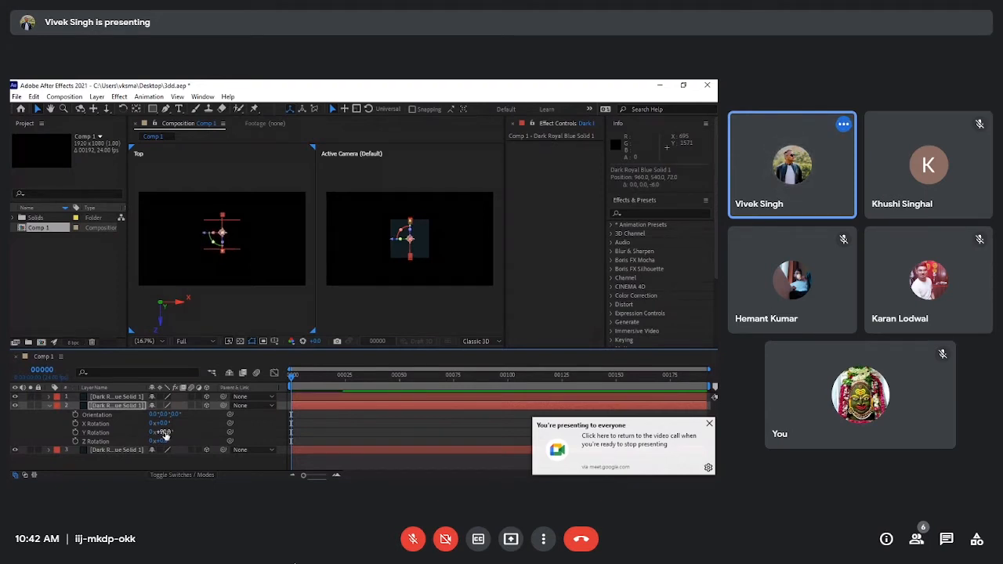
key("Up")
key("Up")
key("Up")
key("Up")
Shift the rotated solid along X to 1164, aligning it with the right edges of the front and rear faces.
key("shift+Right")
key("shift+Right")
key("shift+Right")
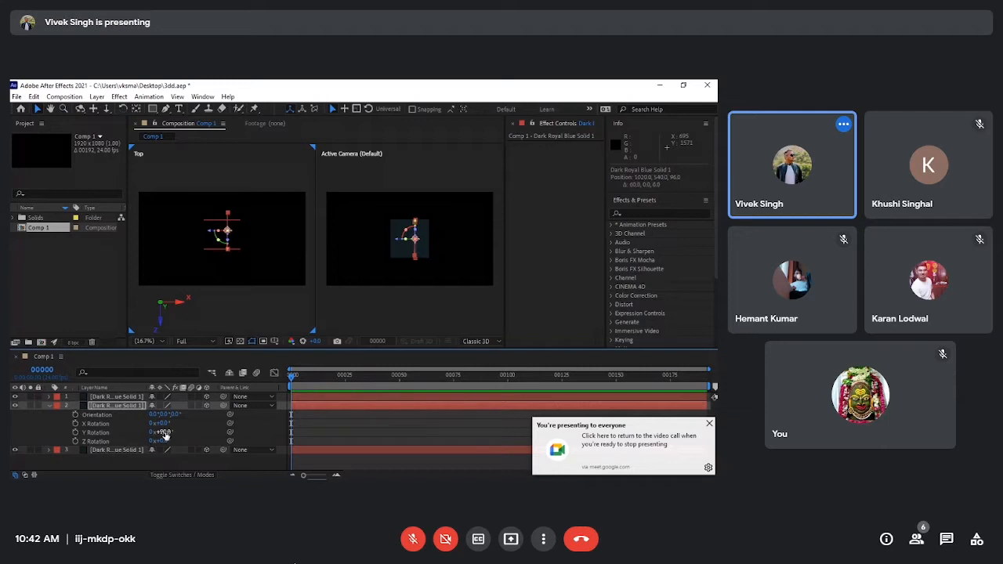
key("Right")
key("shift+Right")
key("shift+Right")
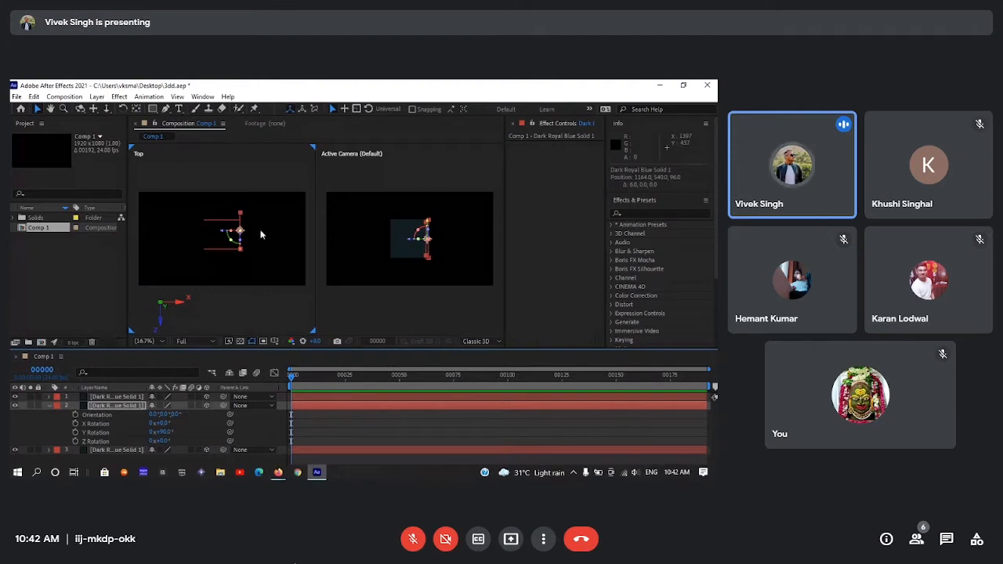
Move the rear solid in depth to a Z position of 306 so it meets the far edge of the perpendicular side solid.
left_click(120, 397)
key("shift+Up")
key("shift+Up")
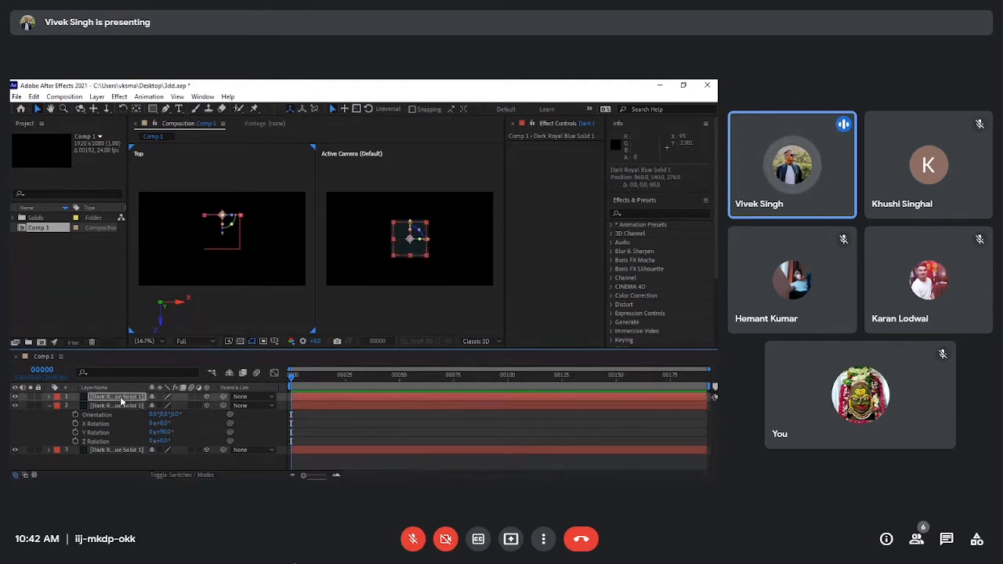
key("Down")
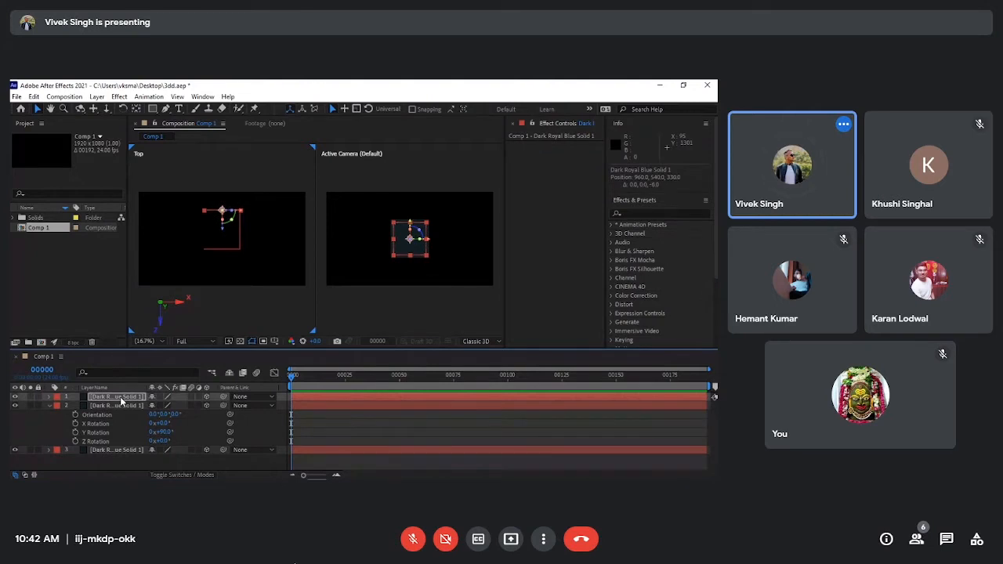
left_click(273, 253)
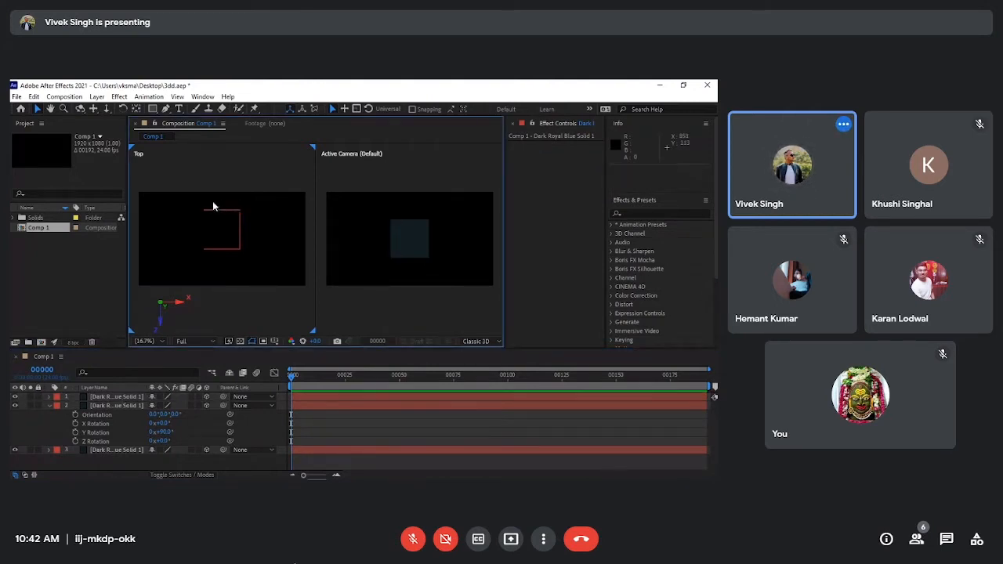
left_click(117, 395)
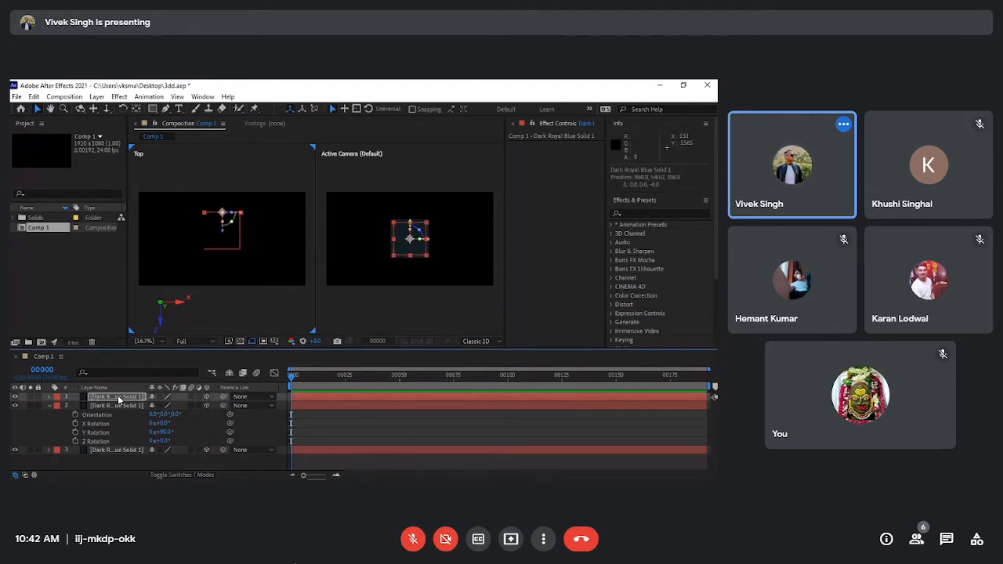
left_click(256, 314)
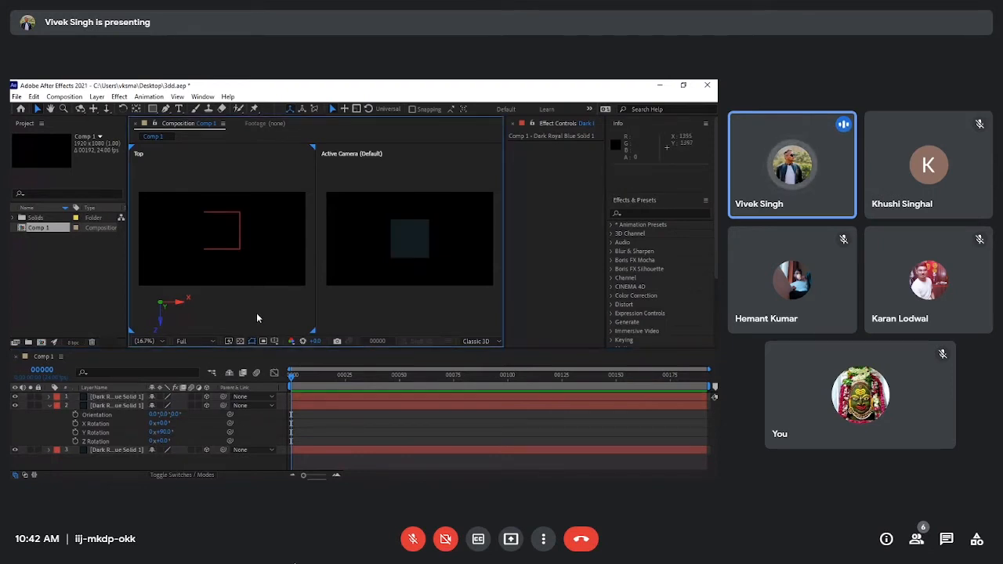
Collapse the perpendicular side solid's rotation properties and duplicate that layer.
left_click(49, 406)
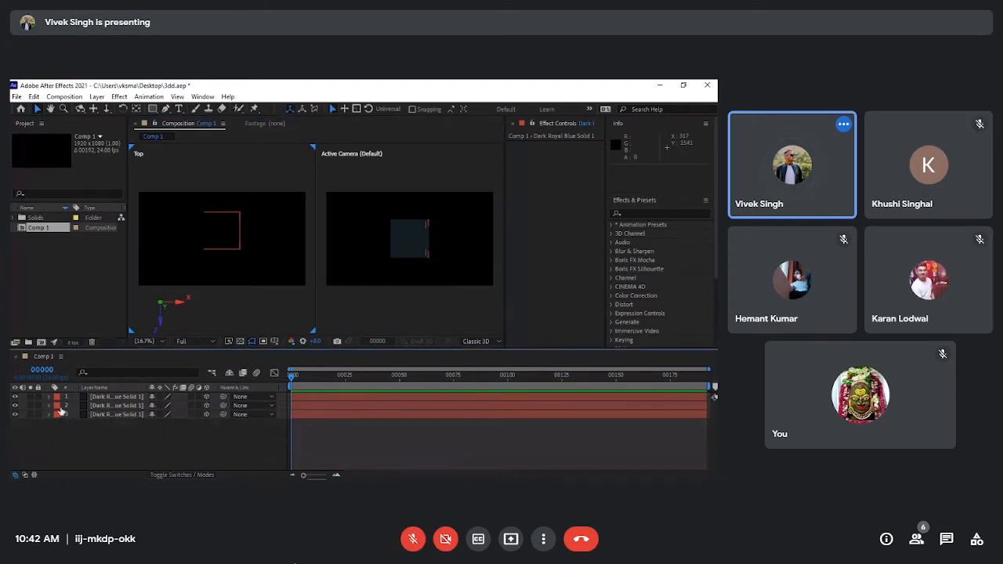
left_click(91, 406)
key("ctrl+d")
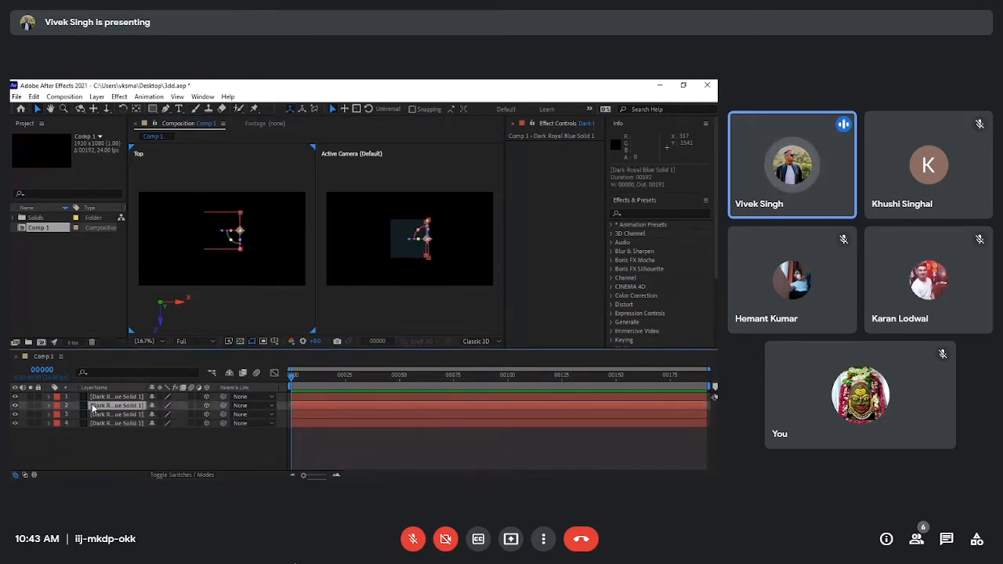
Shift the duplicated side solid along X to 750, aligning it with the left edges of the front and rear faces.
key("shift+Left")
key("shift+Left")
key("shift+Left")
key("shift+Left")
key("shift+Left")
key("shift+Left")
key("shift+Left")
key("shift+Left")
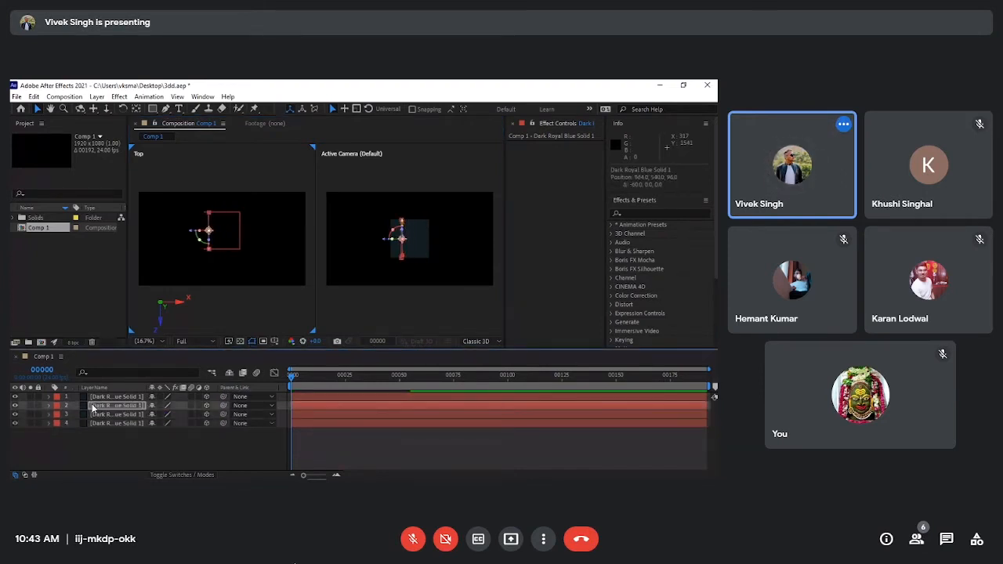
key("shift+Left")
key("shift+Left")
key("shift+Left")
key("shift+Left")
key("shift+Left")
key("shift+Left")
key("shift+Left")
key("shift+Left")
key("shift+Left")
key("shift+Left")
key("shift+Left")
key("shift+Left")
key("shift+Left")
key("shift+Left")
key("shift+Left")
key("shift+Left")
key("shift+Left")
key("shift+Left")
key("shift+Left")
key("shift+Left")
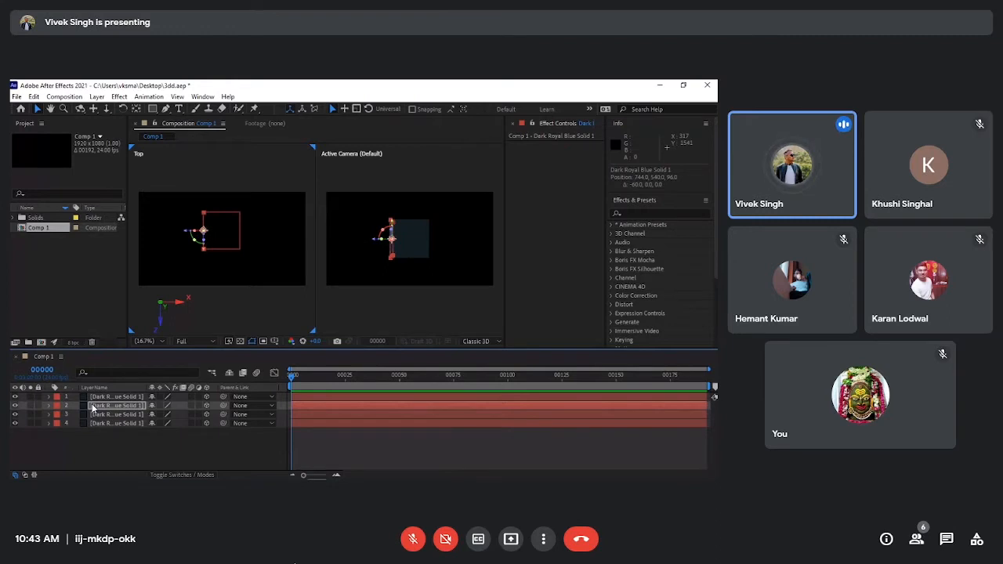
left_click(144, 451)
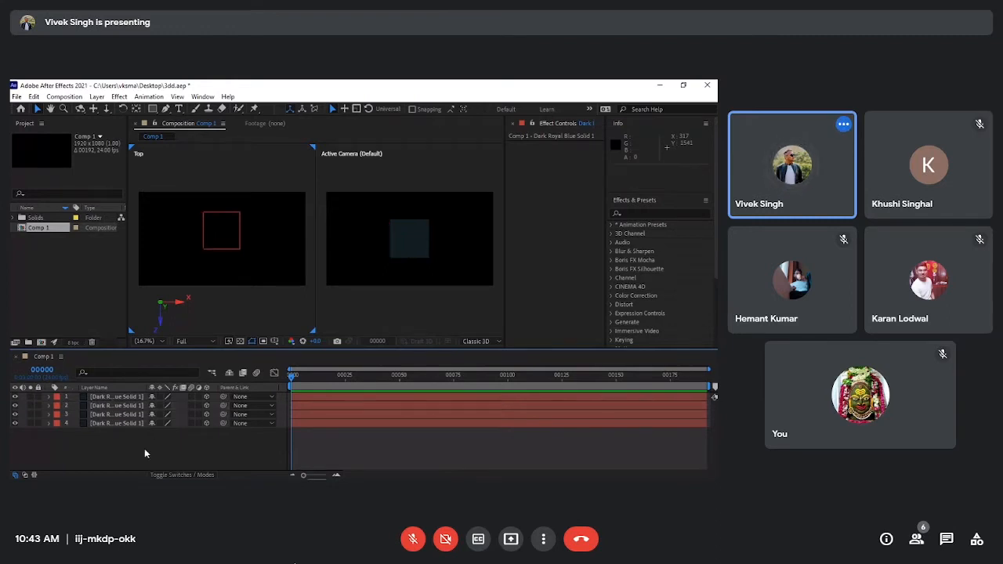
left_click(121, 415)
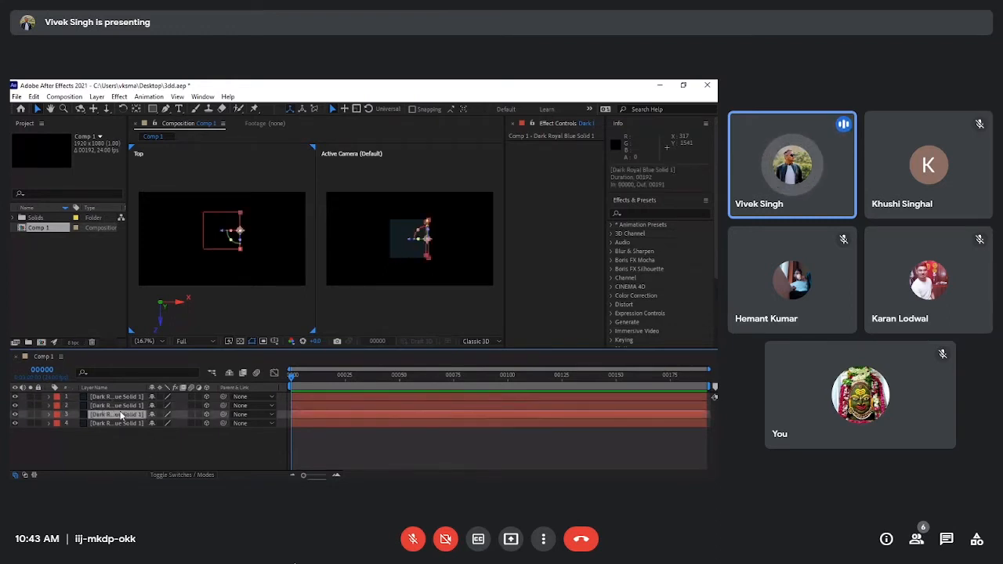
left_click(126, 407)
key("Right")
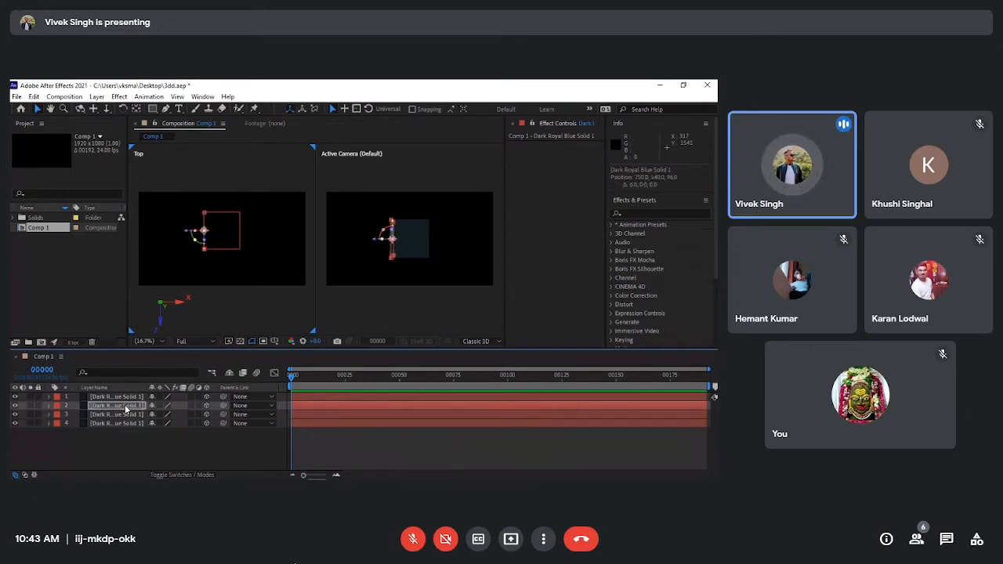
left_click(173, 441)
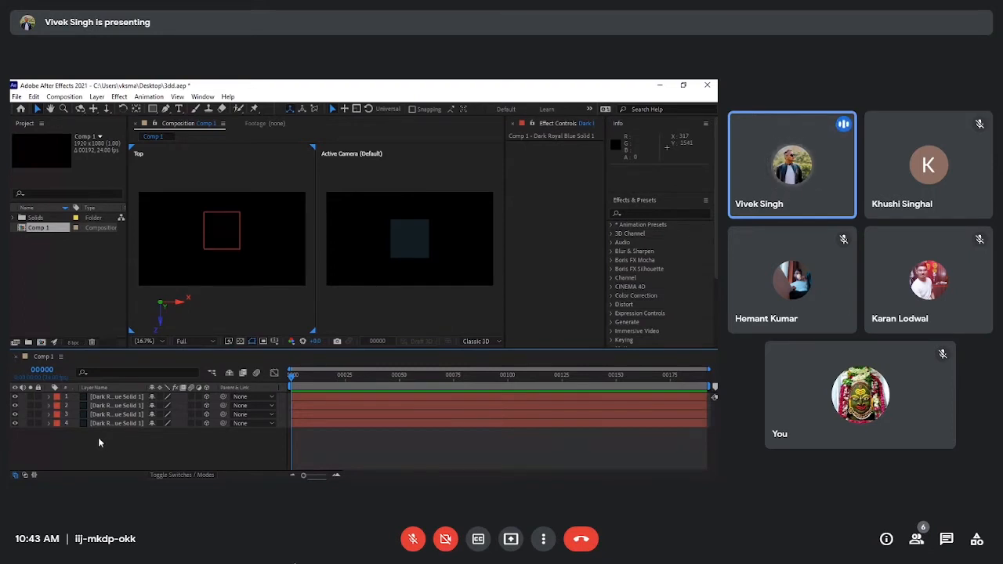
Pre-compose the four solids as Pre-comp 1 with all attributes moved, and enable Collapse Transformations and 3D on it.
left_click_drag(98, 437, 163, 368)
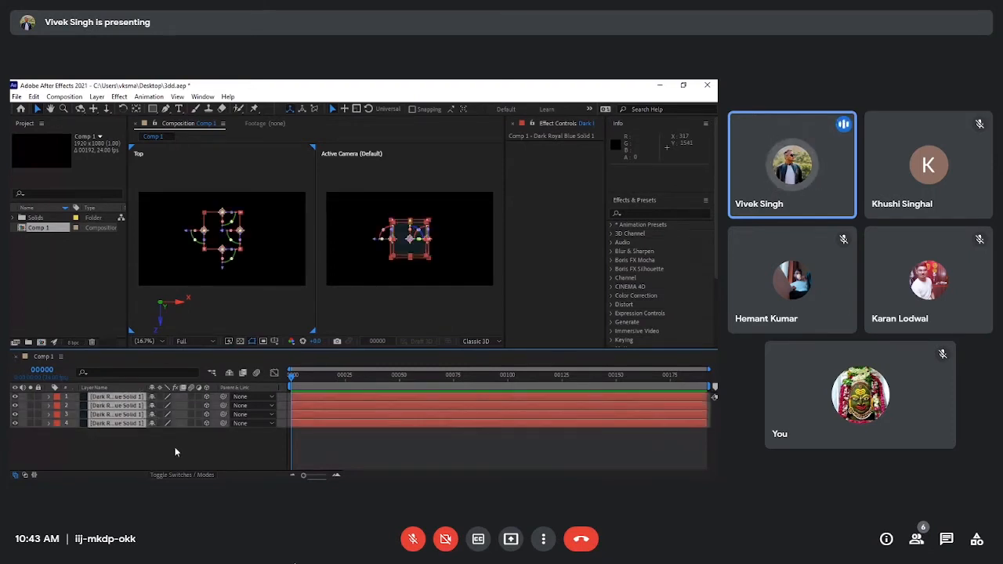
key("ctrl+shift+c")
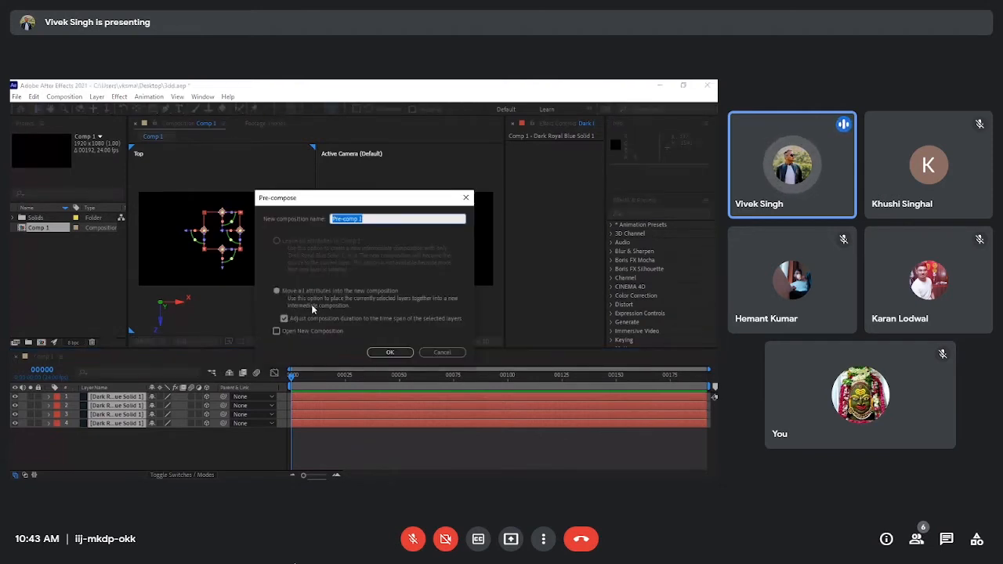
left_click(310, 297)
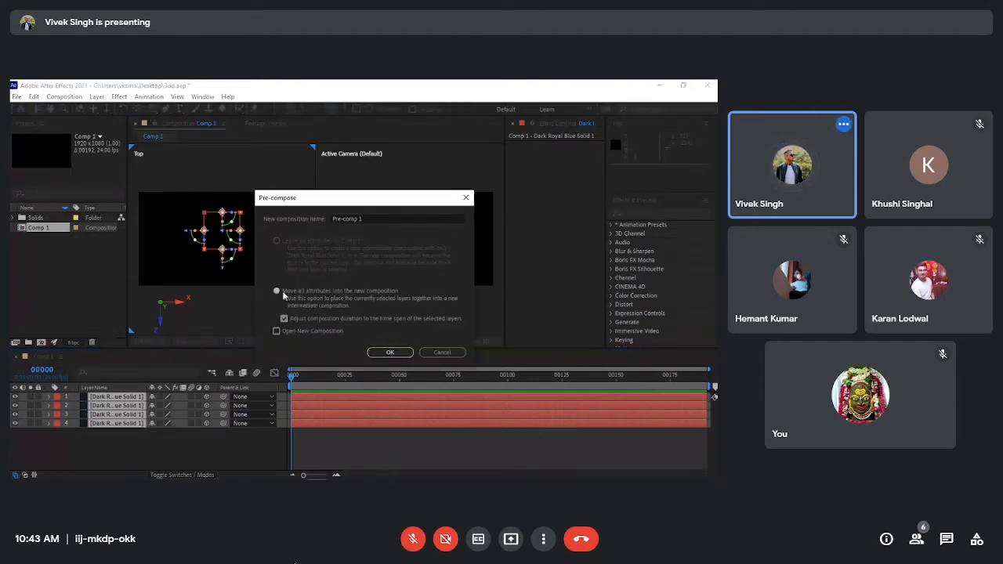
left_click(390, 354)
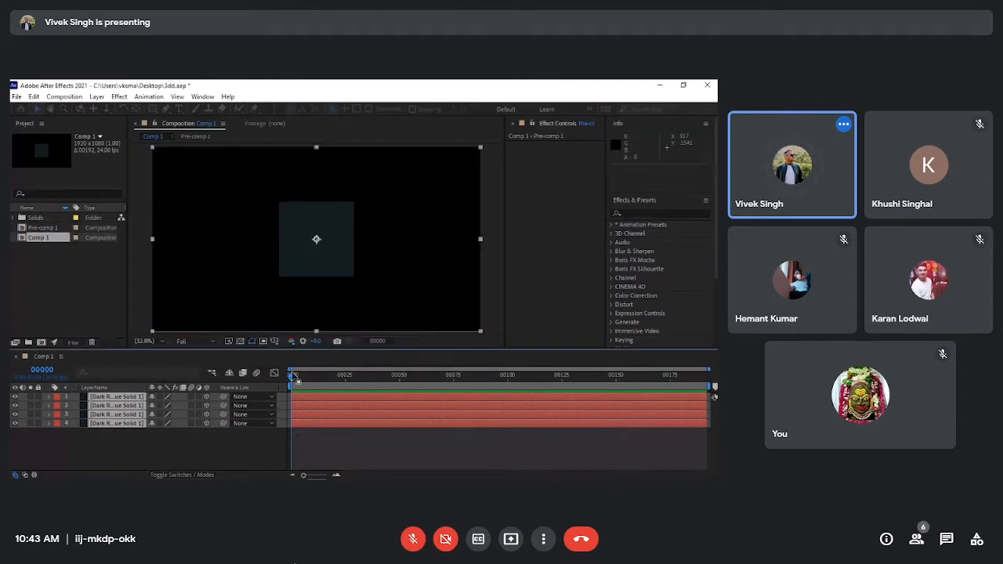
left_click(158, 397)
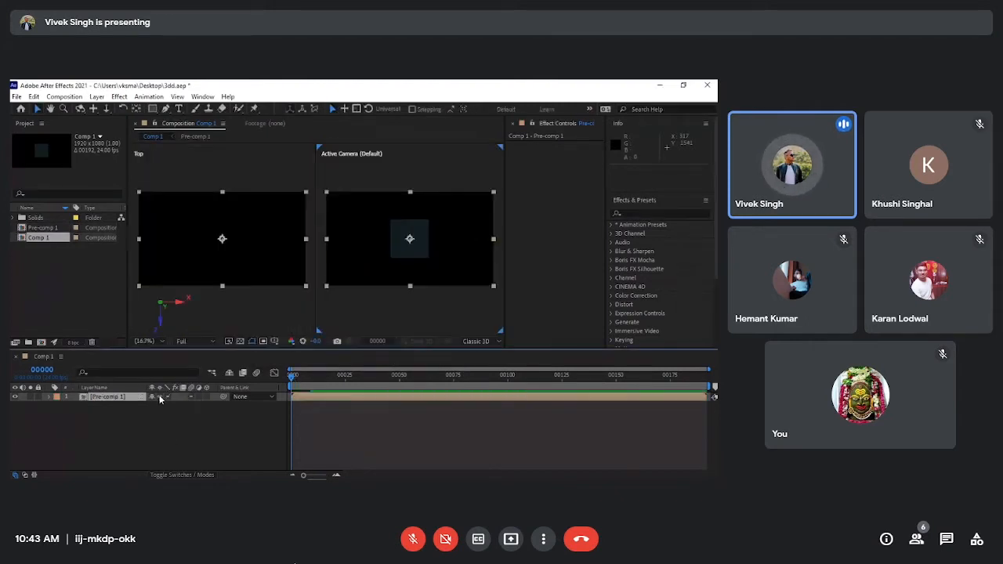
left_click(207, 395)
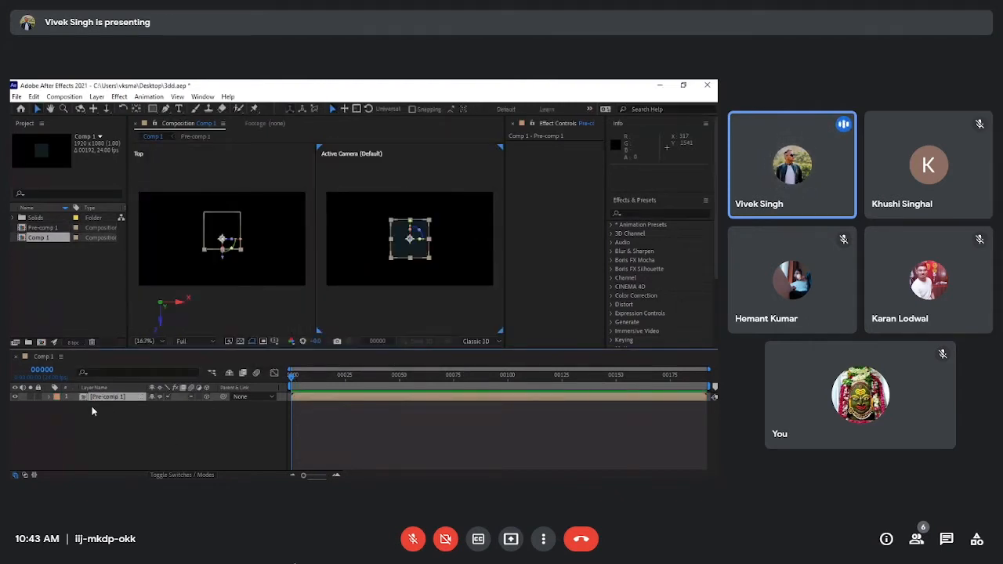
With the Pan Behind tool, move Pre-comp 1's anchor point in depth to Z 80, near the middle of the box.
left_click(137, 109)
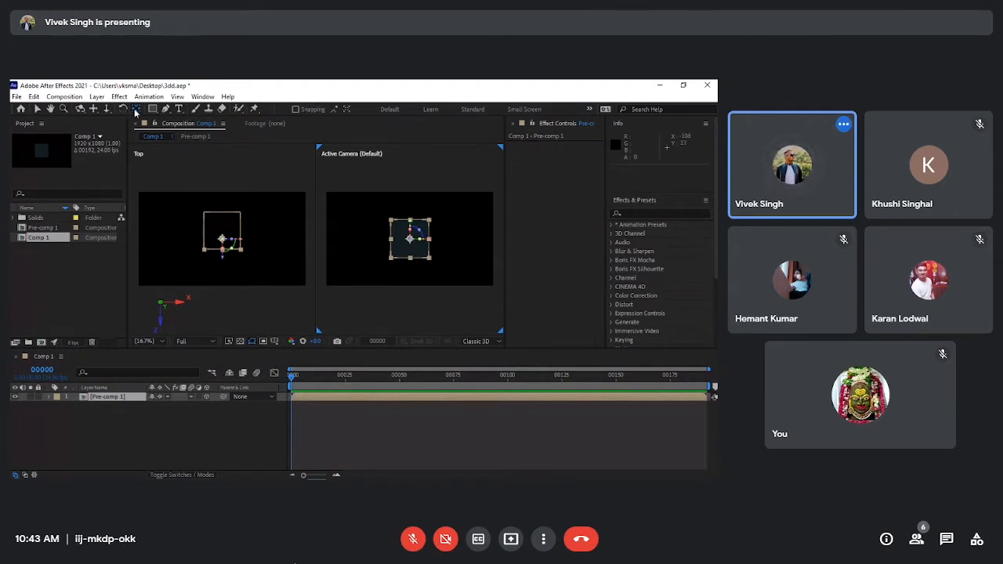
left_click(137, 110)
left_click_drag(222, 237, 226, 235)
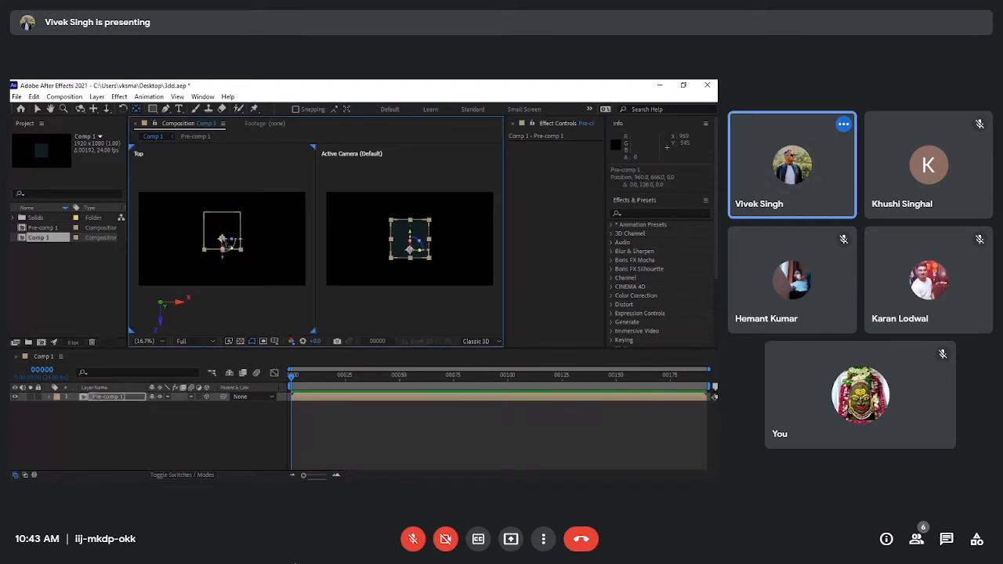
mouse_move(223, 239)
left_mouse_down()
mouse_move(224, 230)
mouse_move(226, 250)
left_mouse_up()
key("ctrl+z")
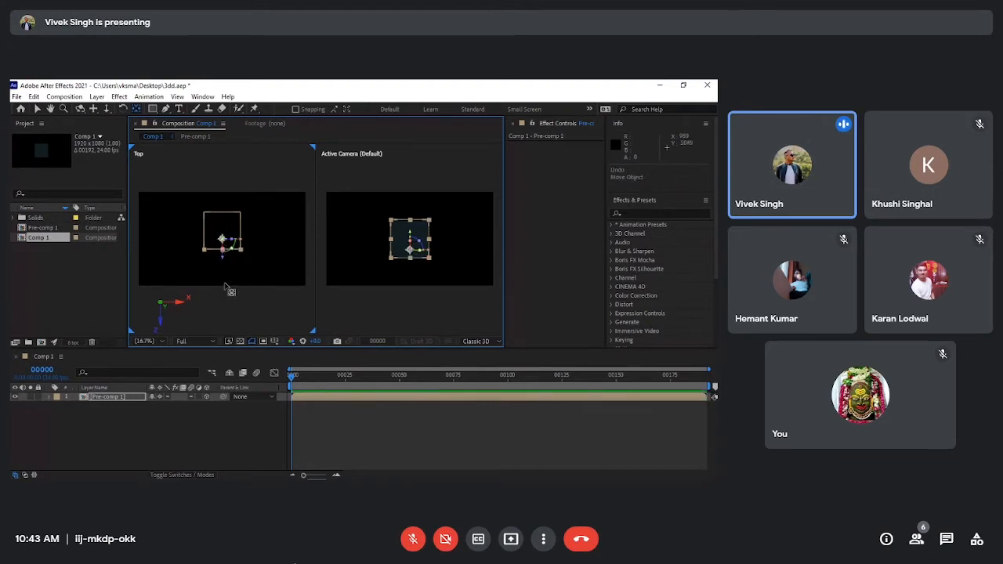
left_click_drag(222, 261, 225, 255)
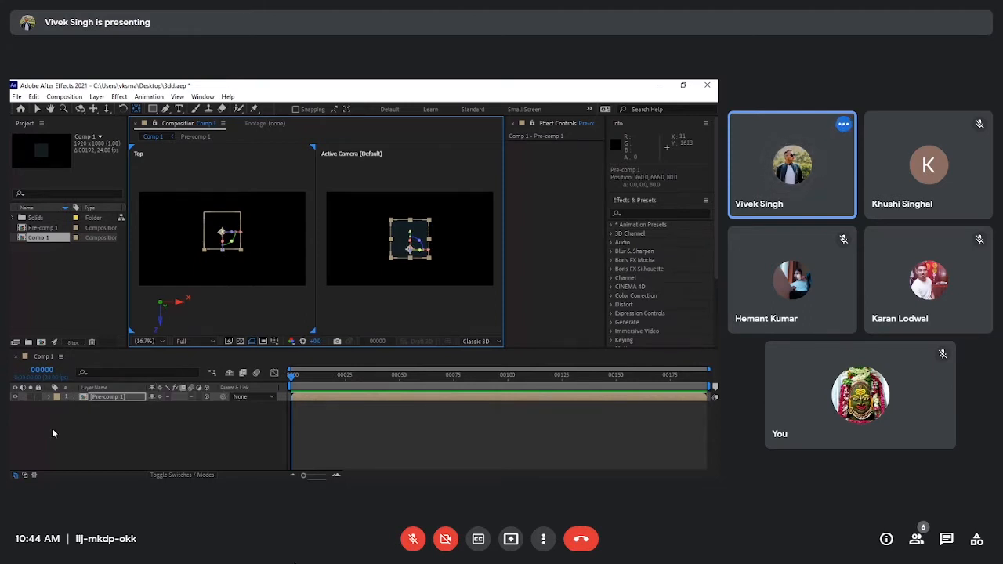
Show Pre-comp 1's rotation properties, test its X Rotation, and undo the test.
key("r")
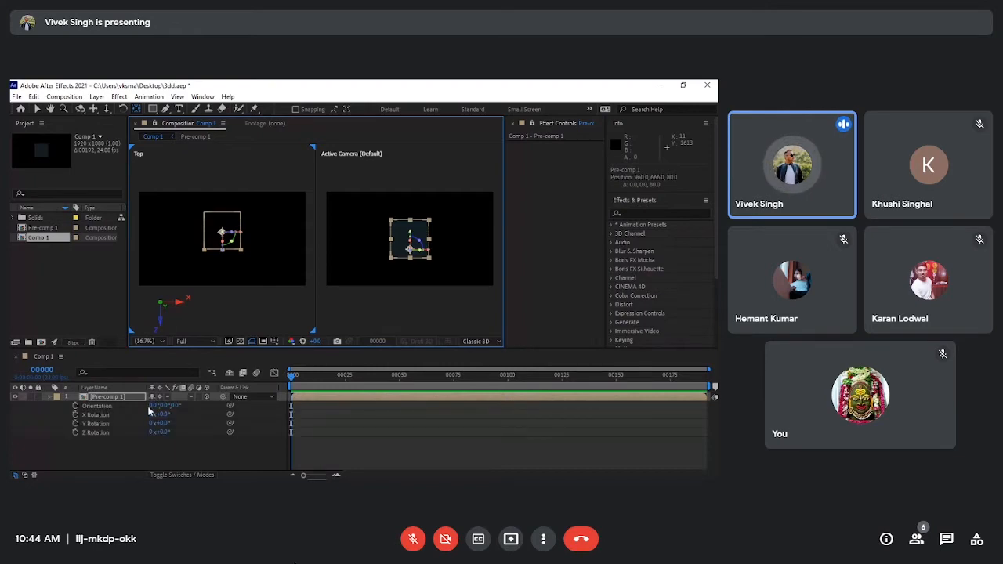
left_click_drag(161, 415, 152, 439)
key("ctrl+z")
key("ctrl+z")
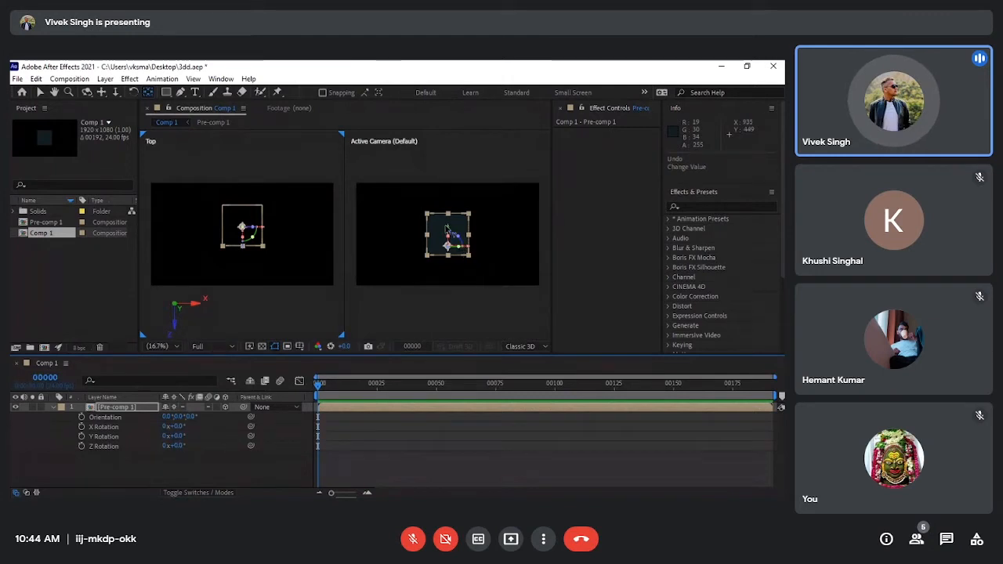
Raise Pre-comp 1's anchor point to Y 546 in the active camera view and test its X Rotation.
mouse_move(448, 228)
left_mouse_down()
mouse_move(448, 214)
mouse_move(456, 223)
left_mouse_up()
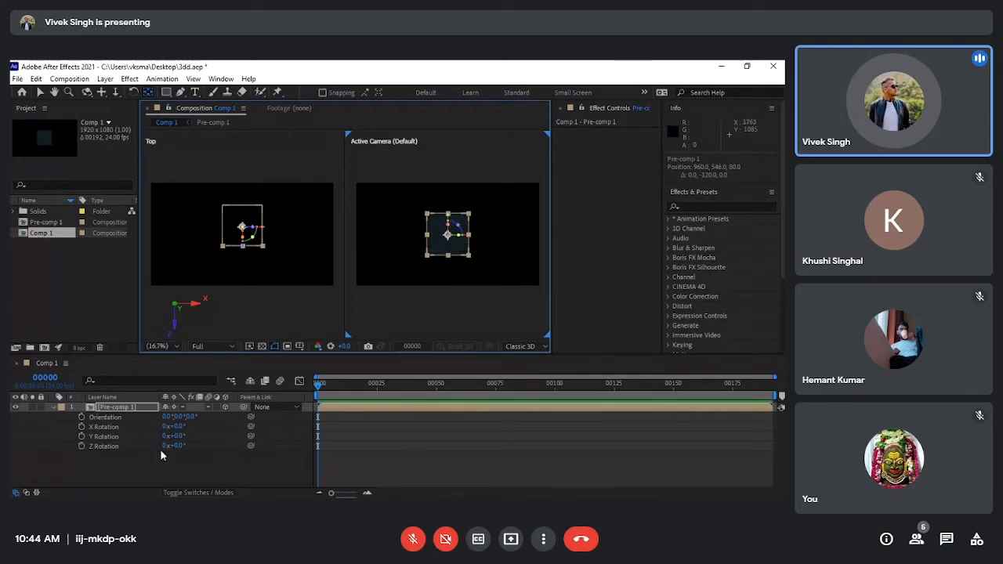
mouse_move(178, 429)
left_mouse_down()
mouse_move(12, 443)
mouse_move(200, 450)
mouse_move(264, 426)
mouse_move(183, 433)
left_mouse_up()
Undo the test rotation, anchor point moves, layer switches and pre-compose to restore the four separate solids, and deselect them.
key("ctrl+z")
key("ctrl+z")
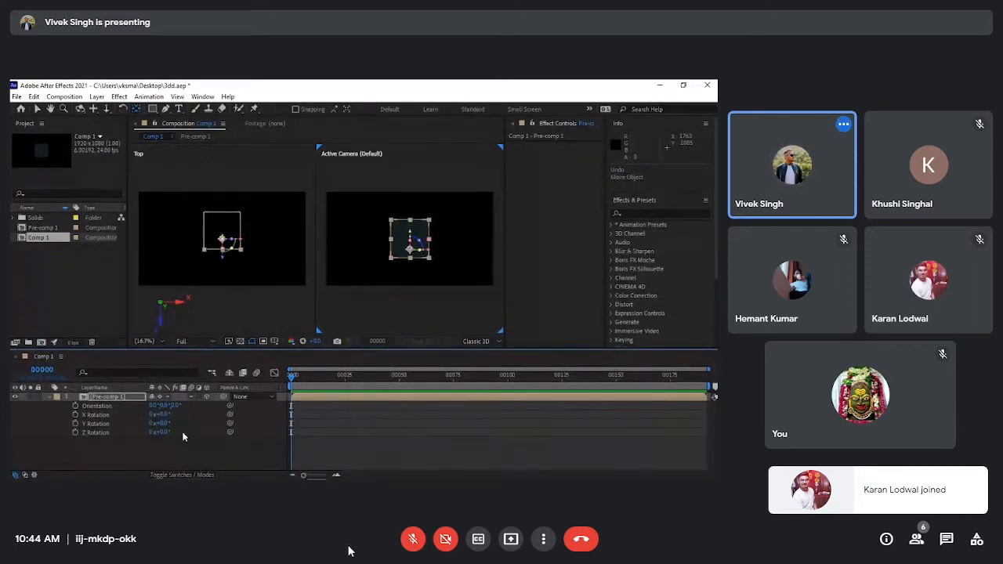
key("ctrl+alt+Home")
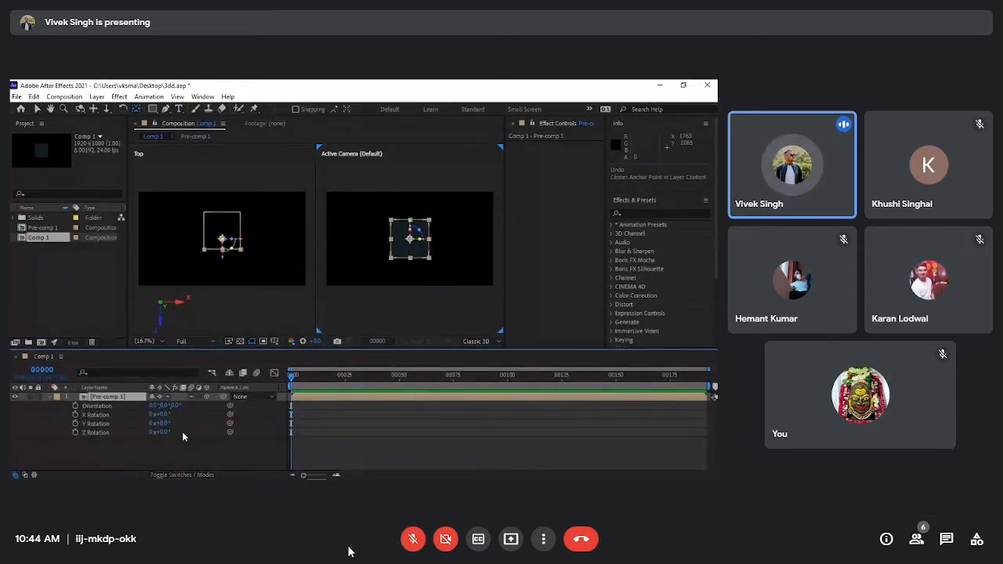
key("ctrl+z")
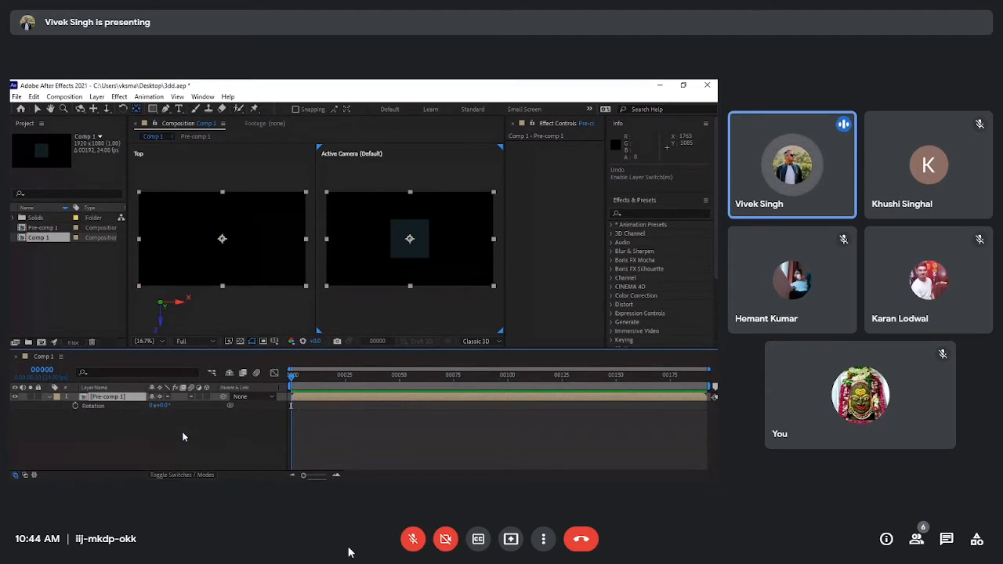
key("ctrl+z")
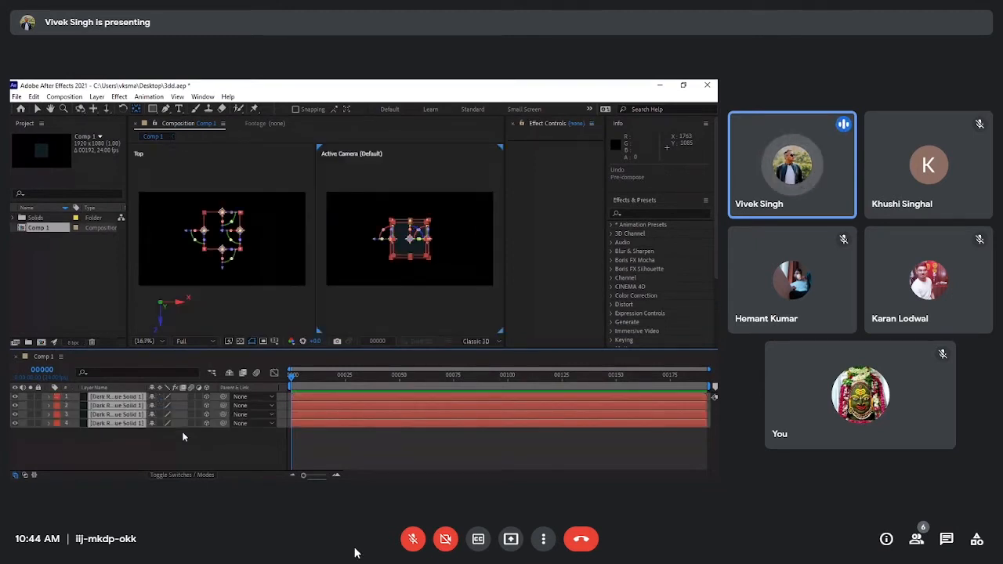
left_click(154, 446)
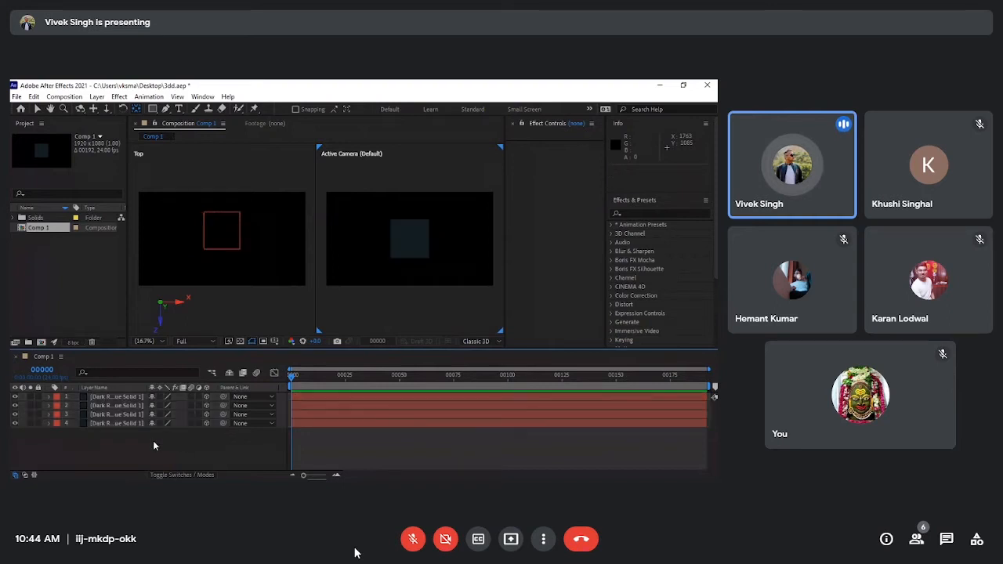
Add a null object to the composition above the four solid layers.
right_click(95, 440)
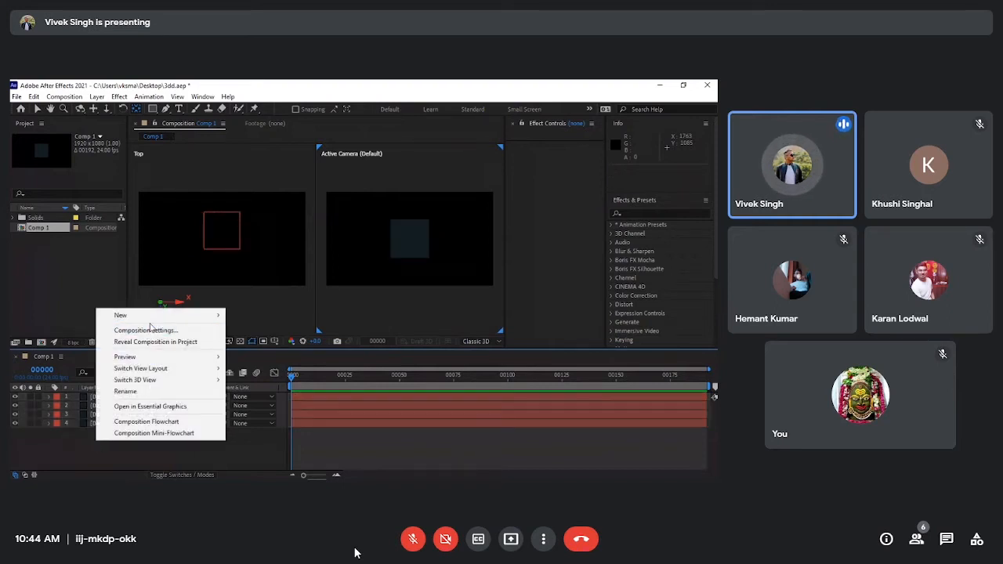
mouse_move(154, 317)
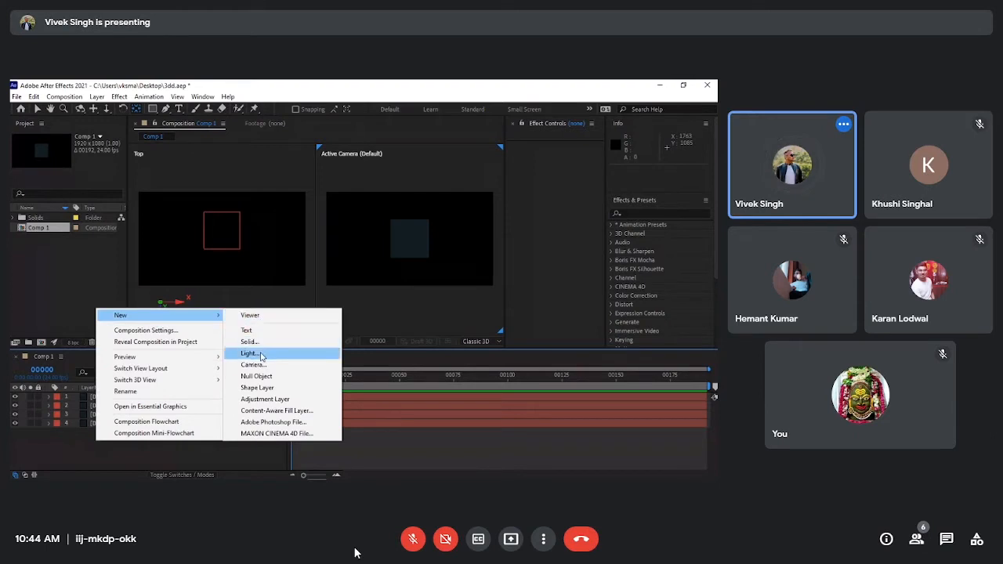
left_click(258, 376)
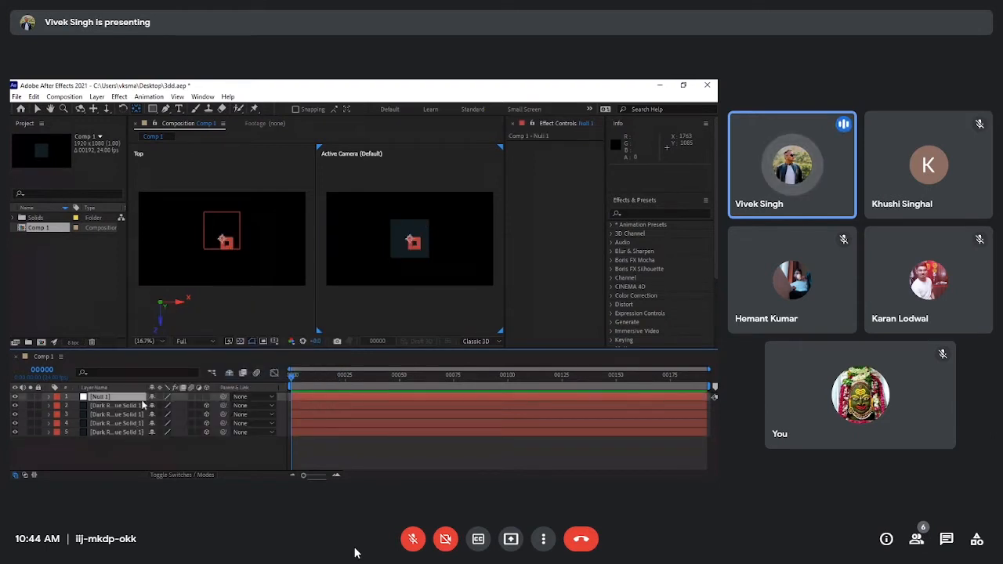
scroll(227, 258, "up", 2)
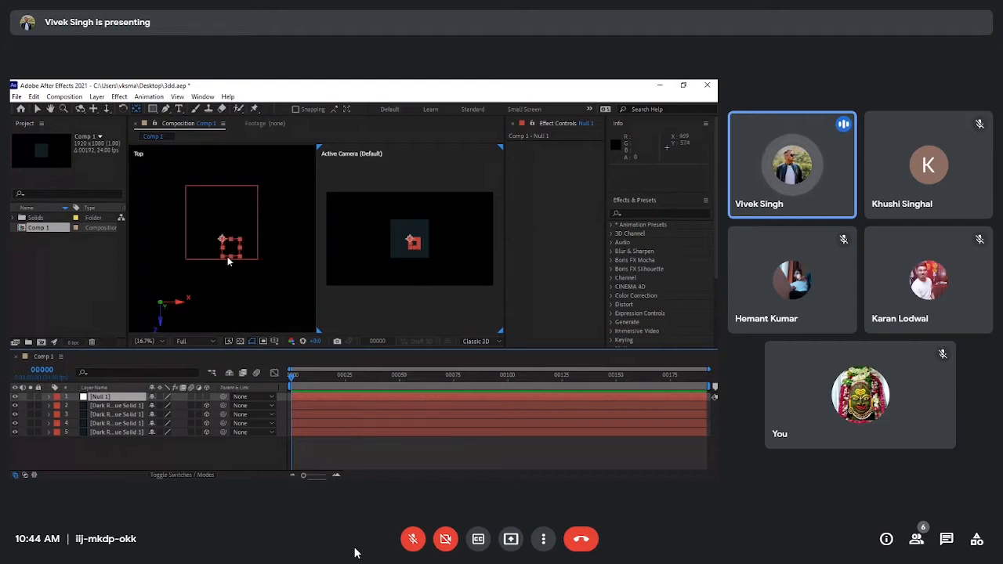
Center Null 1's anchor point within the null and make the null a 3D layer.
scroll(227, 261, "up", 3)
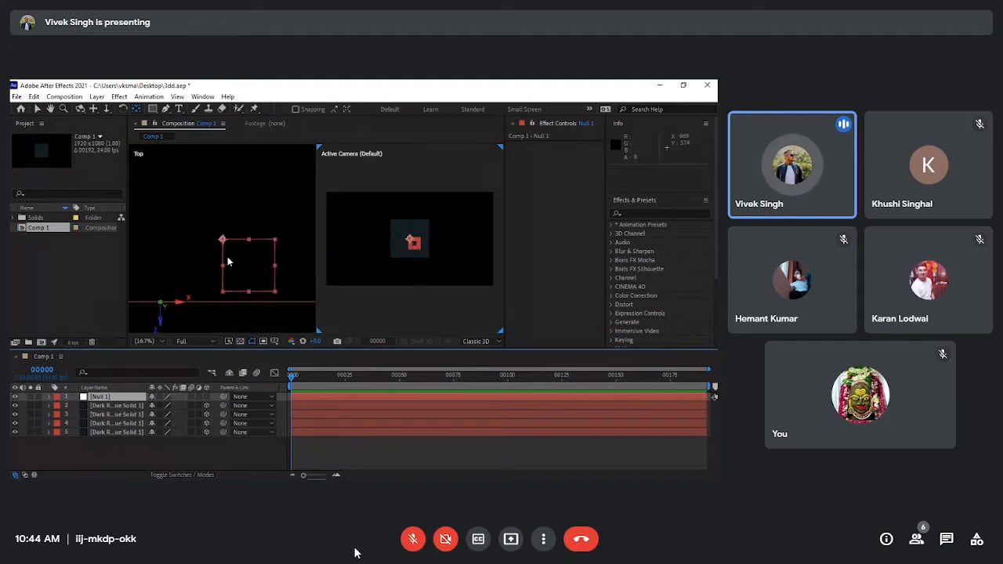
double_click(138, 111)
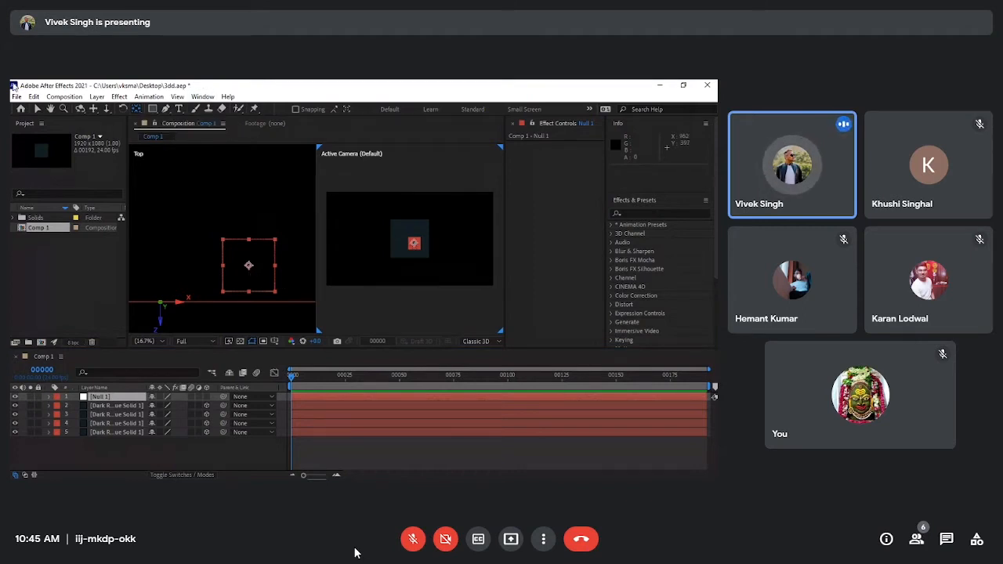
left_click(38, 110)
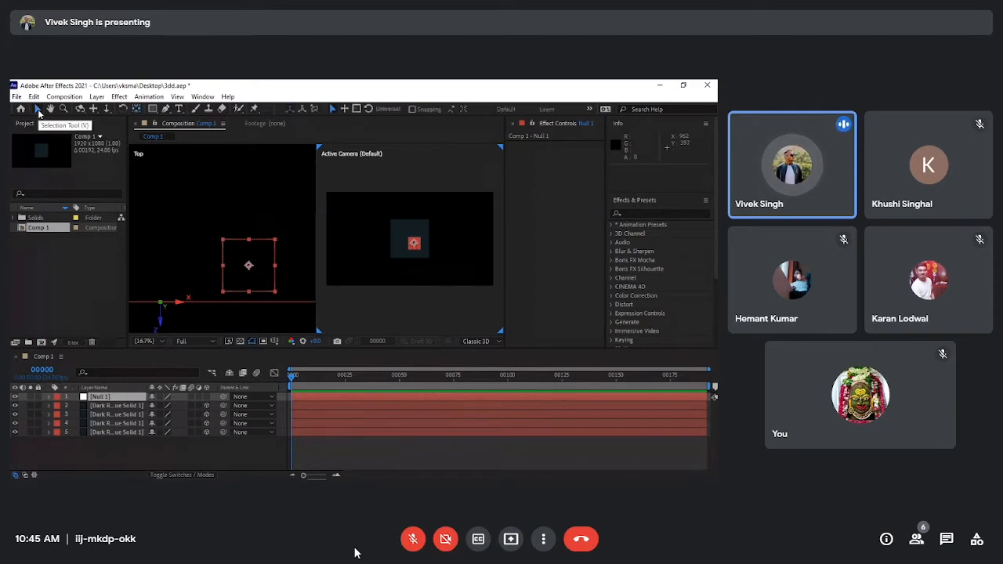
left_click(207, 397)
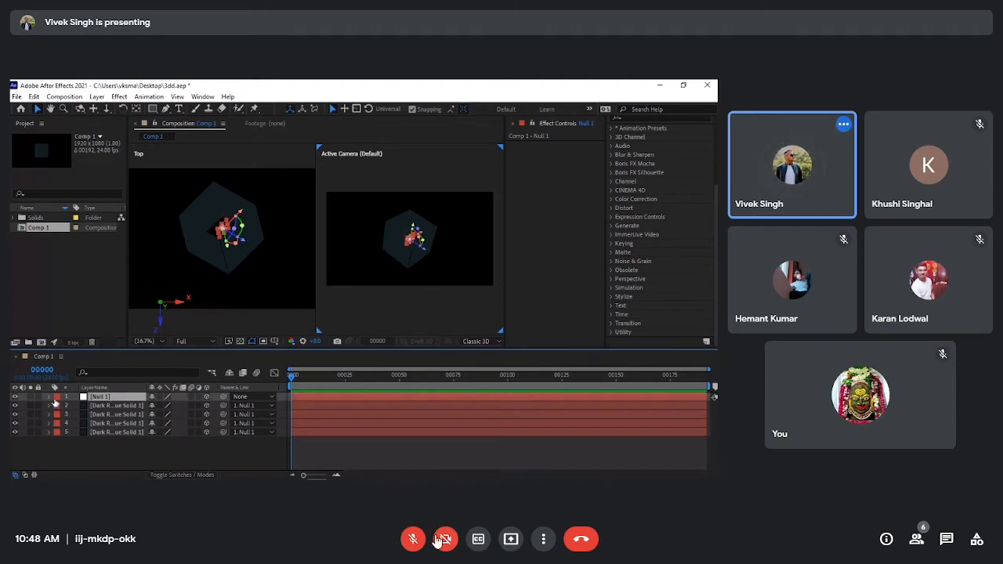
left_click(413, 541)
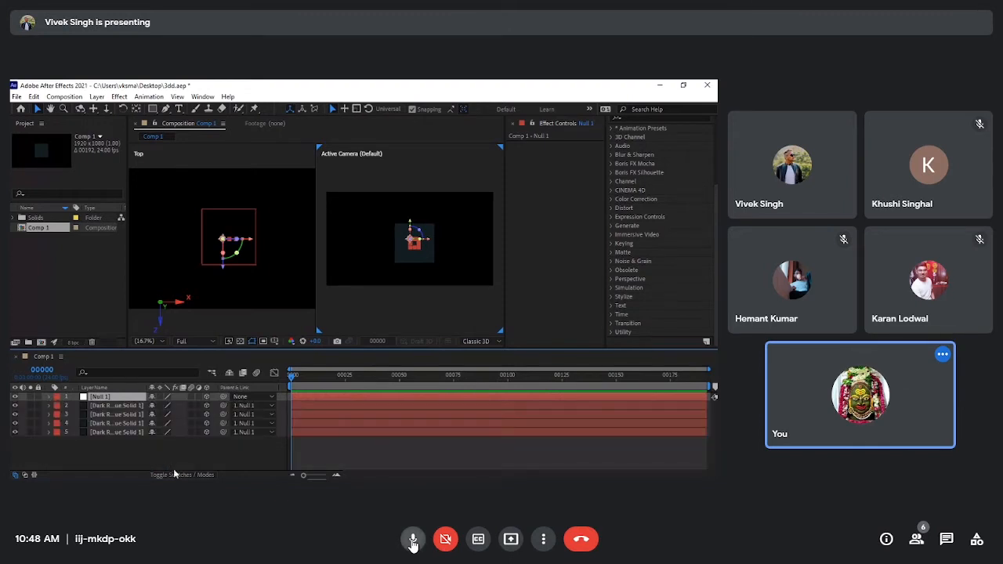
left_click(413, 541)
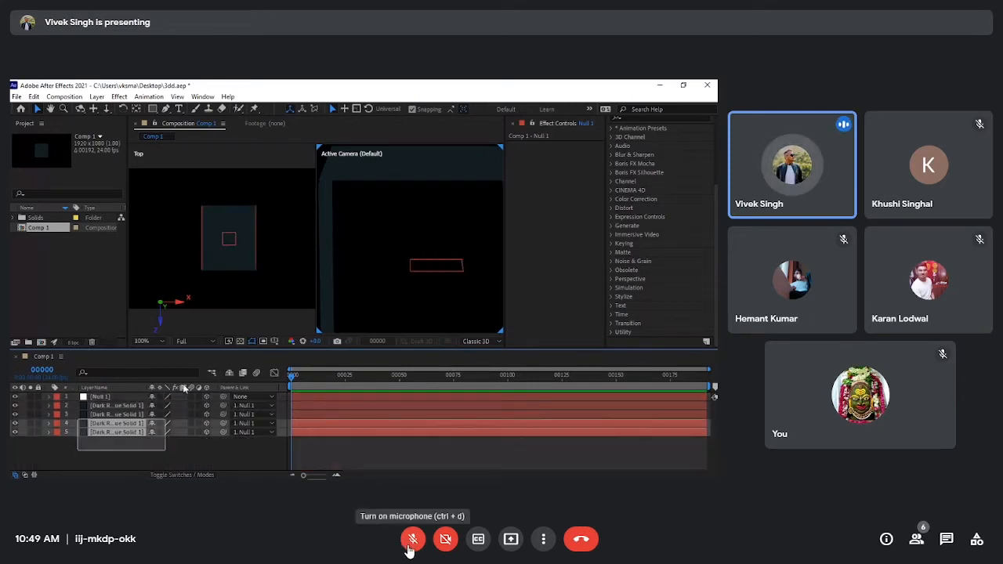
left_click(409, 546)
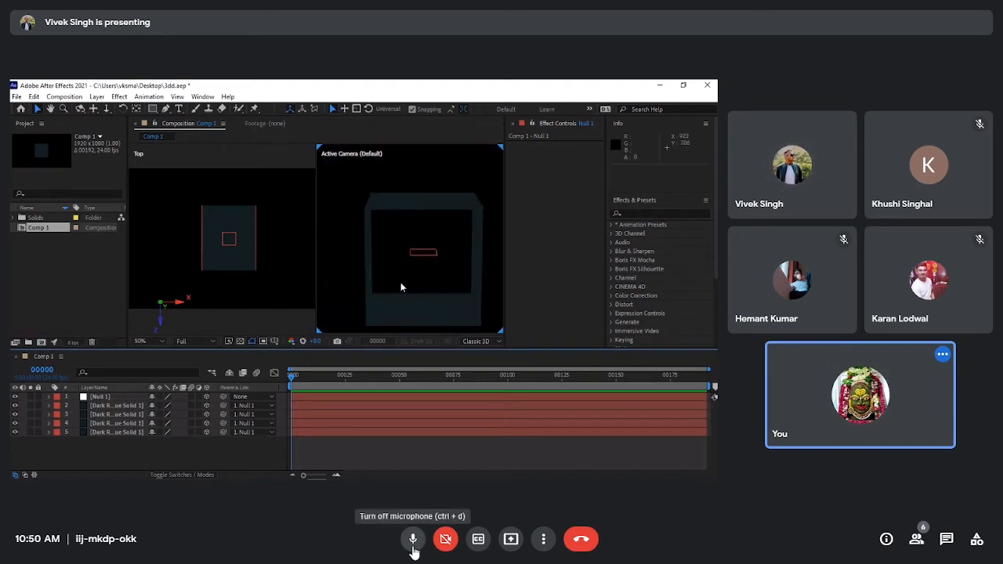
left_click(413, 539)
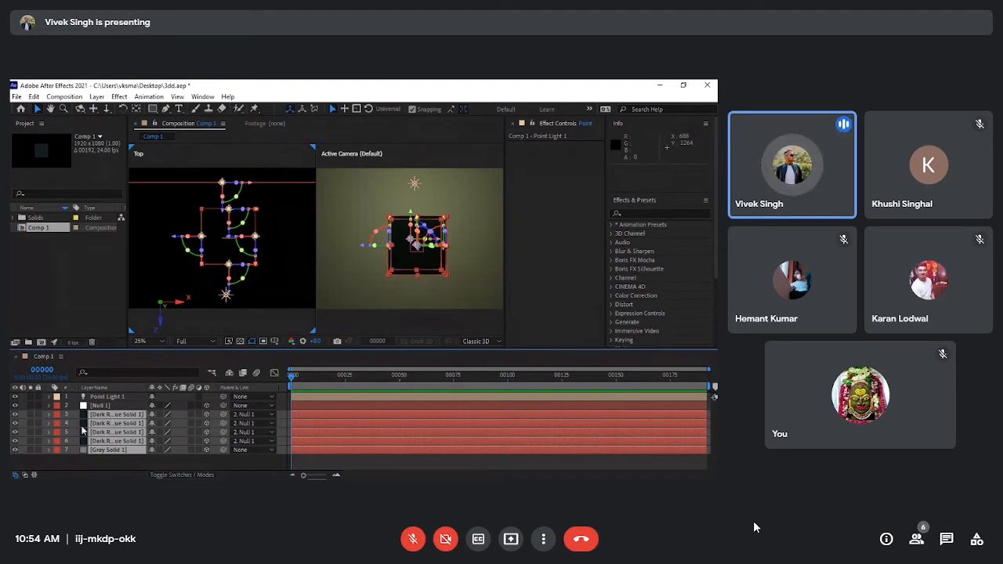
Expand the properties of the selected solid layers.
left_click(49, 422)
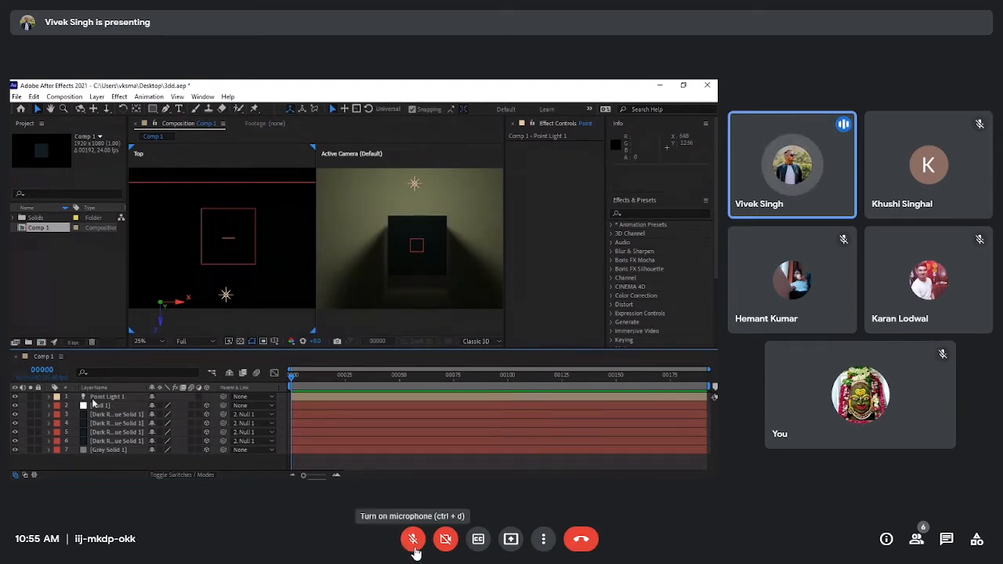
right_click(351, 562)
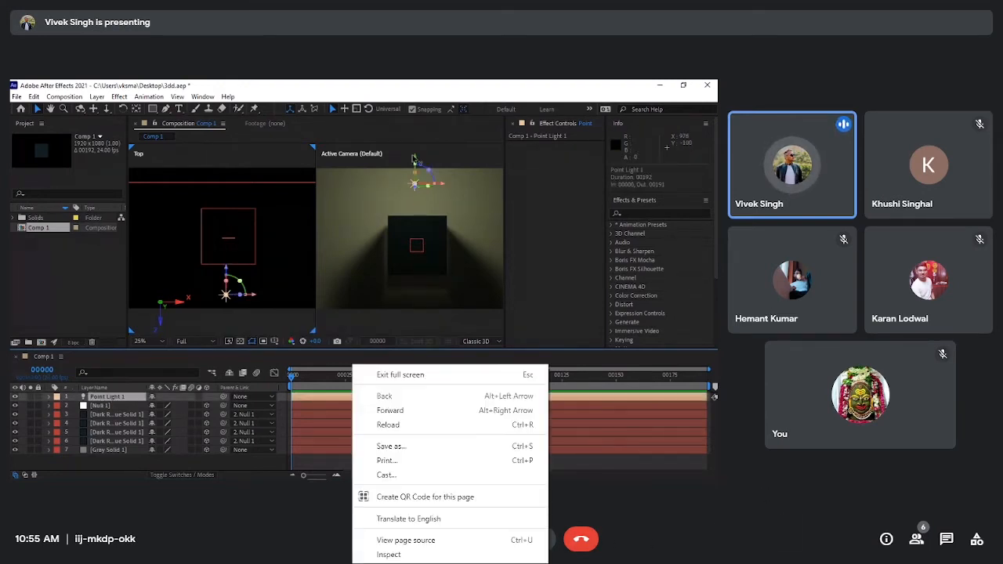
left_click(294, 524)
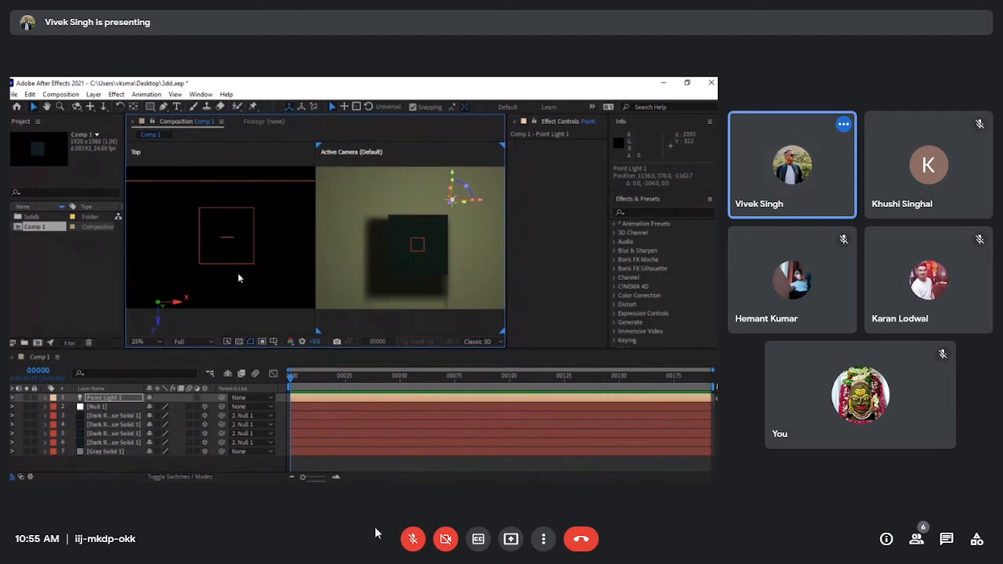
left_click(406, 544)
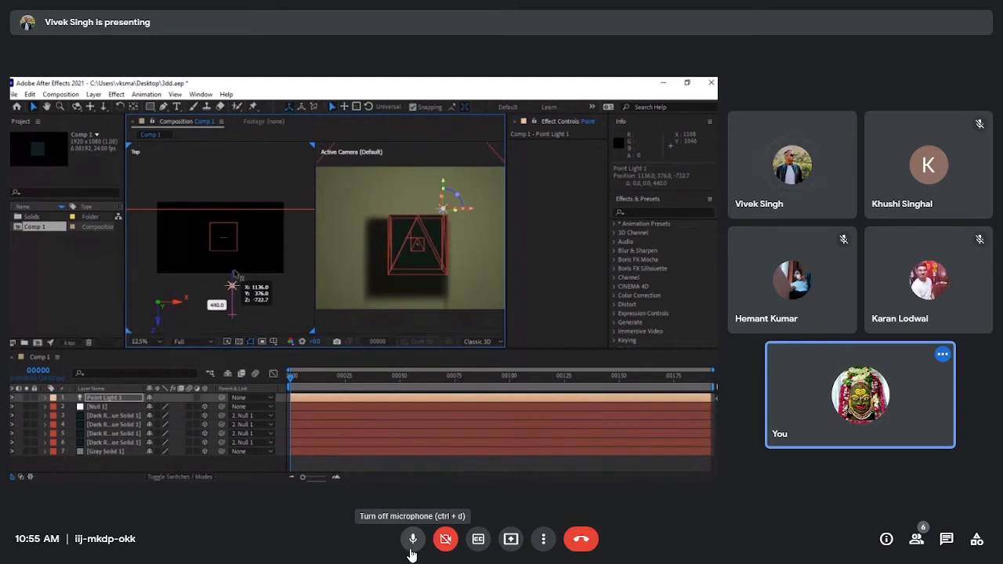
left_click(411, 548)
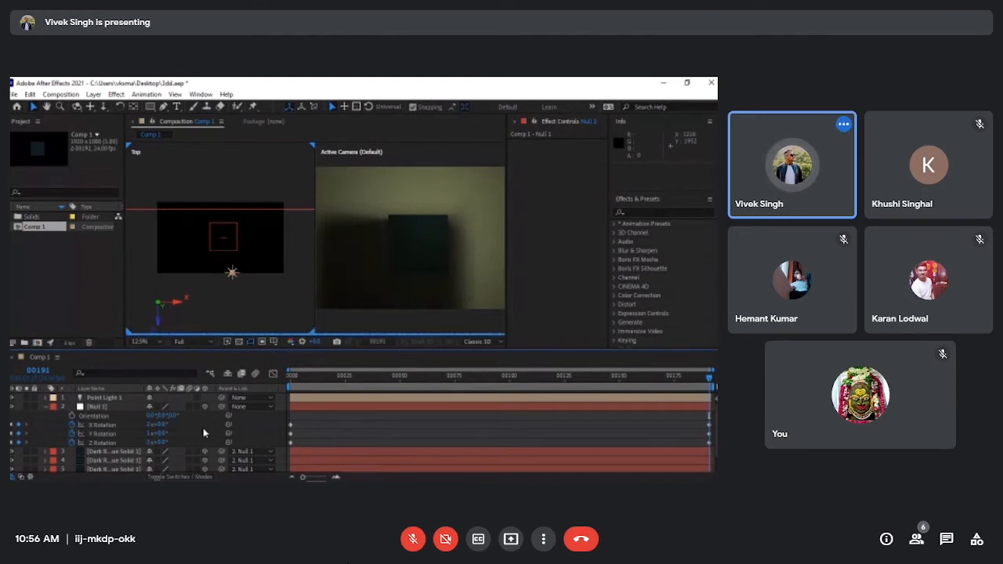
Check Null 1's animated rotation at the first frame and at frame 42.
key("Home")
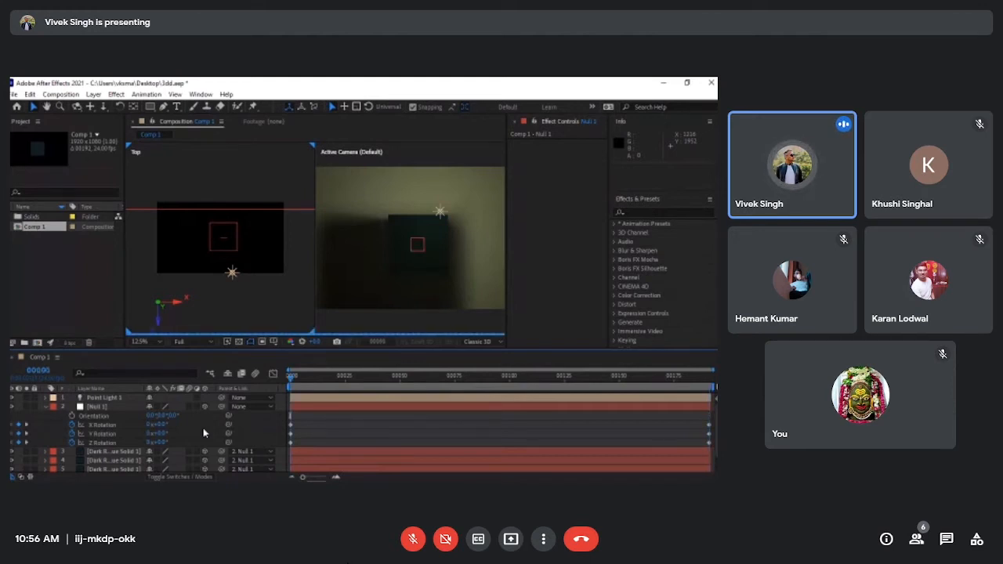
left_click(382, 379)
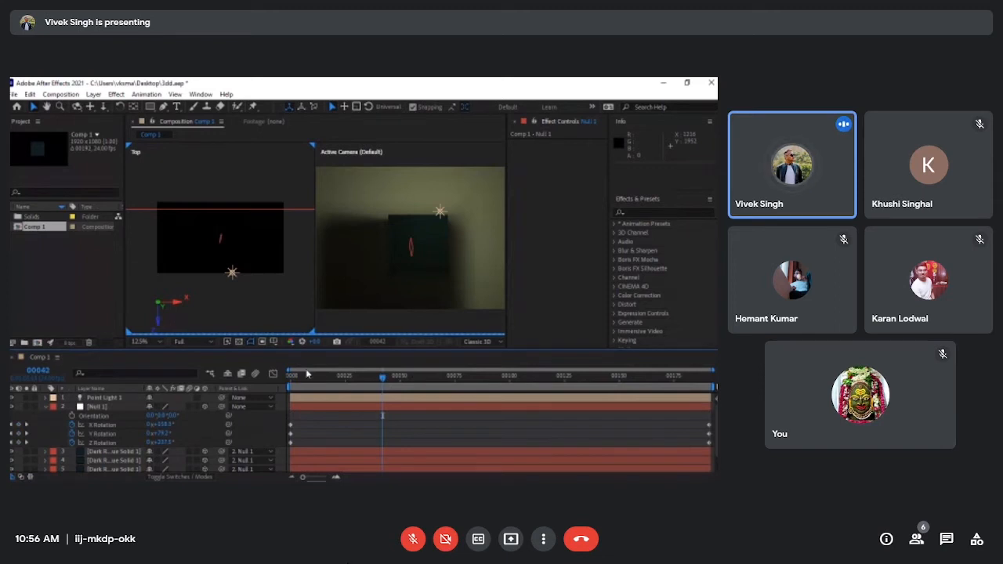
Collapse Null 1's properties and select the point light in the Top view.
left_click(46, 408)
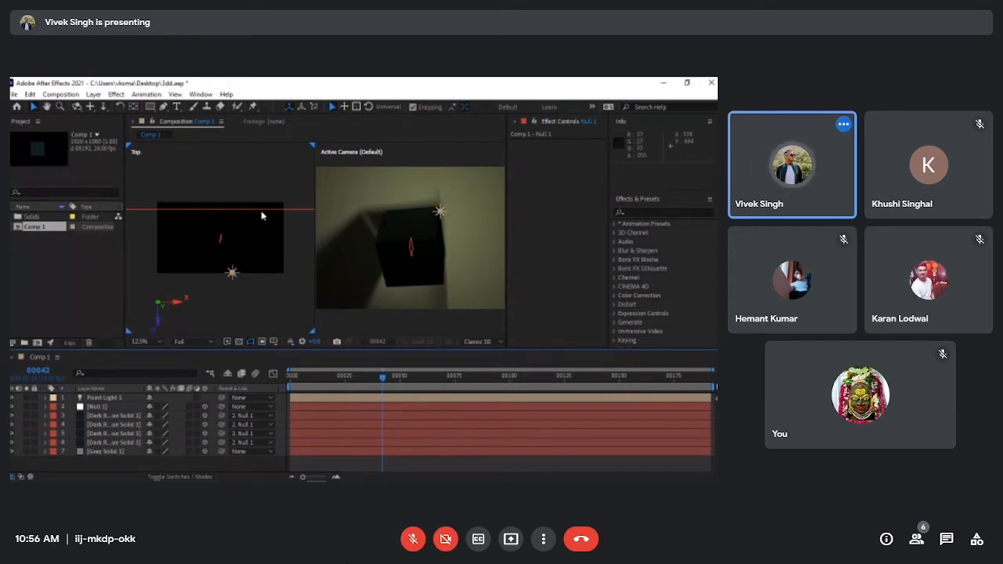
left_click(232, 273)
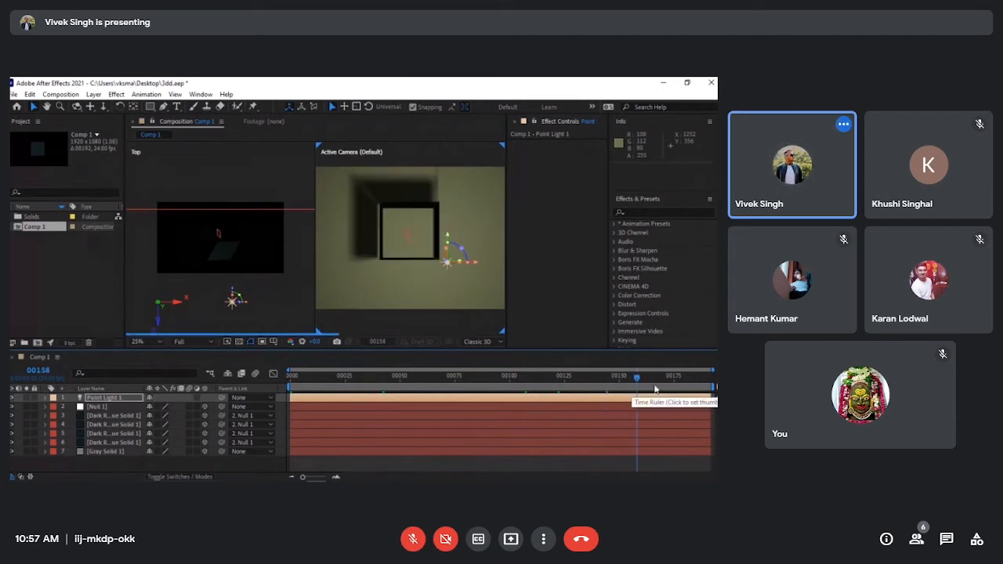
left_click(411, 539)
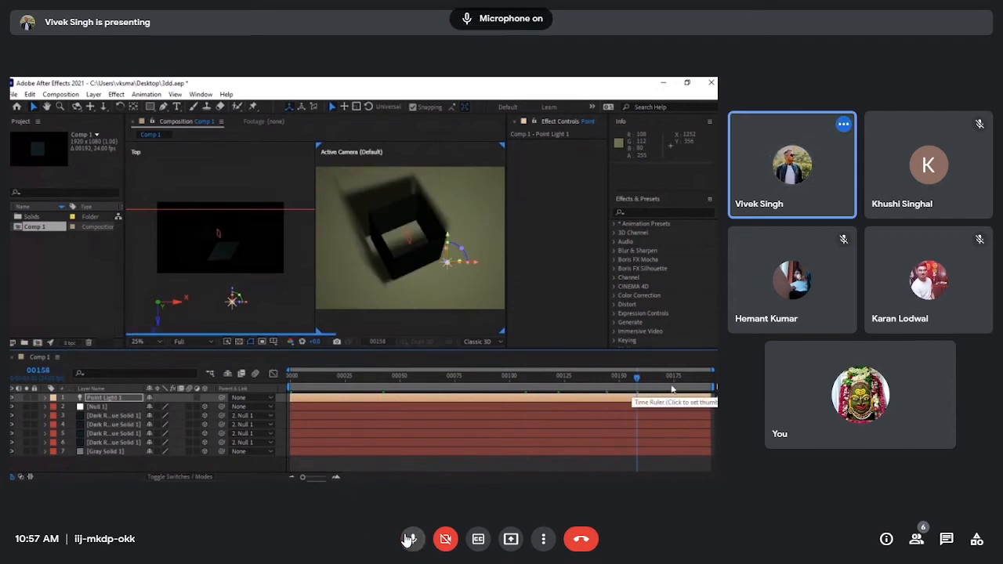
left_click(412, 542)
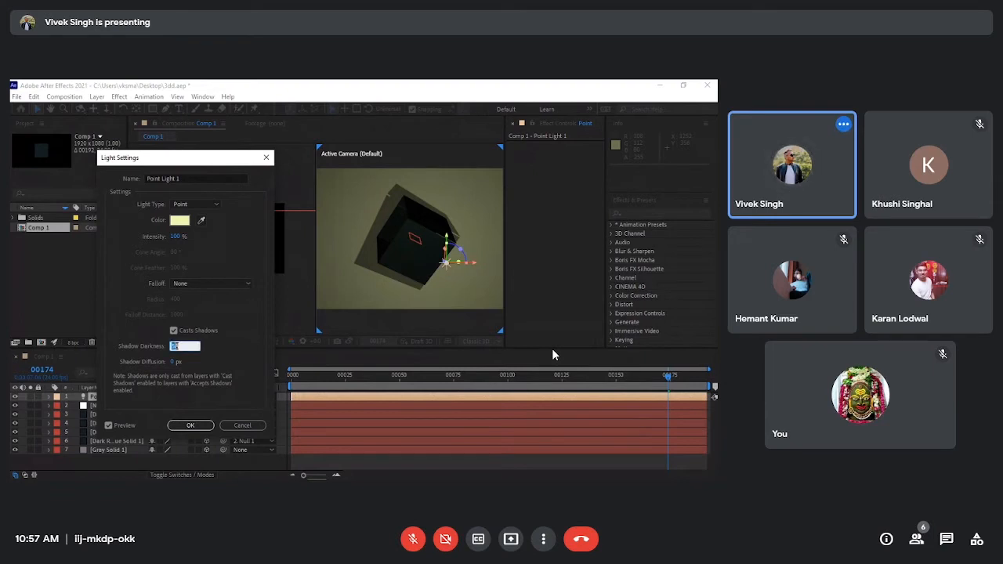
left_click(411, 545)
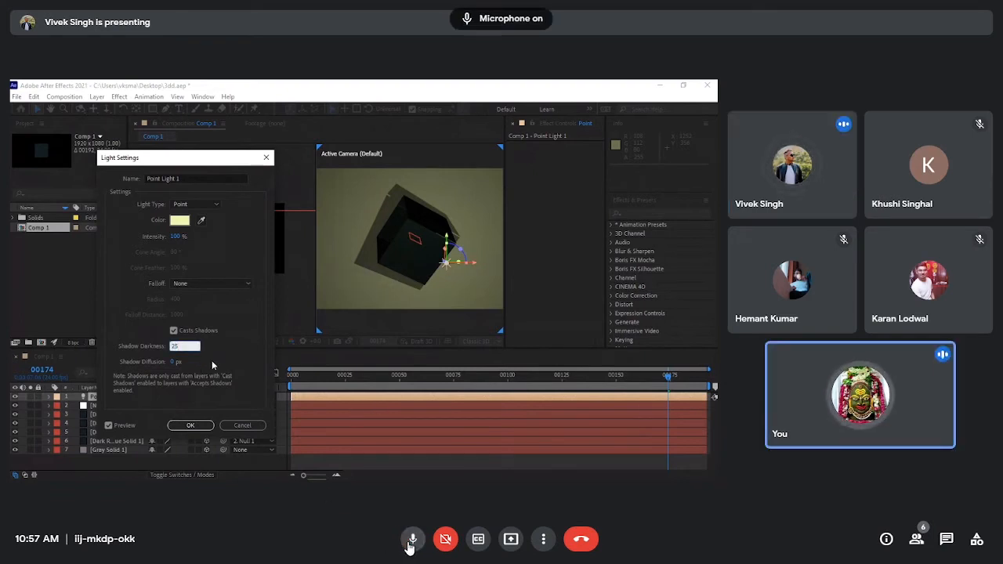
left_click(414, 547)
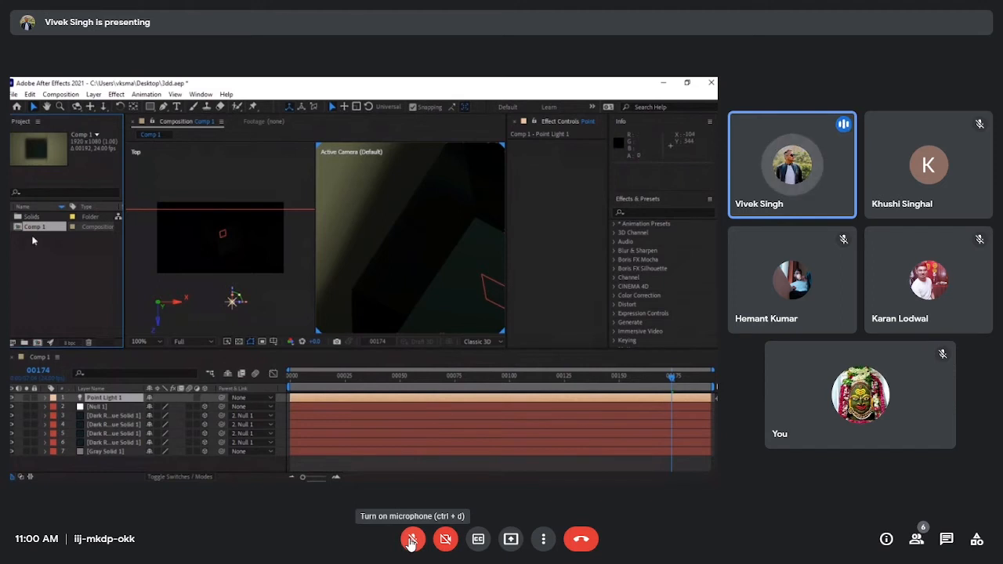
left_click(413, 541)
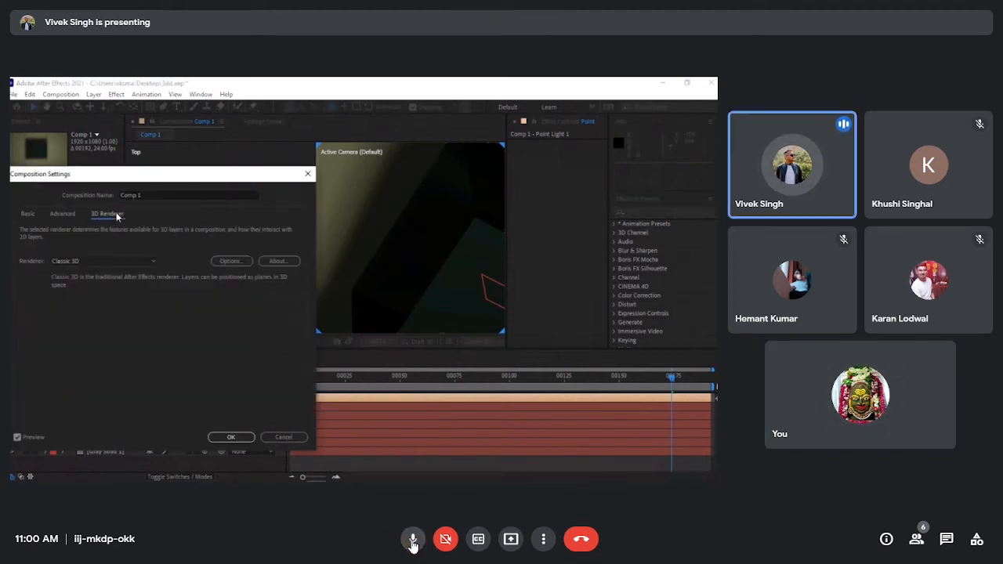
left_click(413, 541)
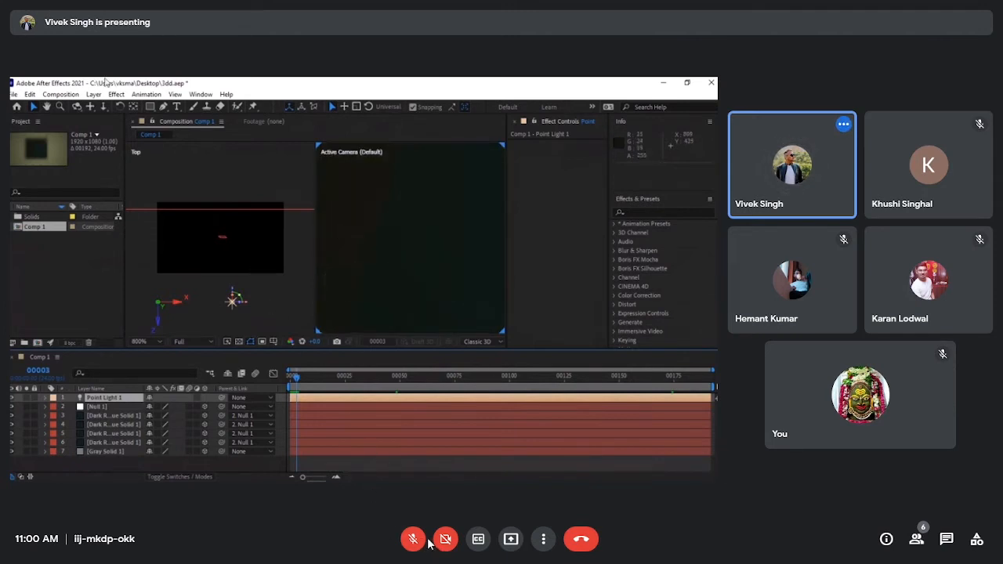
left_click(410, 545)
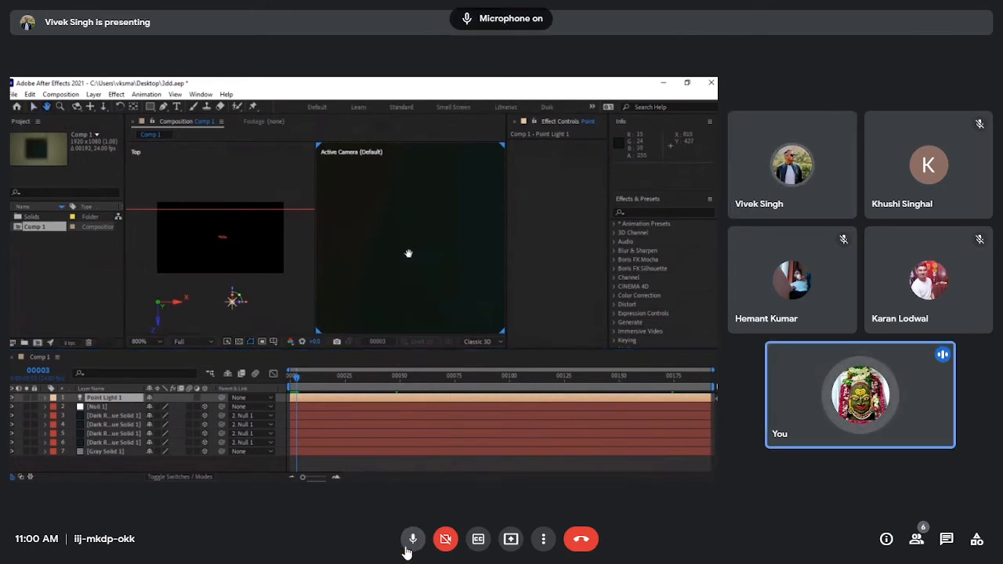
left_click(406, 551)
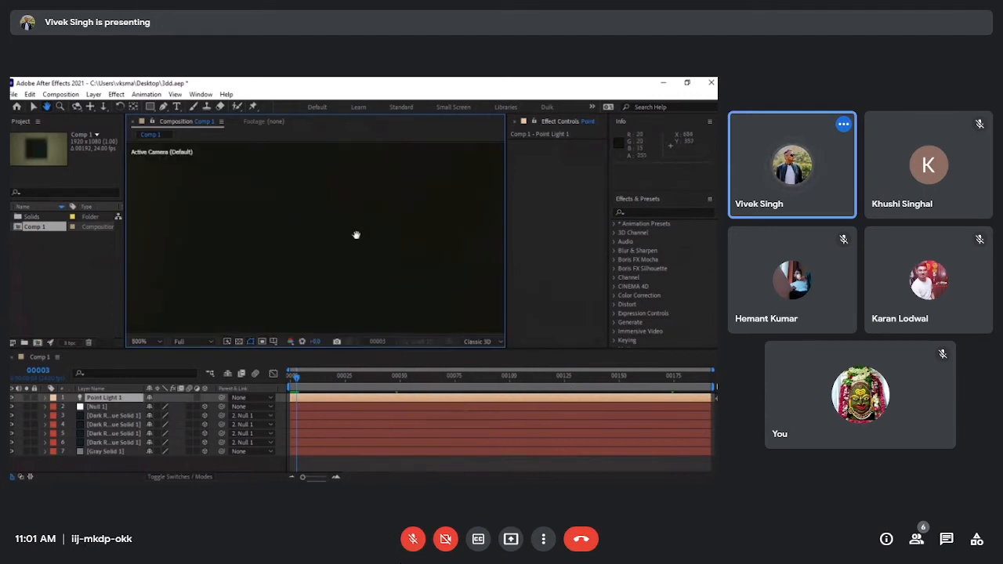
left_click(415, 539)
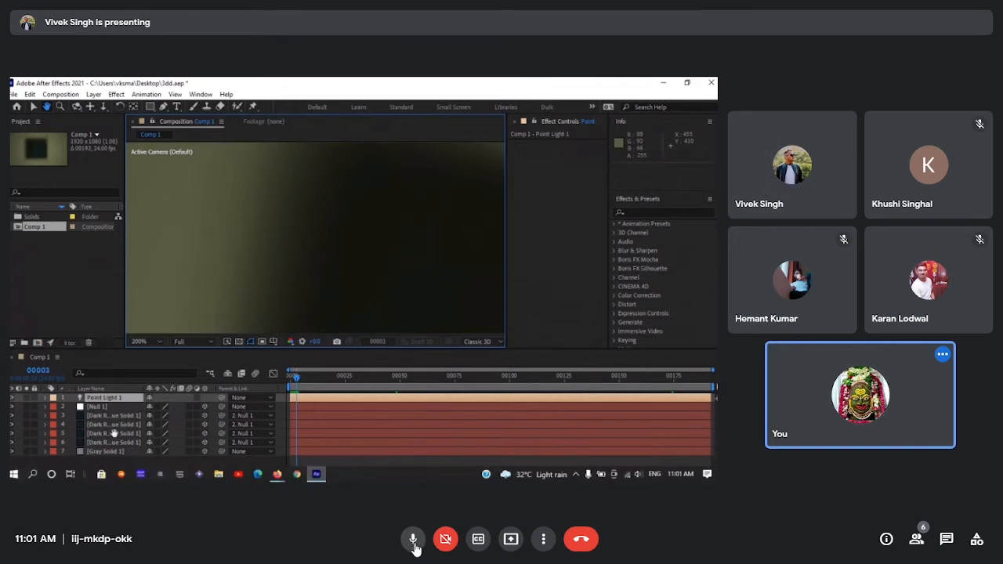
left_click(414, 542)
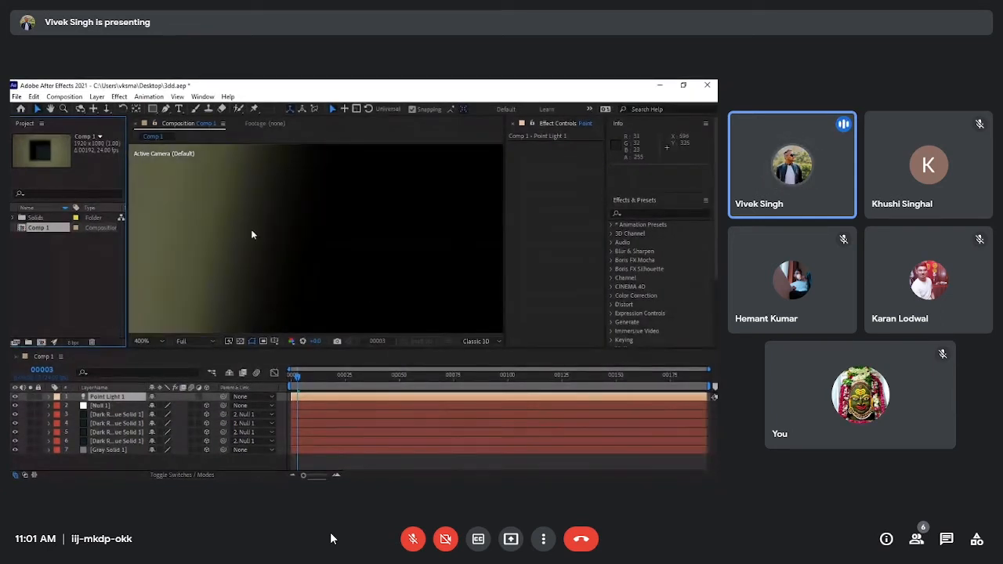
mouse_move(304, 495)
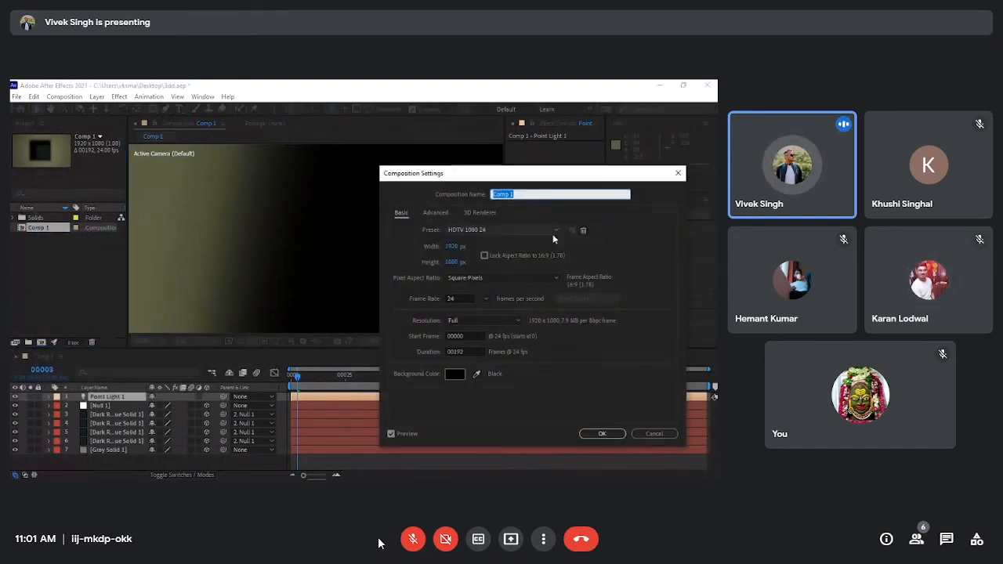
mouse_move(360, 500)
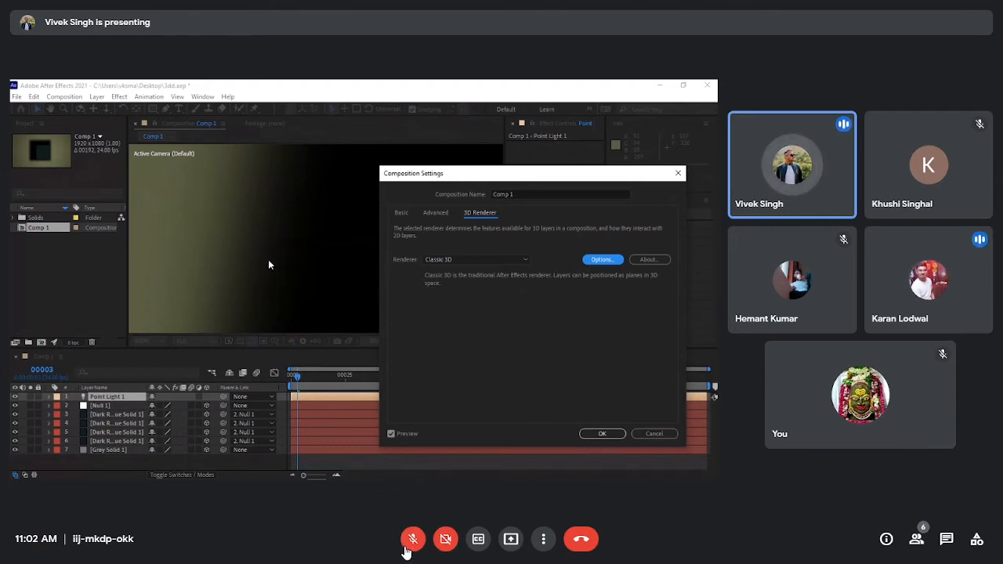
left_click(407, 549)
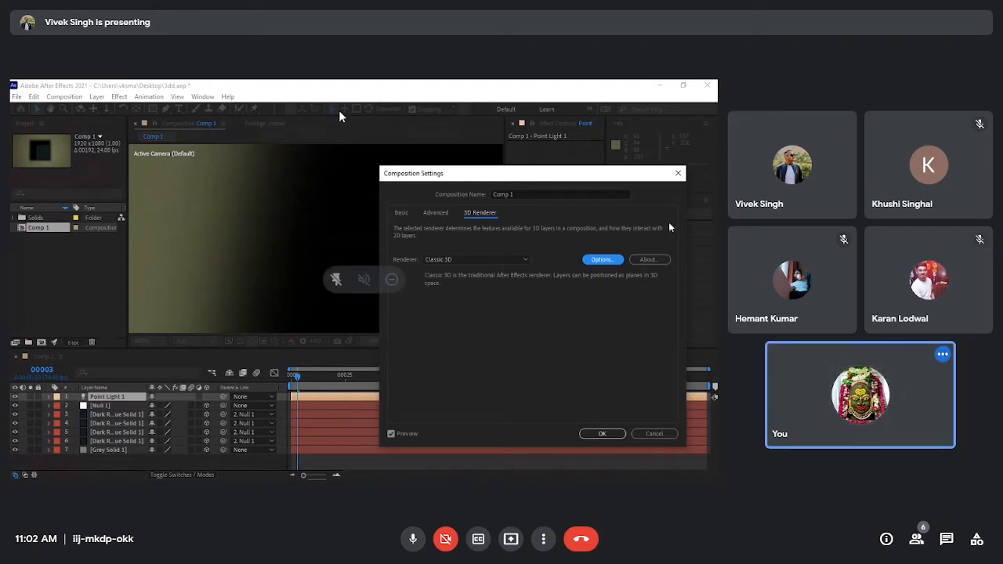
left_click(411, 542)
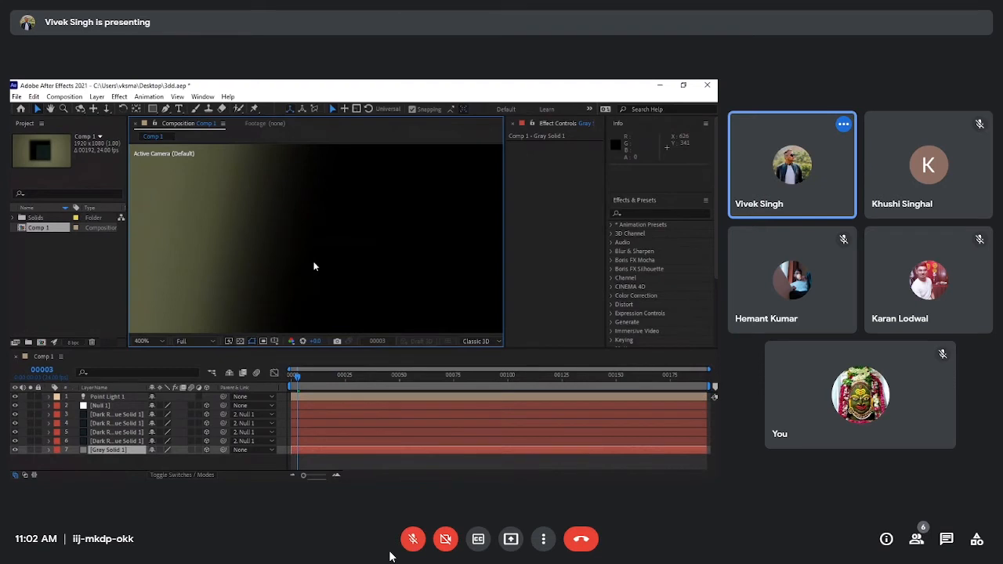
Maximize the composition view and open the composition mini-flowchart.
key("grave")
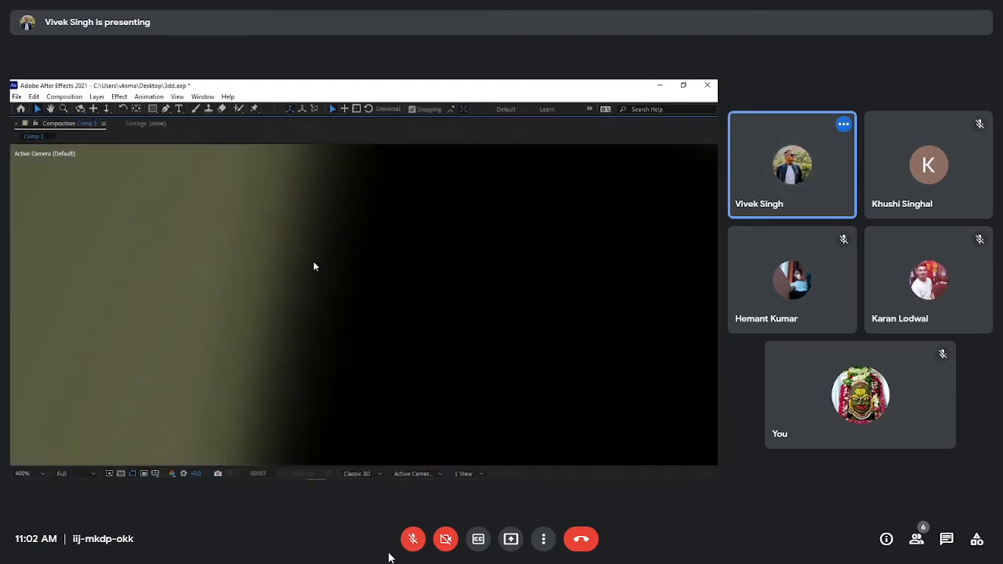
right_click(174, 208)
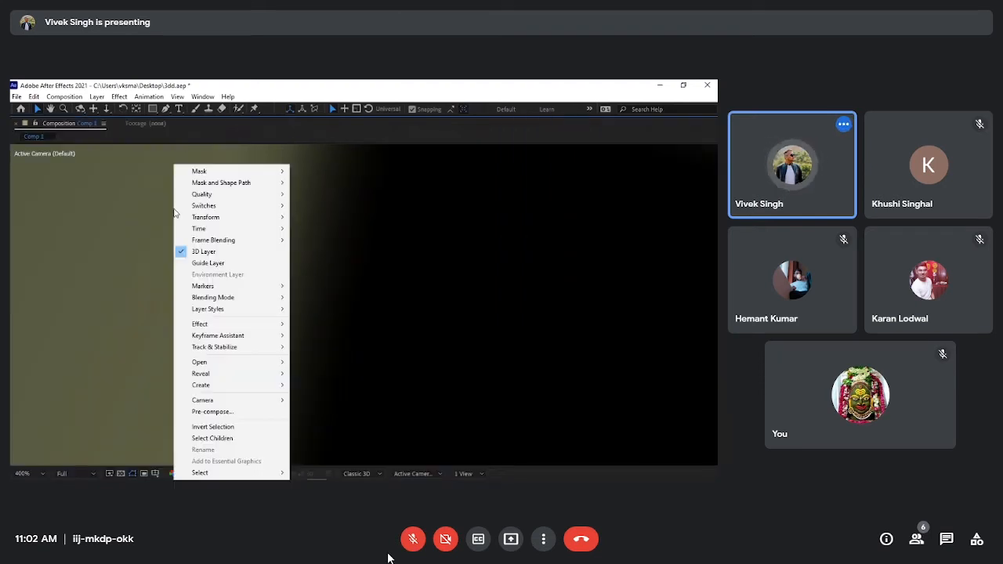
left_click(63, 245)
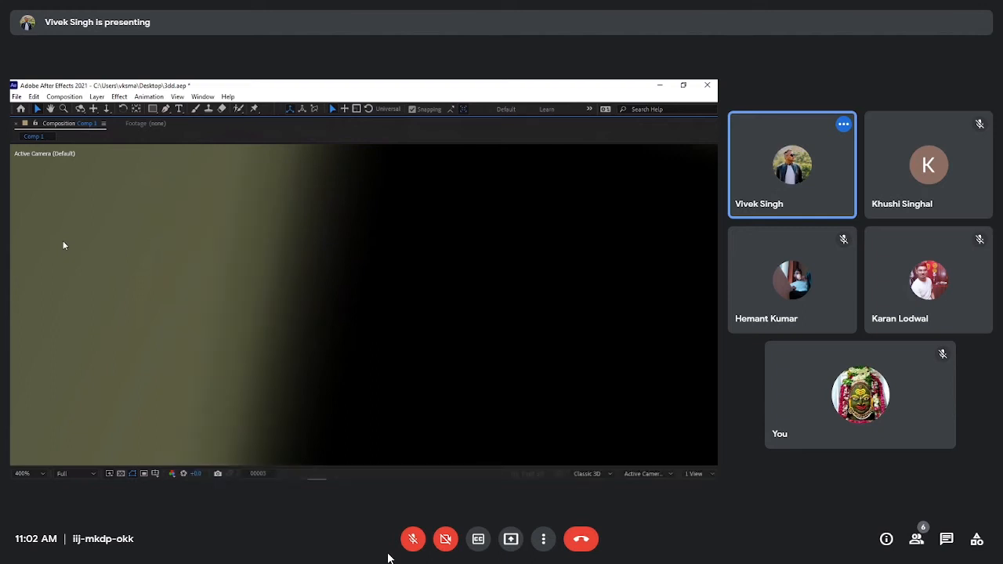
key("Tab")
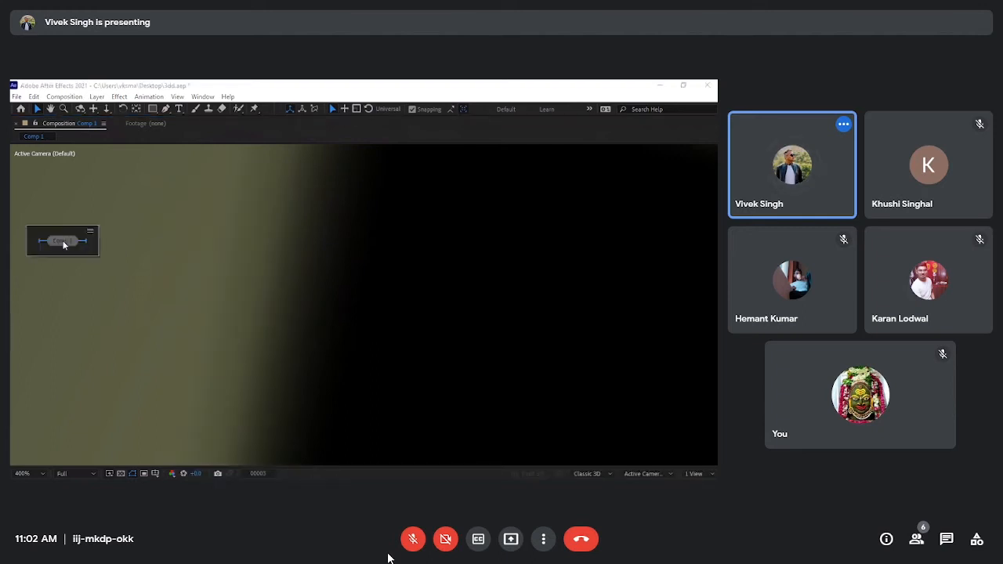
Restore the multi-panel layout and review Comp 1's composition settings without changing them.
key("grave")
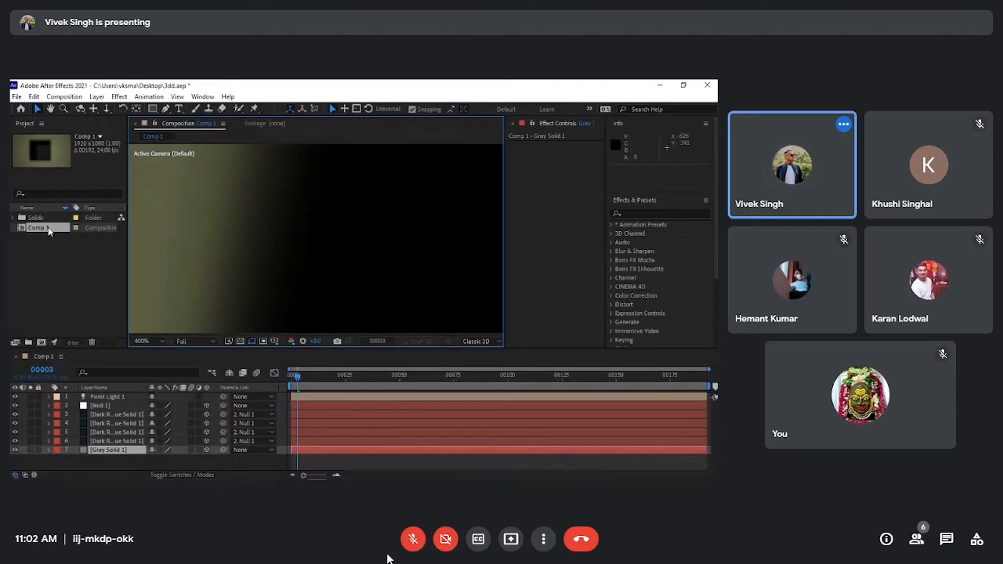
right_click(48, 231)
left_click(78, 235)
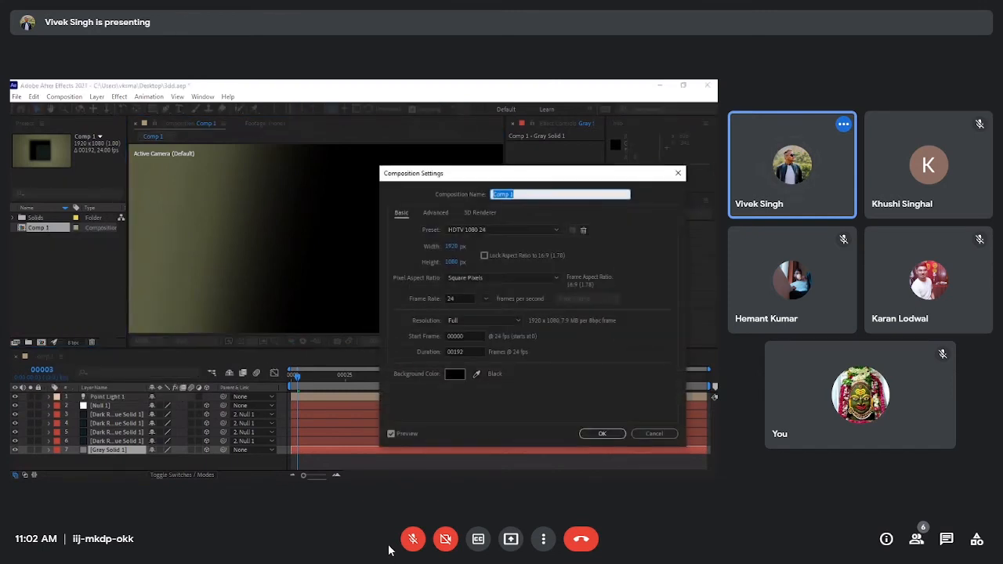
left_click(664, 433)
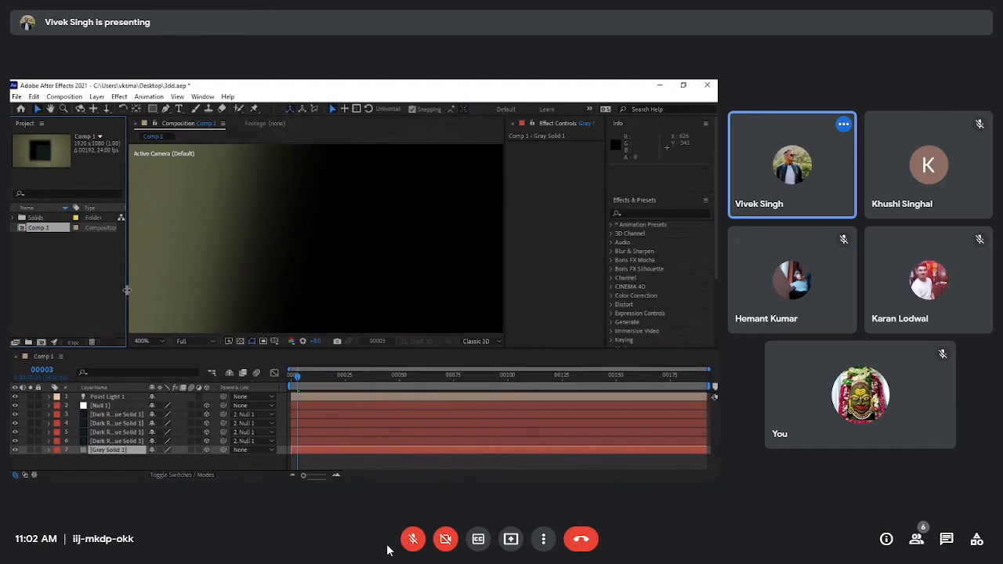
Enlarge the composition view by shrinking the project, timeline and effect controls areas around it.
left_click_drag(127, 290, 43, 290)
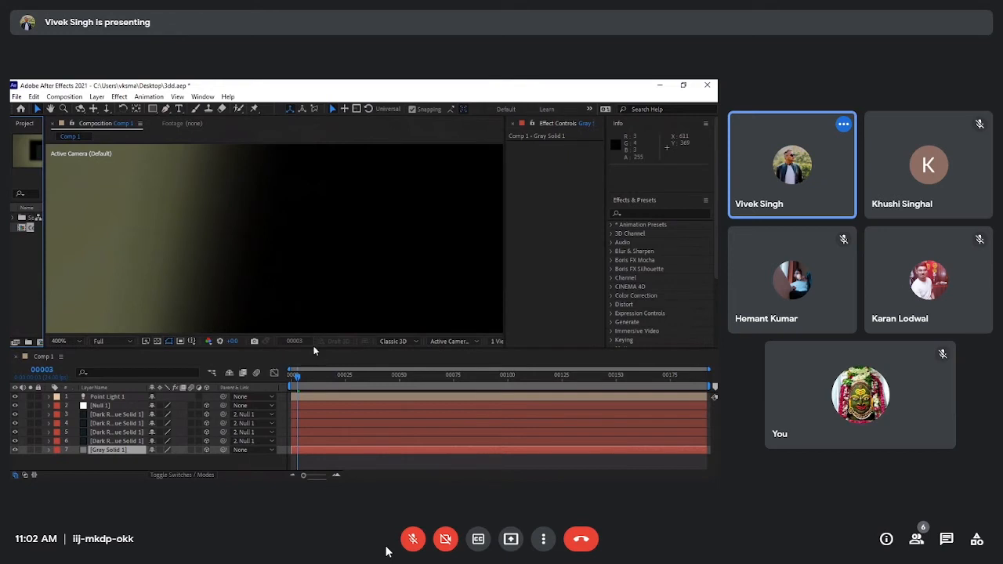
left_click_drag(313, 348, 322, 440)
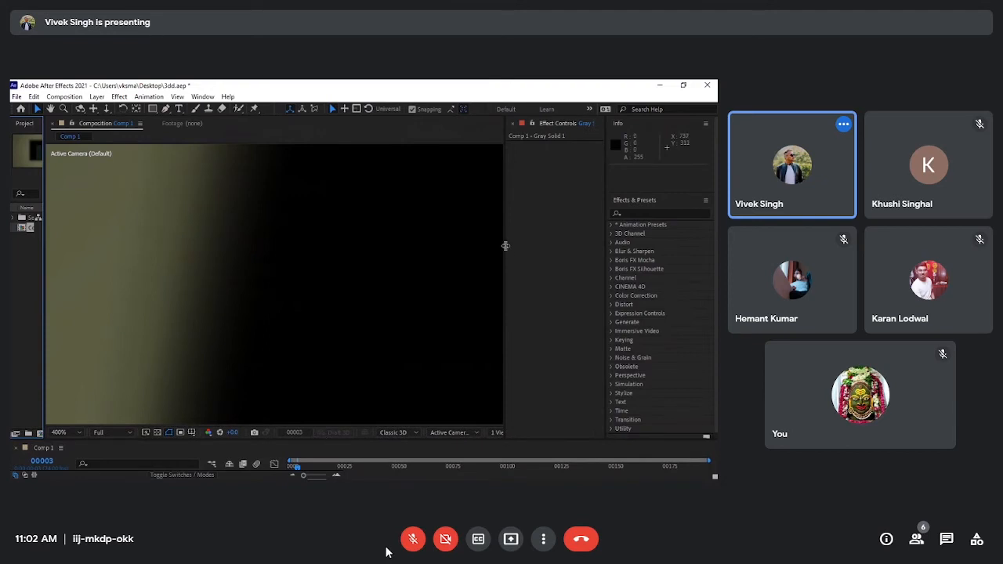
left_click_drag(506, 245, 648, 240)
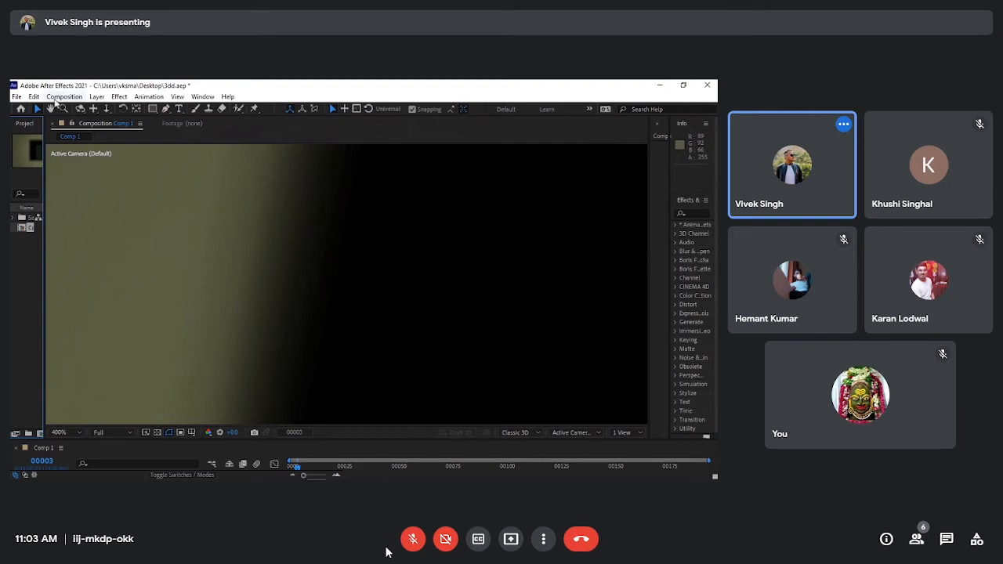
Examine the blurred shadow edge at 800% magnification with the Hand tool.
left_click(51, 109)
left_click_drag(279, 232, 251, 215)
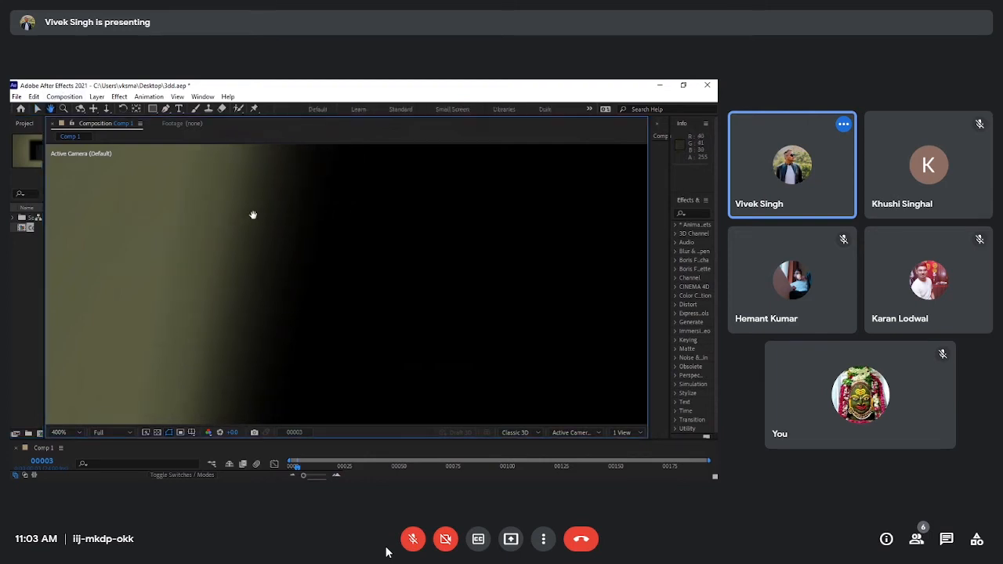
scroll(253, 215, "up", 1)
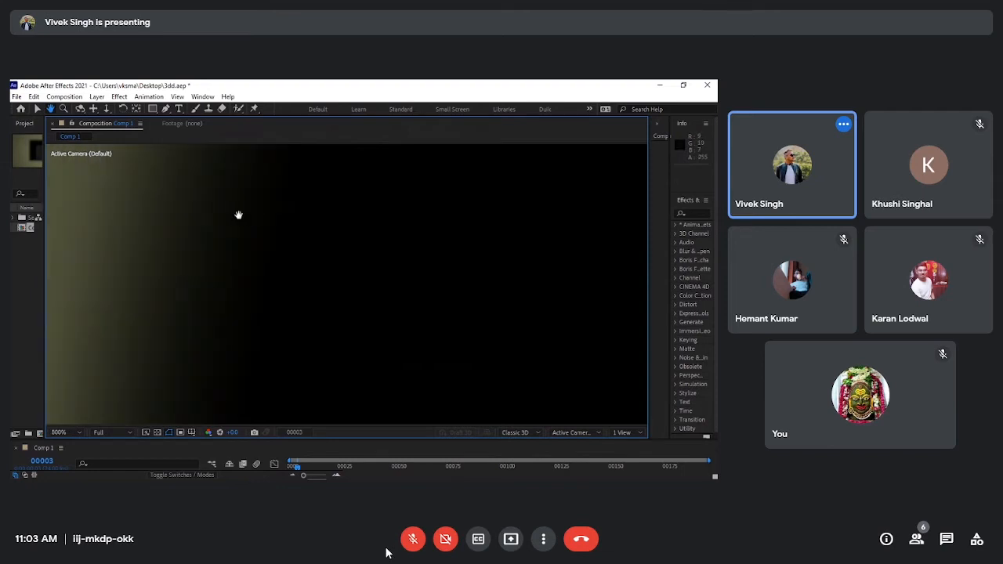
left_click_drag(215, 215, 309, 242)
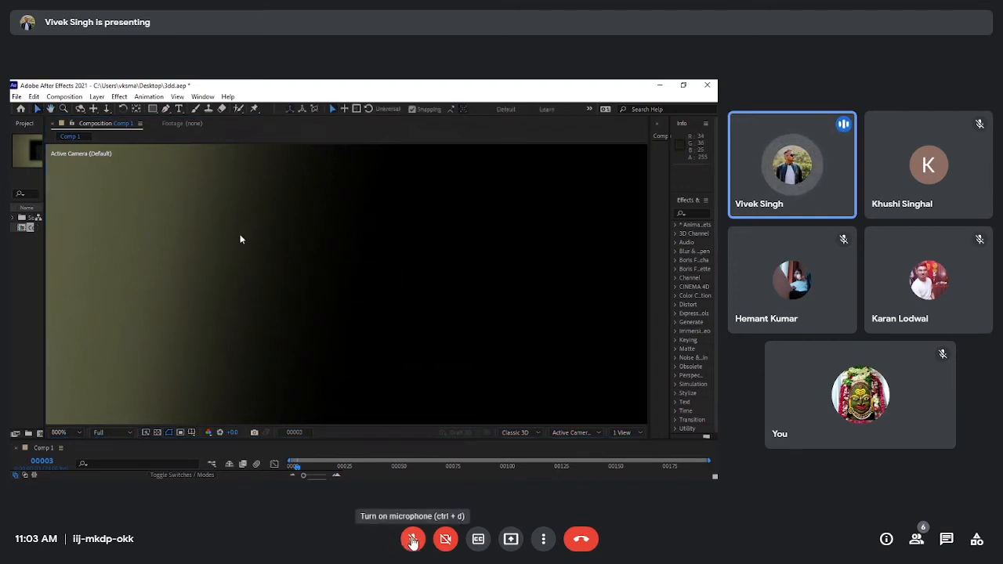
left_click(413, 541)
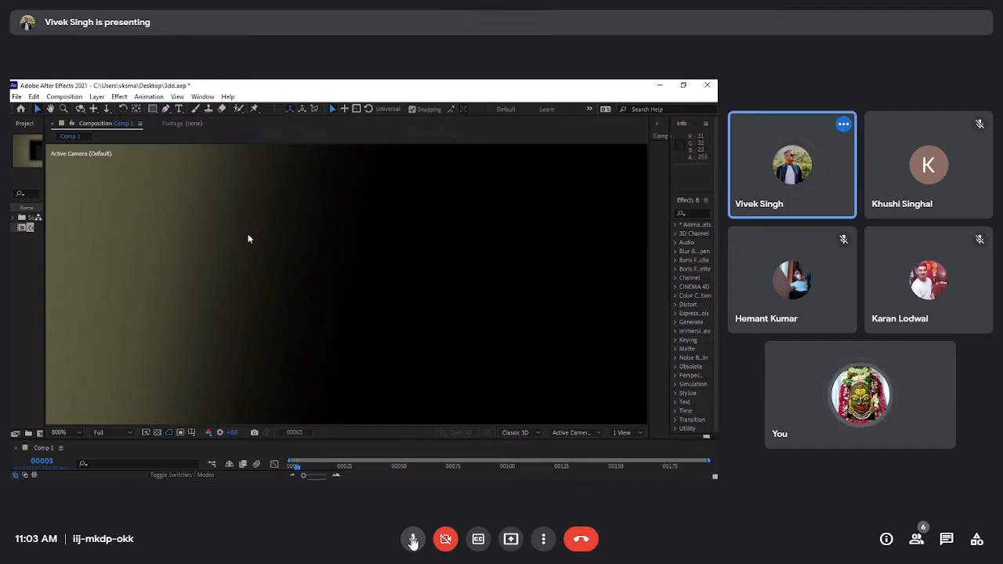
left_click(413, 540)
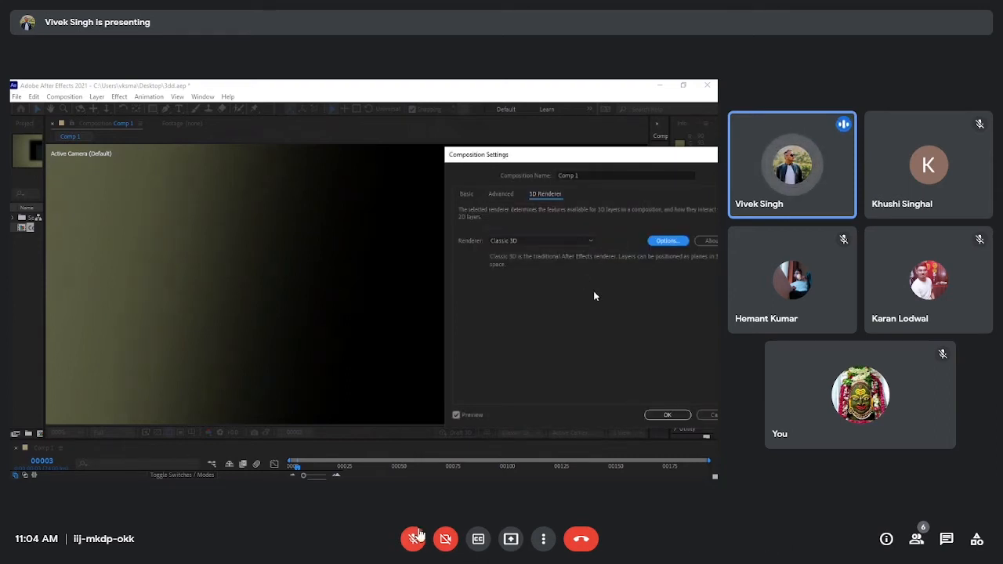
left_click(419, 538)
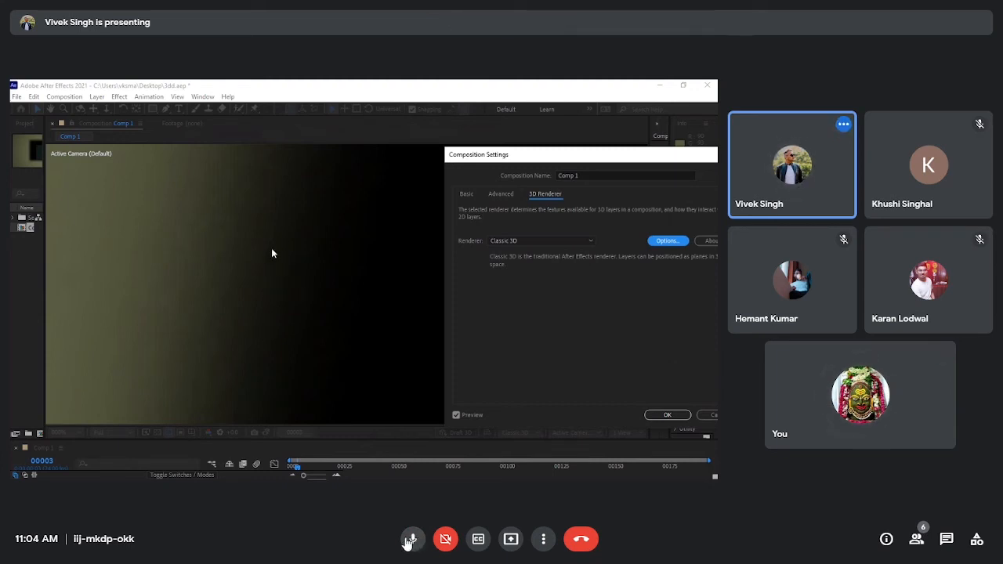
mouse_move(130, 333)
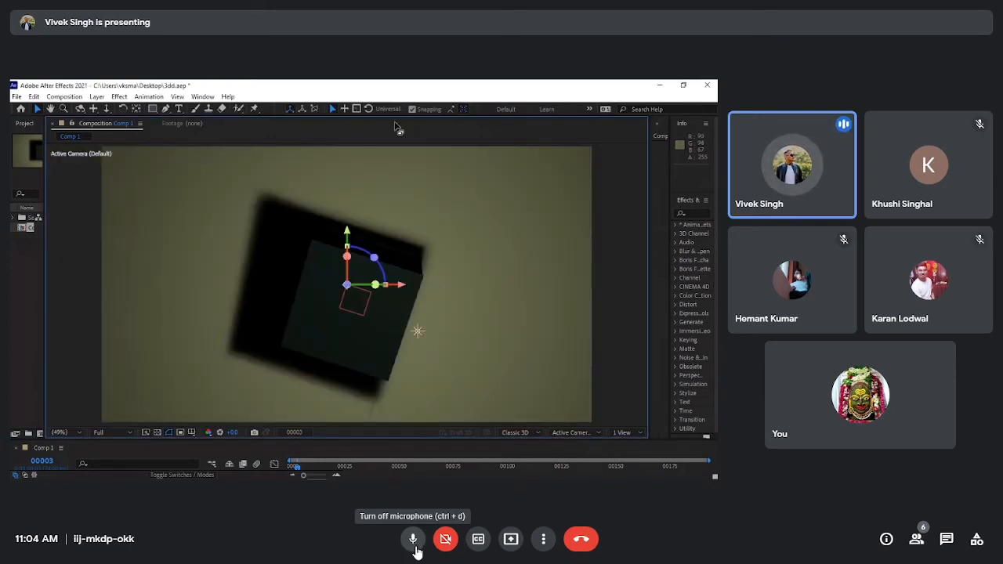
left_click(417, 549)
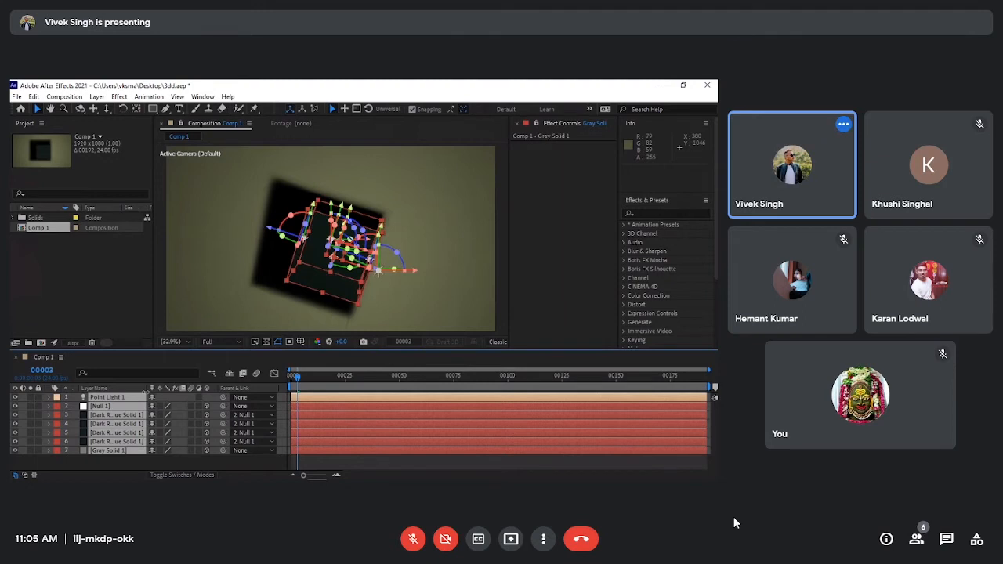
left_click(413, 540)
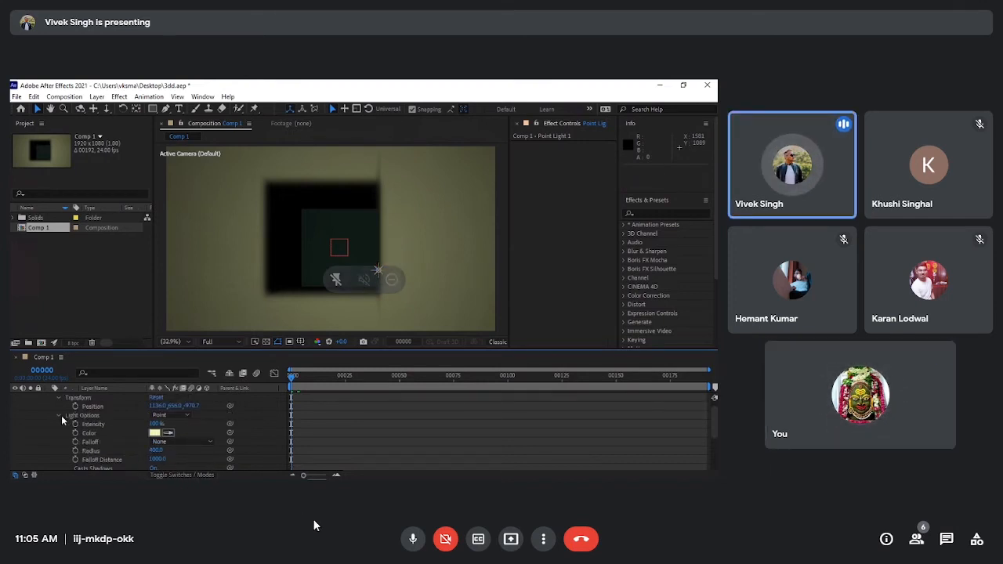
left_click(413, 546)
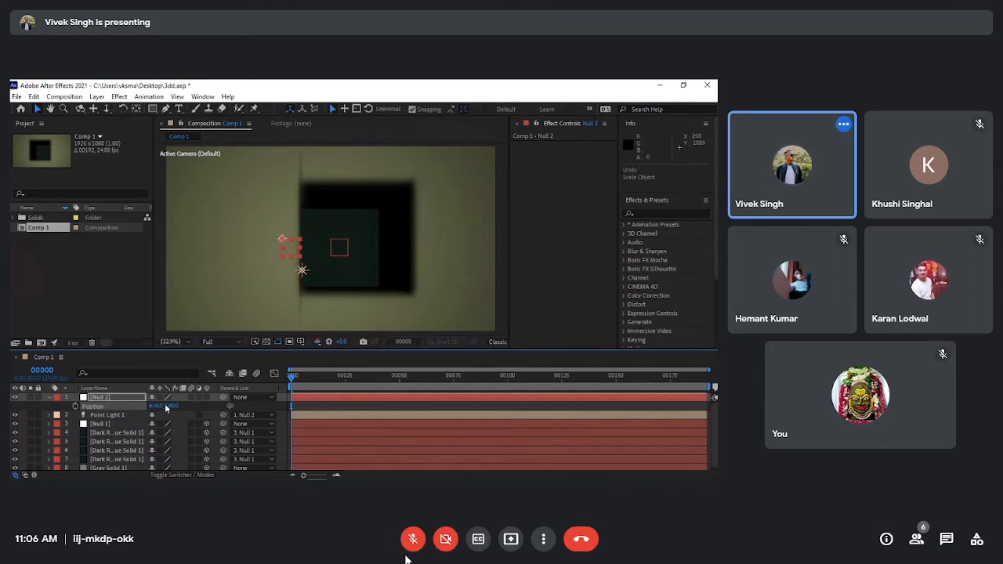
left_click(413, 540)
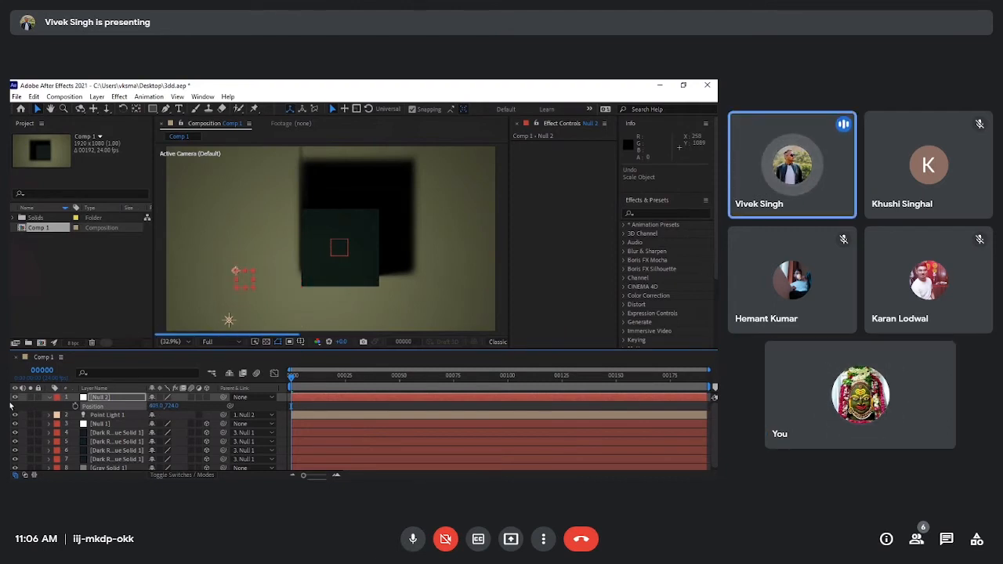
left_click(412, 544)
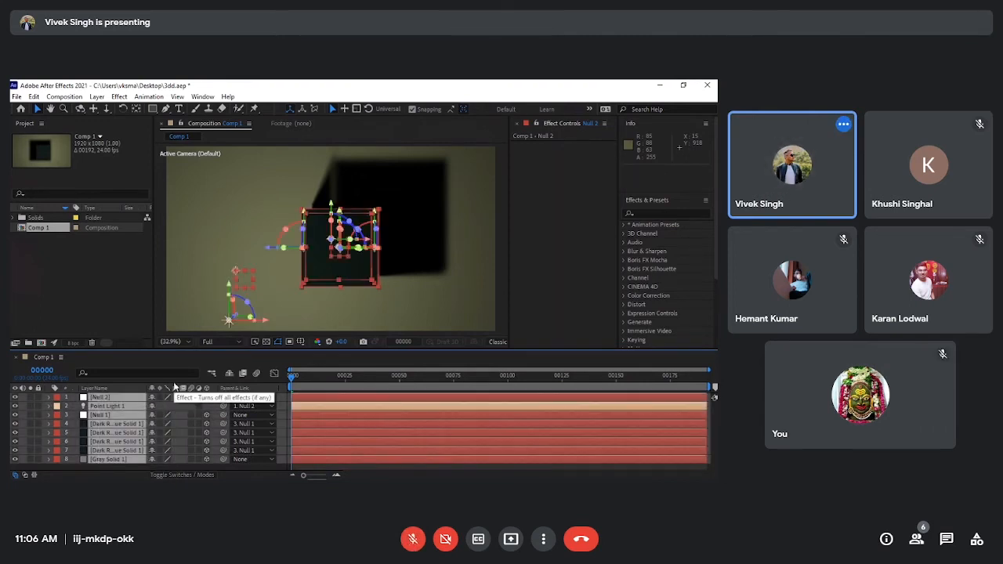
left_click(412, 541)
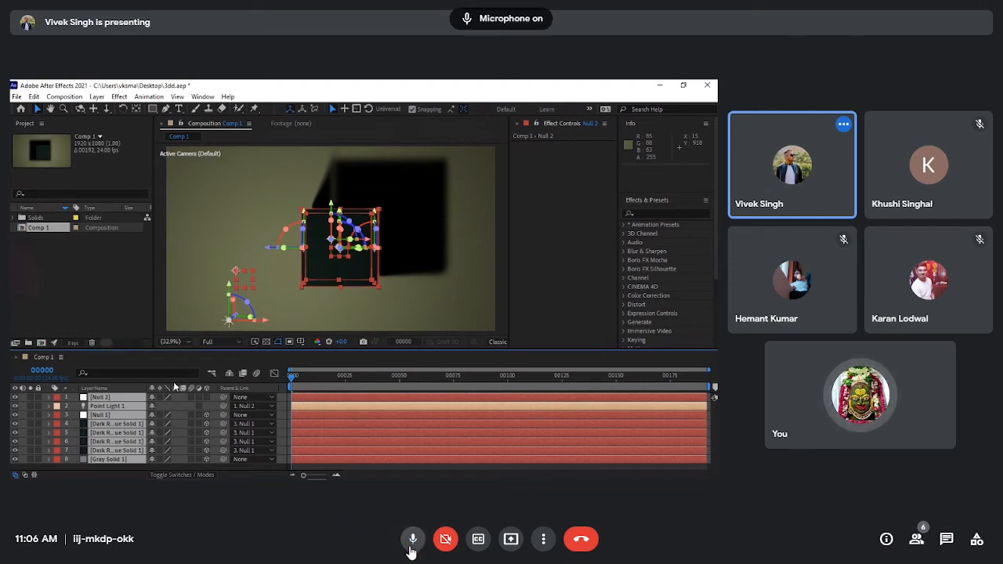
left_click(414, 549)
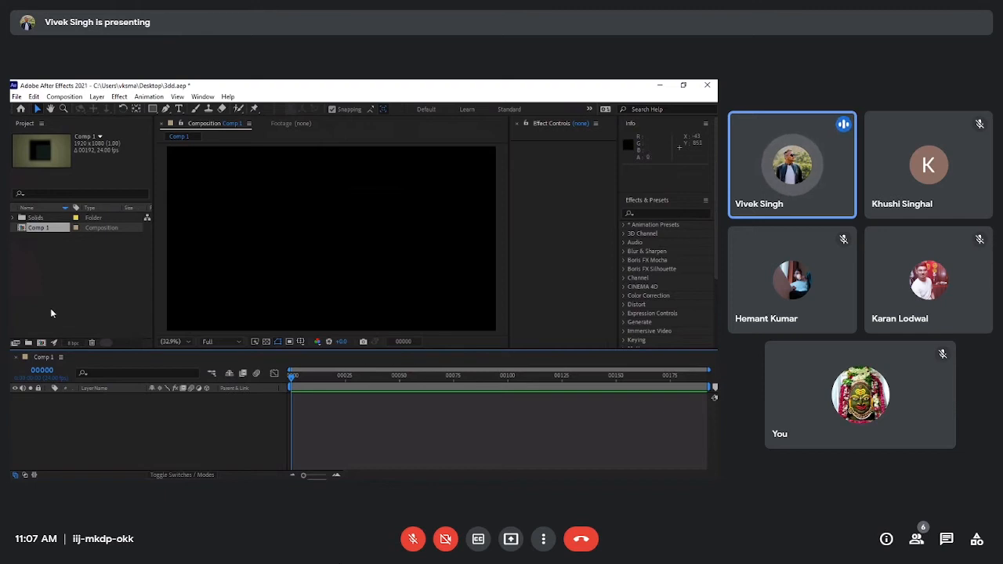
Sort the project items by name and delete the Solids folder with its contents.
left_click(39, 211)
left_click(37, 227)
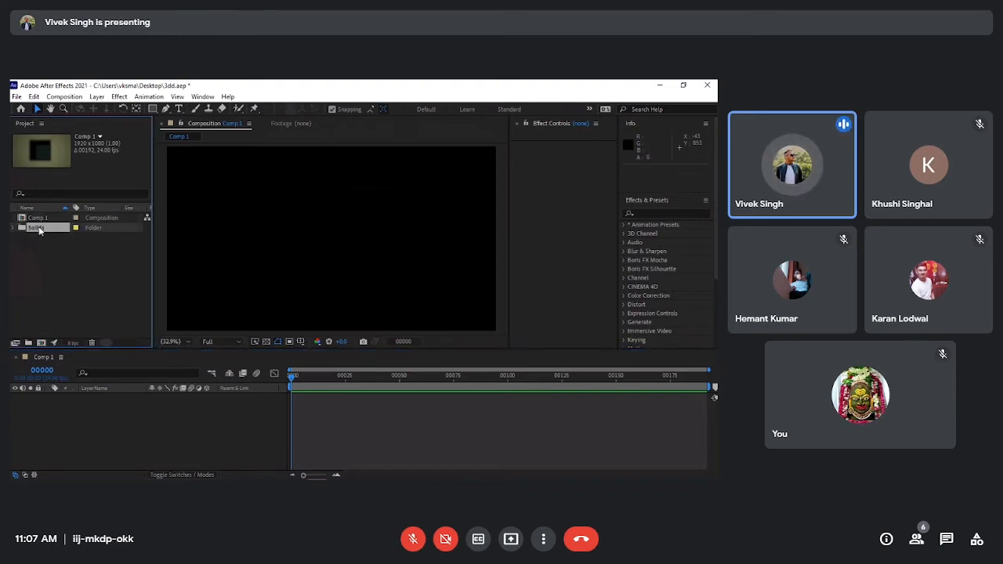
key("Delete")
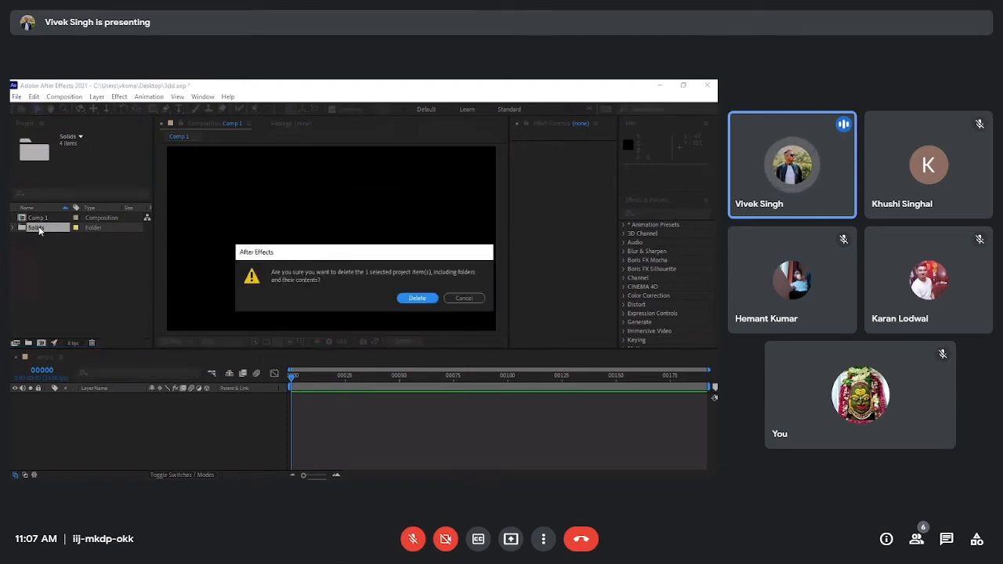
left_click(417, 298)
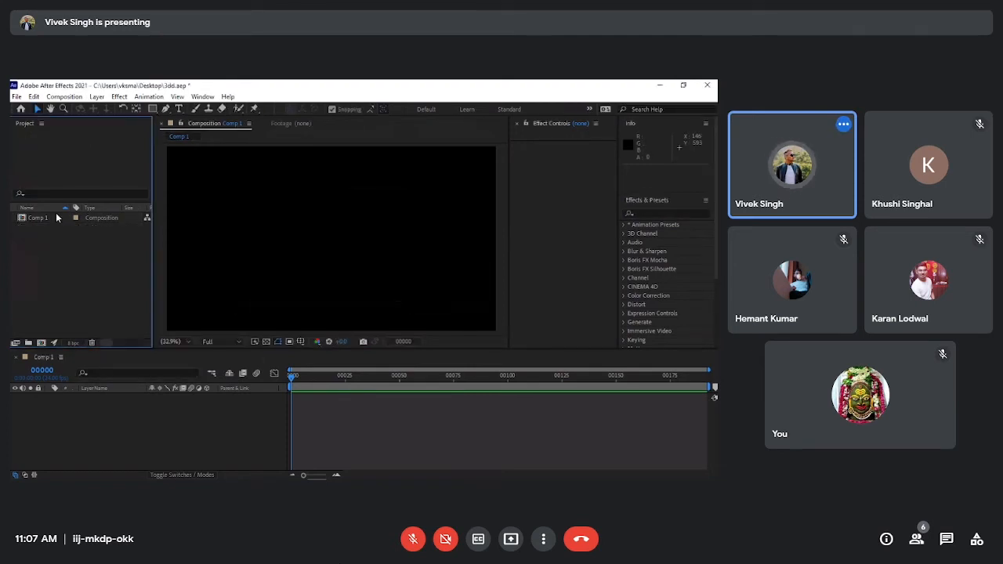
Switch to File Explorer and open the Card folder under Formate_backup and New folder on the Entertainment (F:) drive.
double_click(76, 270)
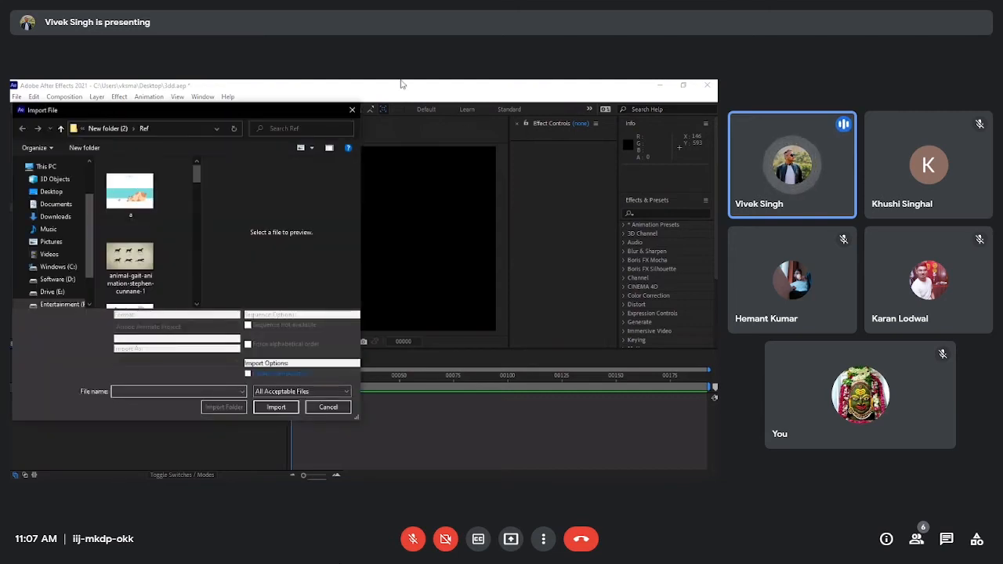
left_click(352, 112)
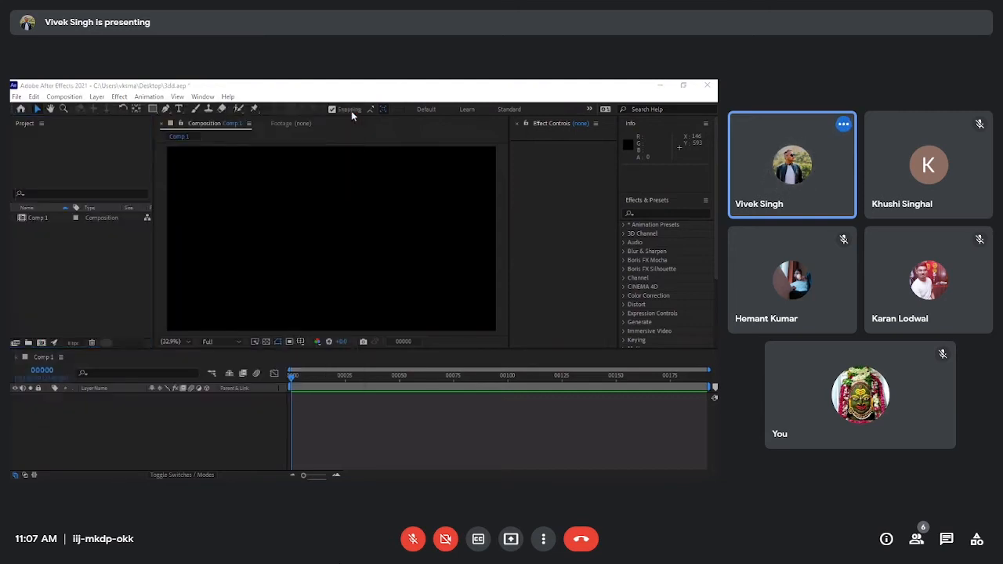
key("super+e")
left_click(55, 304)
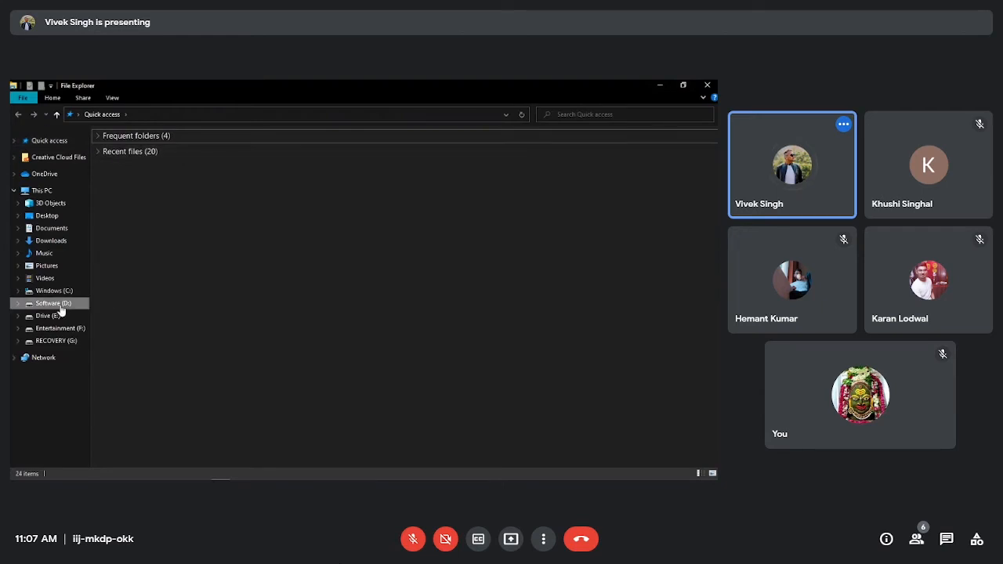
left_click(59, 328)
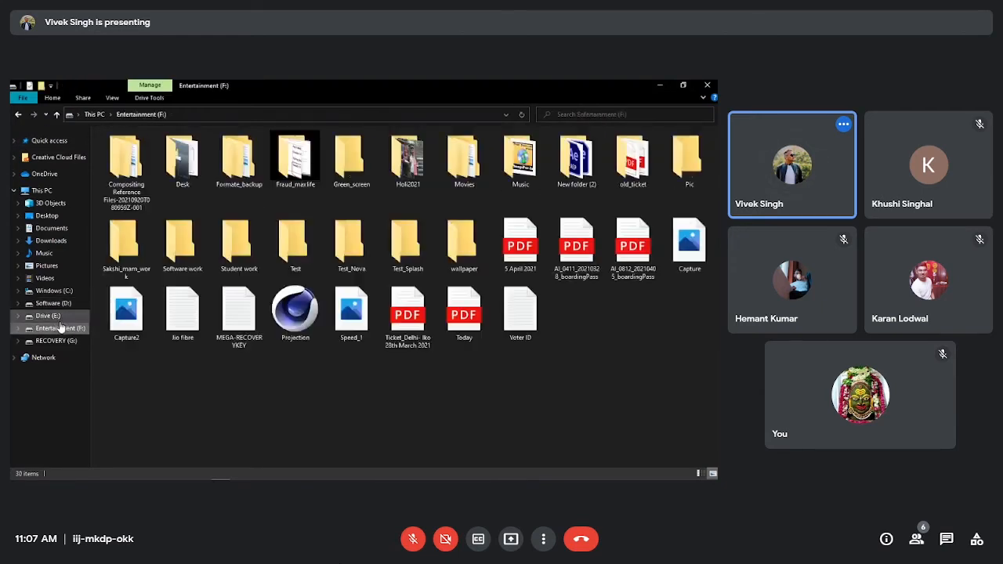
left_click(229, 171)
double_click(230, 171)
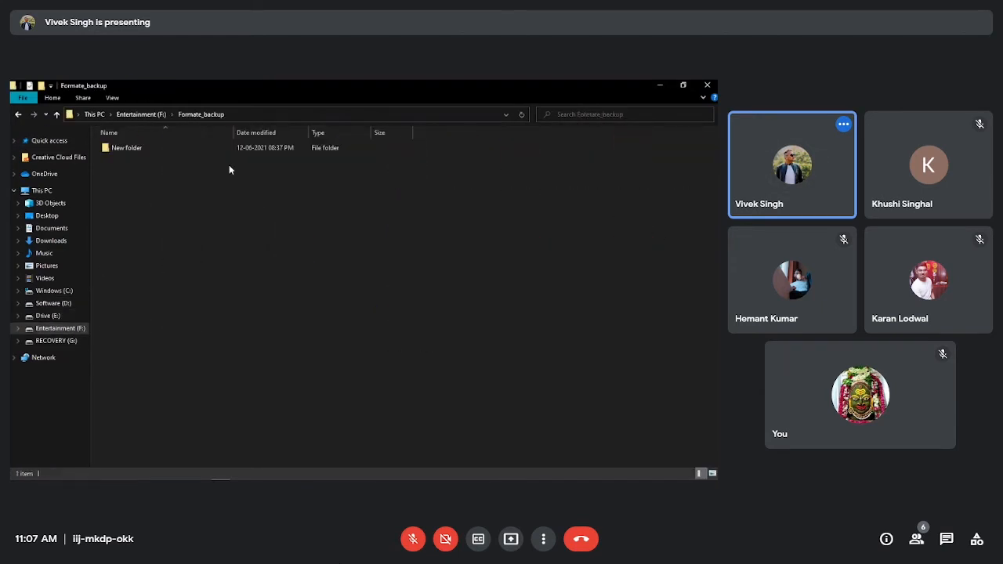
double_click(165, 157)
double_click(125, 156)
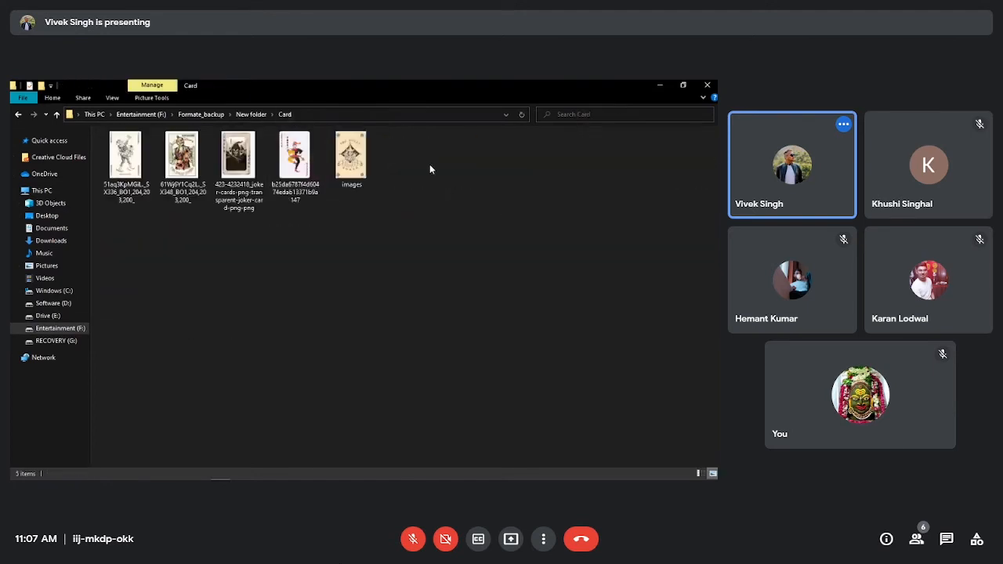
Check the type and dimensions of the five card images and import the two PNG cards into the After Effects project.
left_click_drag(114, 225, 190, 196)
left_click(128, 196)
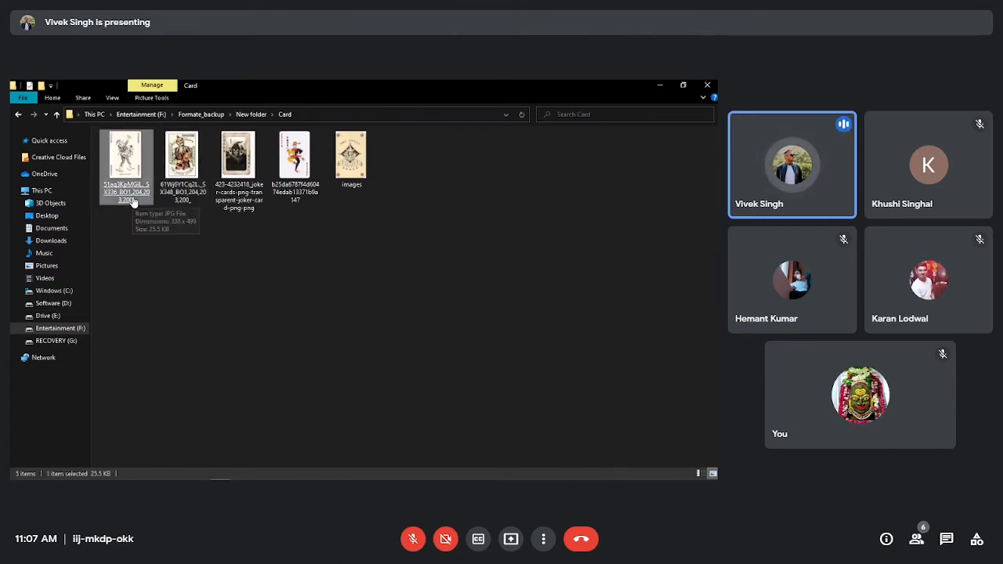
left_click(178, 187)
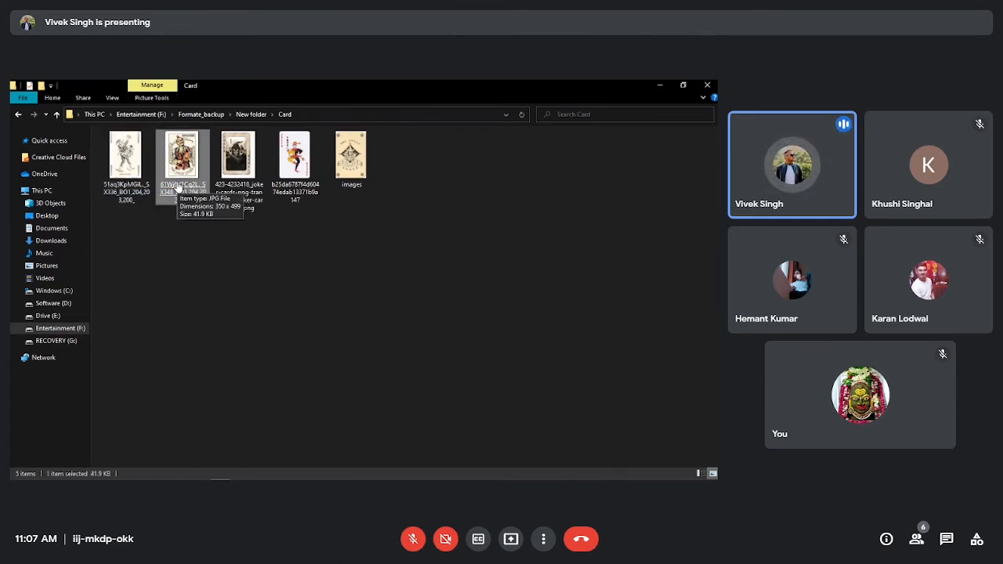
left_click(230, 181)
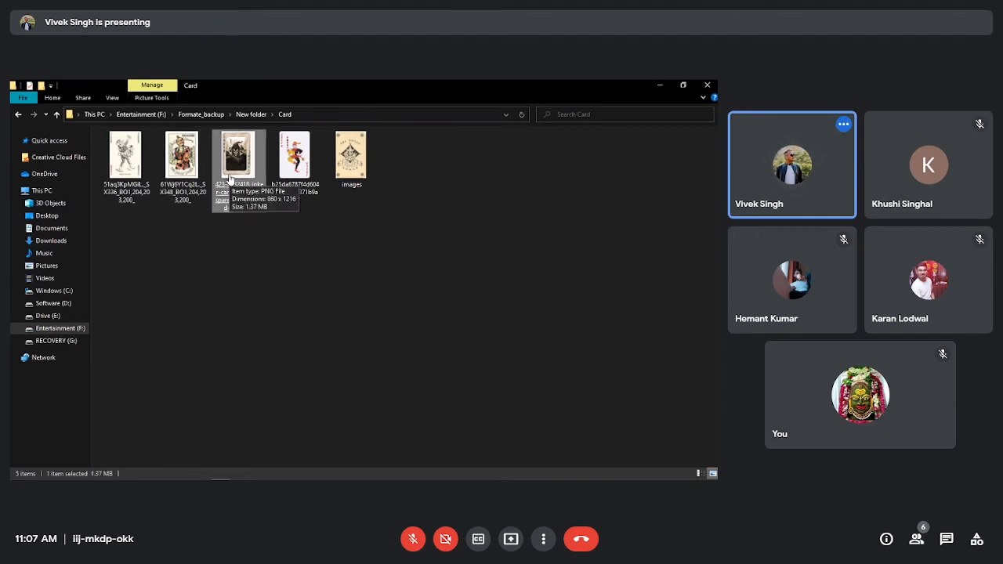
left_click(298, 178)
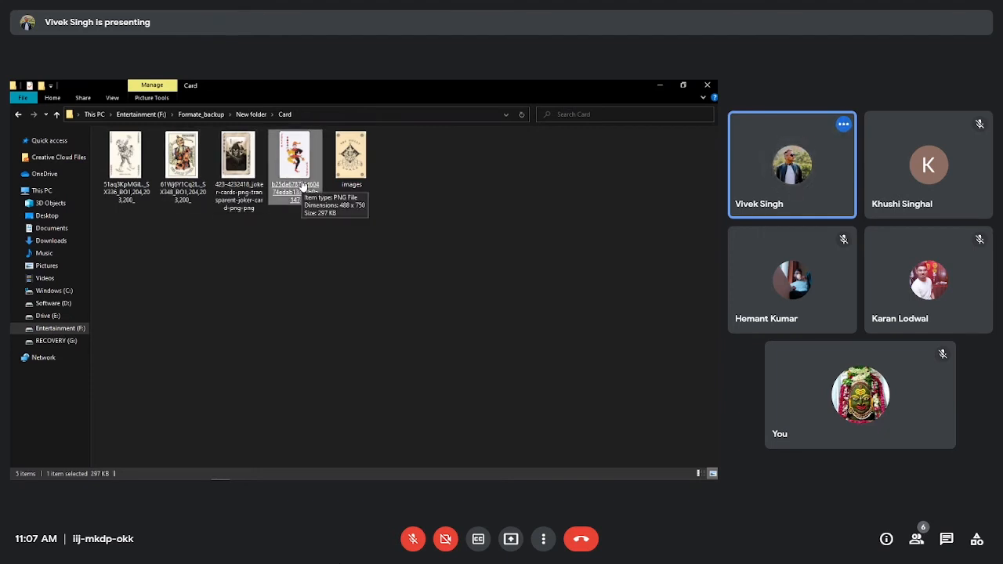
left_click(350, 169)
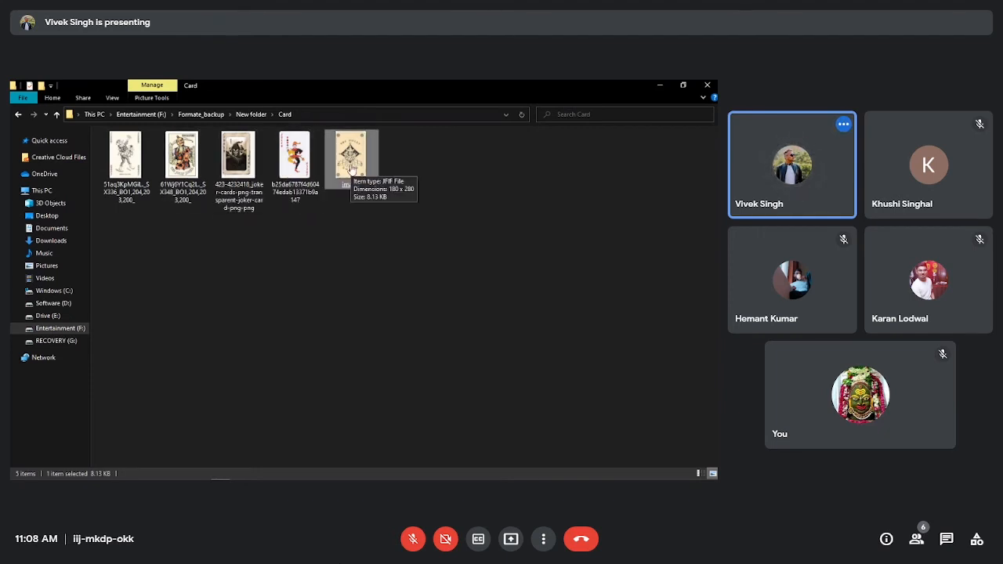
left_click_drag(229, 223, 62, 283)
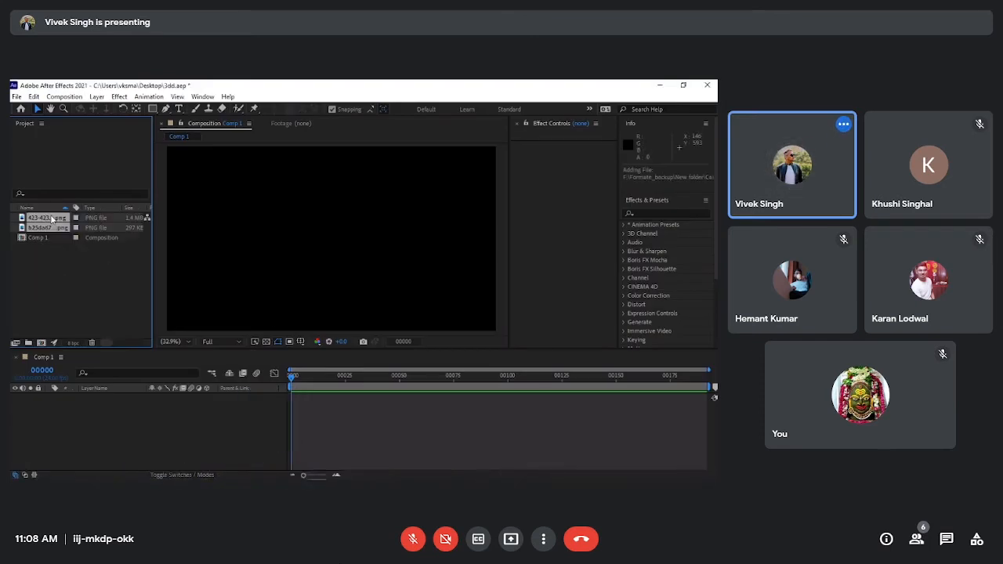
Add both imported joker card PNGs to Comp 1 and hide the white joker card so only the dark one shows.
left_click_drag(52, 220, 118, 404)
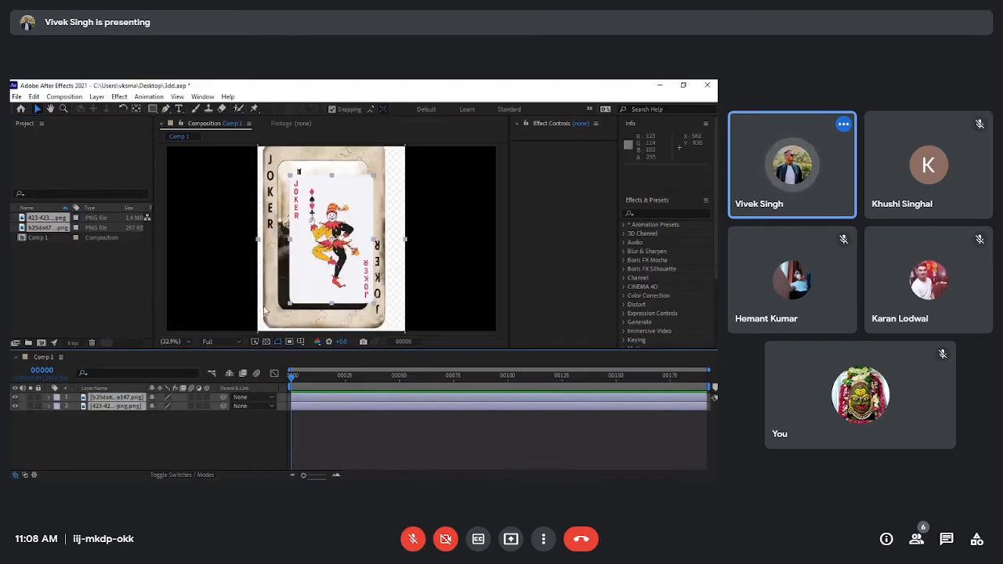
left_click(99, 443)
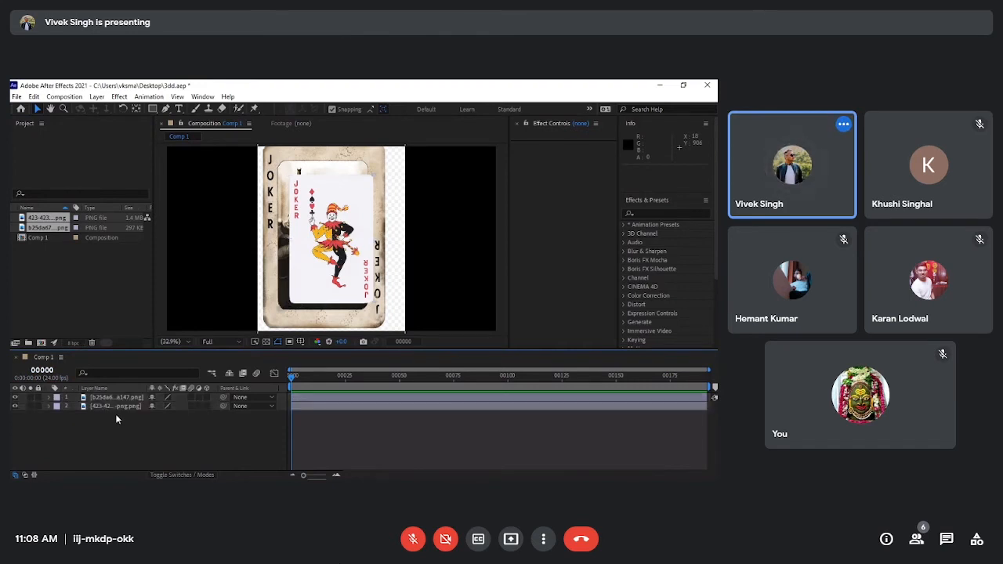
left_click(120, 398)
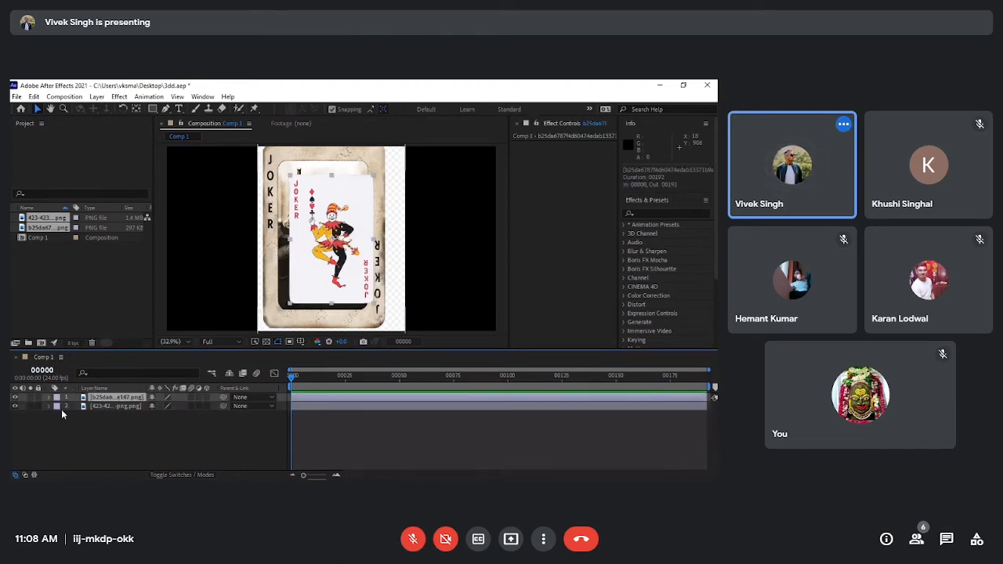
left_click(14, 407)
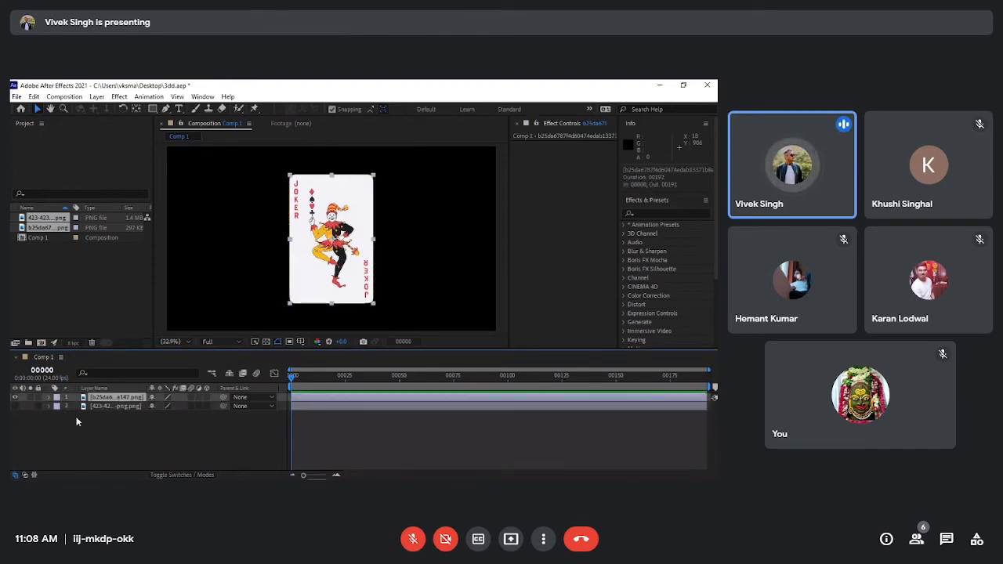
left_click(15, 398)
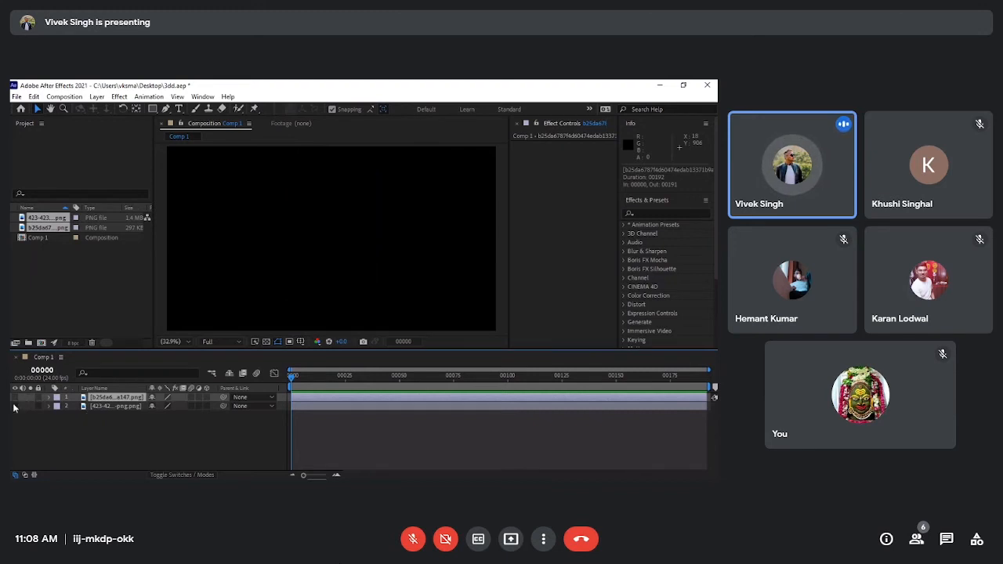
left_click(15, 407)
left_click(102, 407)
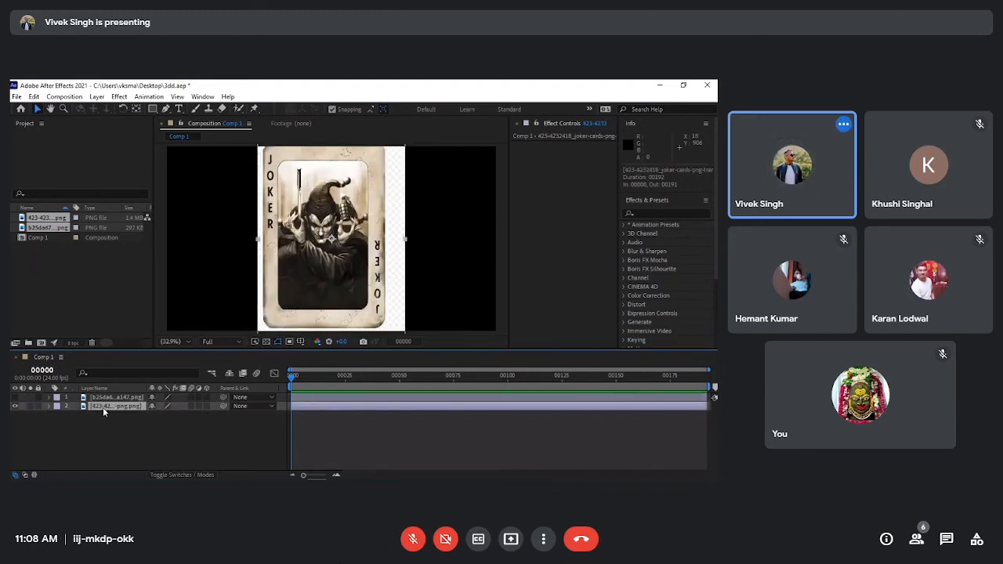
Nudge the dark joker card straight down in the composition to a Y position of about 564 px.
key("comma")
key("comma")
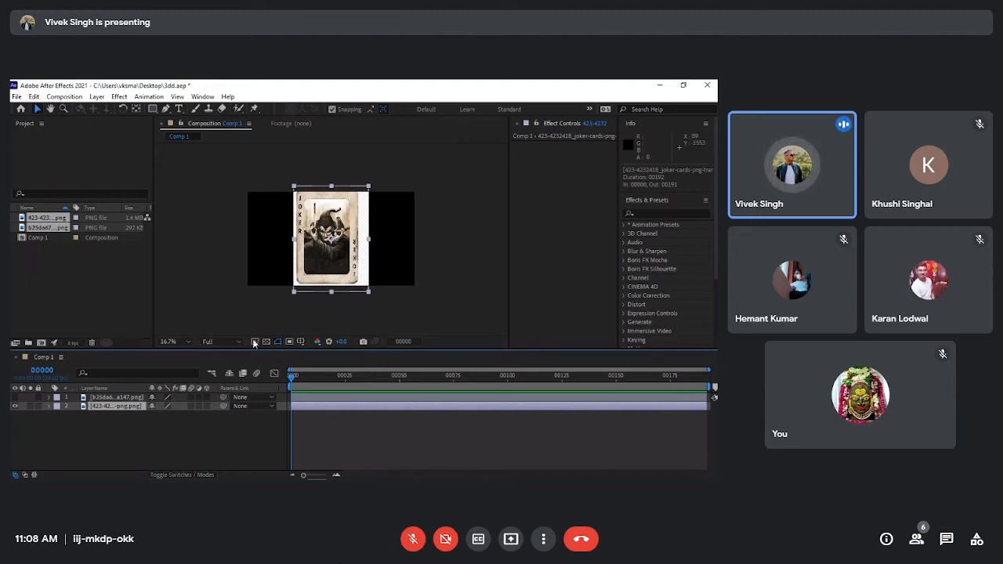
key("Down")
key("Down")
key("Down")
key("Down")
key("Down")
key("Down")
key("Down")
key("Down")
key("Down")
key("Down")
key("Down")
key("Down")
key("Down")
key("Down")
key("Down")
key("Down")
key("Down")
key("Down")
key("Down")
key("Down")
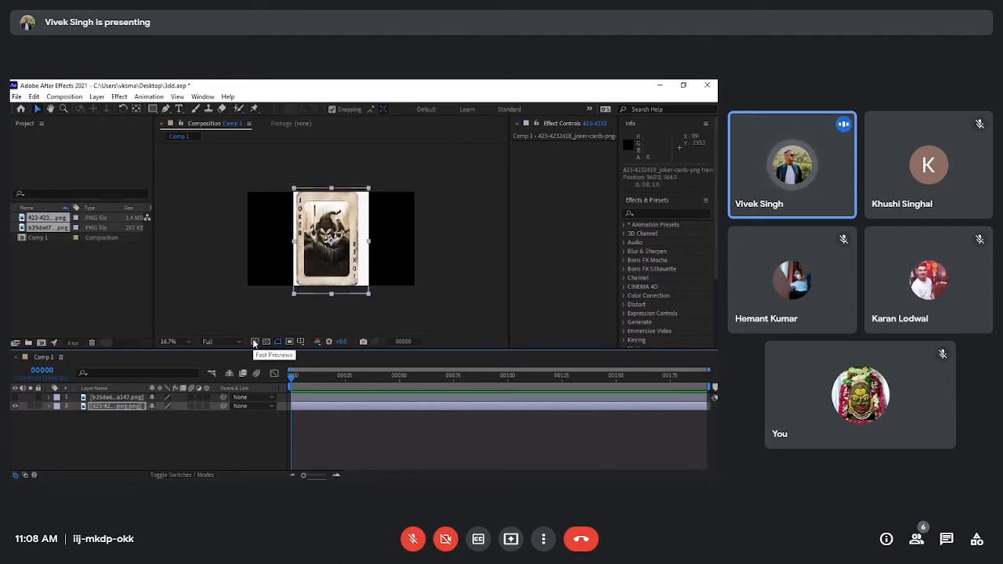
Scale the dark joker card layer to 90%.
key("s")
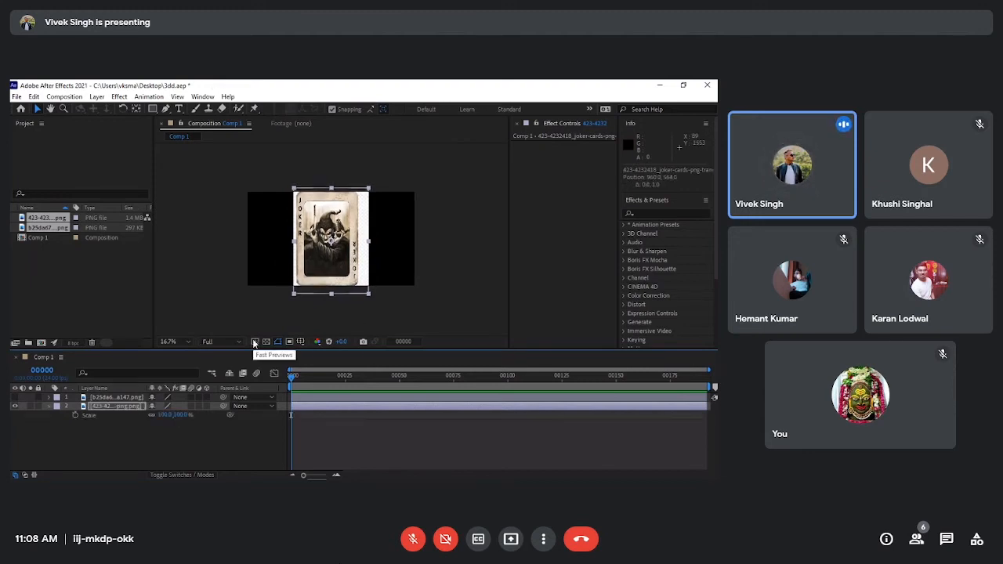
left_click(180, 415)
type("90")
key("Return")
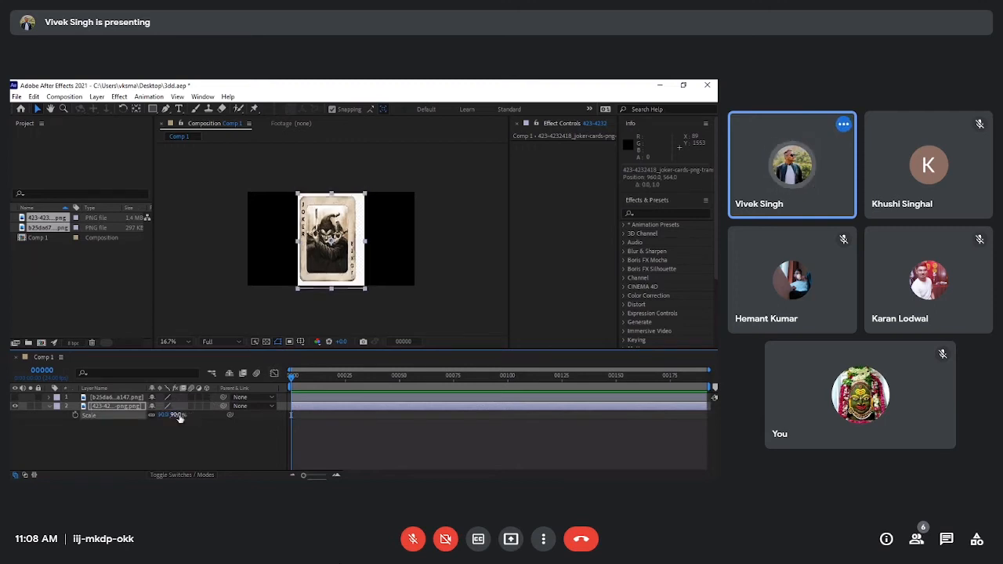
left_click(150, 450)
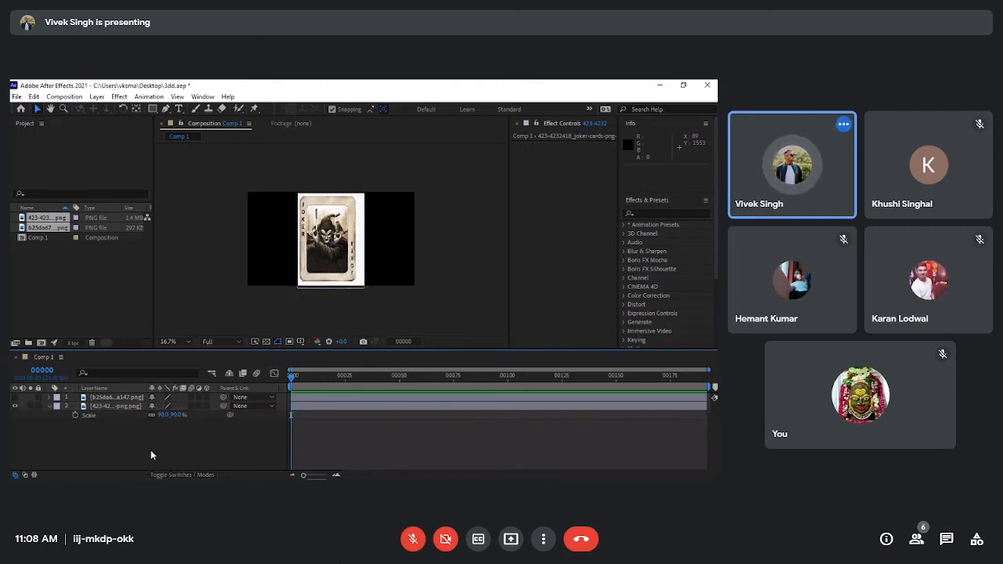
Mask the dark joker card with a rounded rectangle about 700 by 1067 px along its outer edge, cropping away the white background.
left_click(154, 111)
left_click(195, 120)
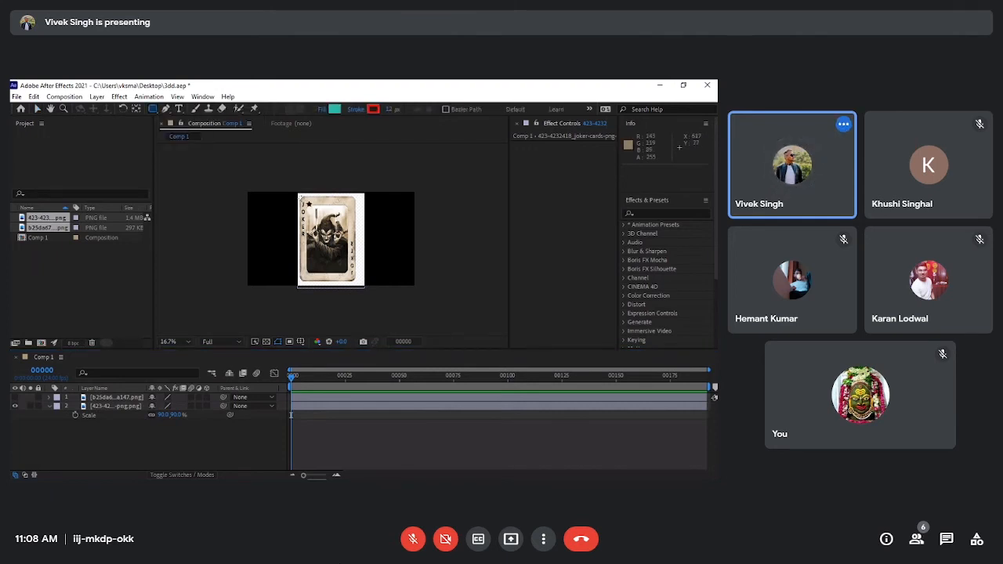
left_click_drag(298, 198, 345, 267)
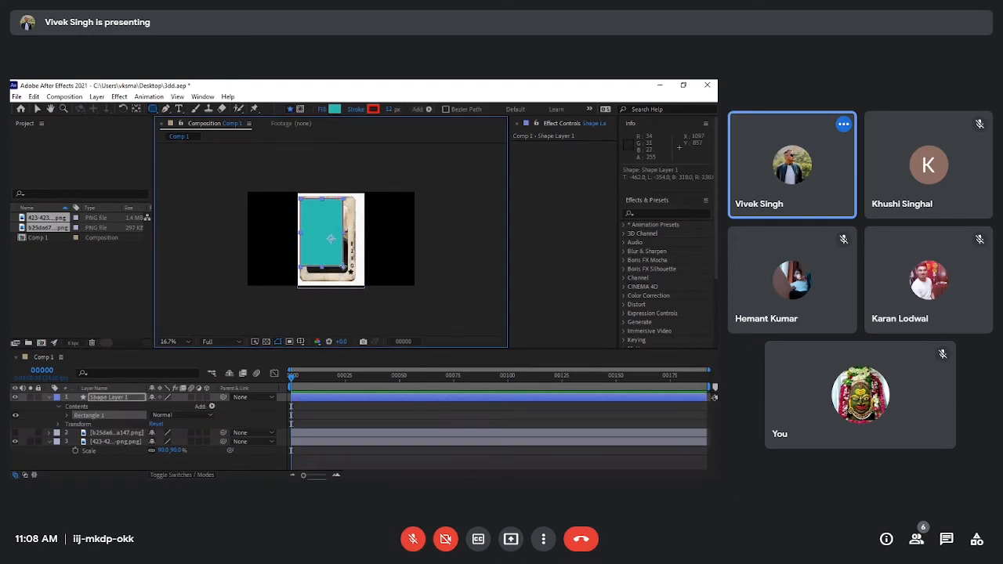
key("ctrl+z")
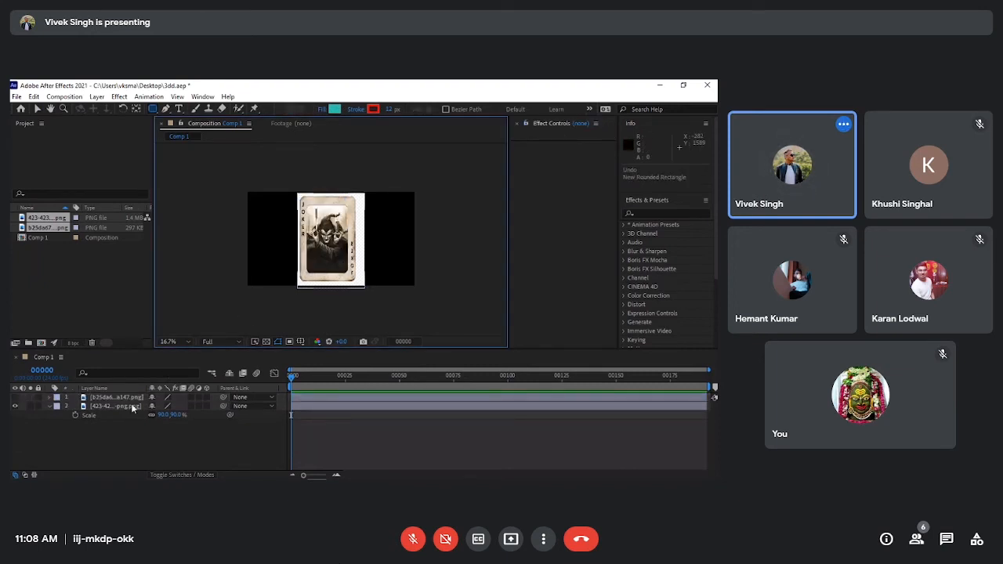
left_click(133, 407)
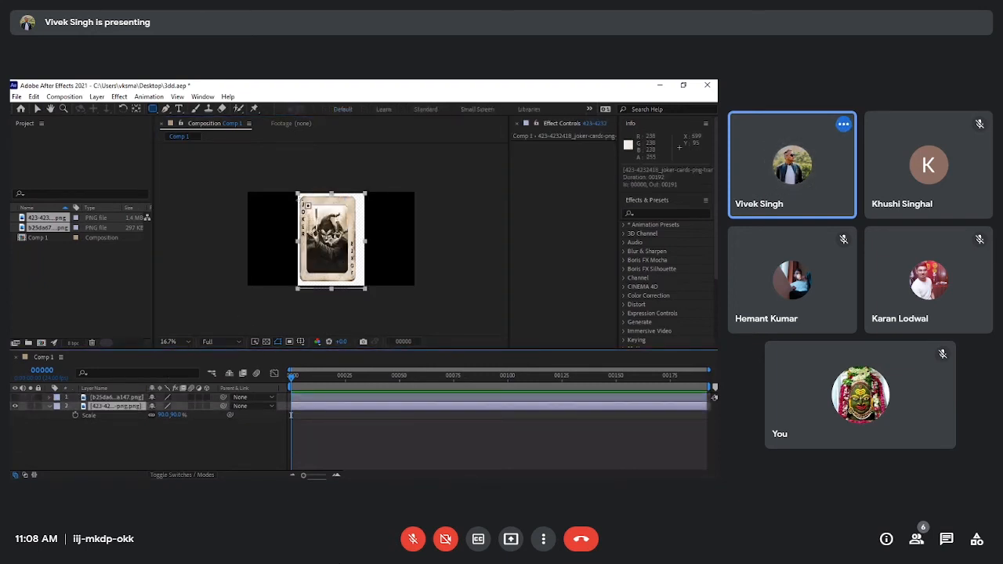
left_click_drag(299, 195, 354, 281)
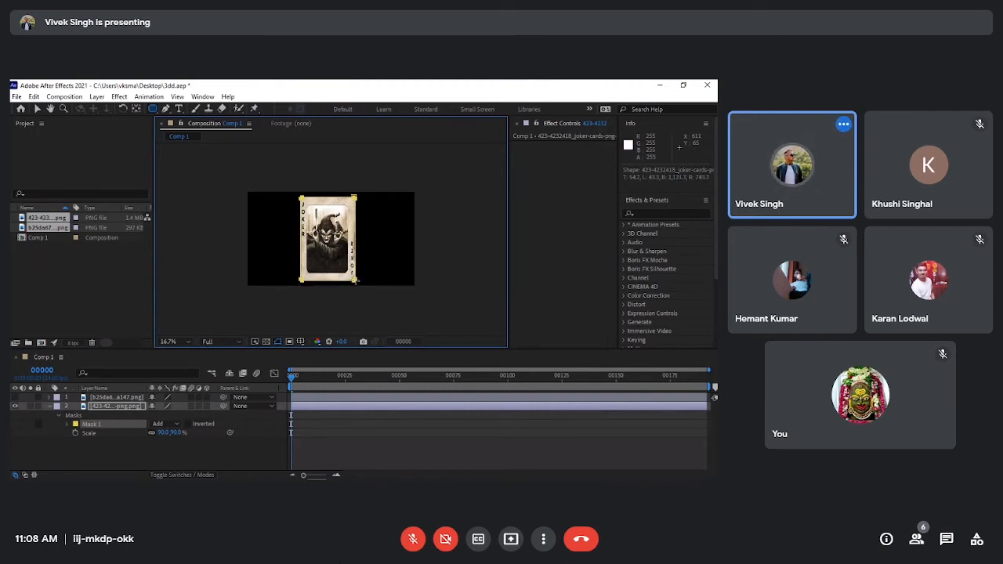
left_click(100, 451)
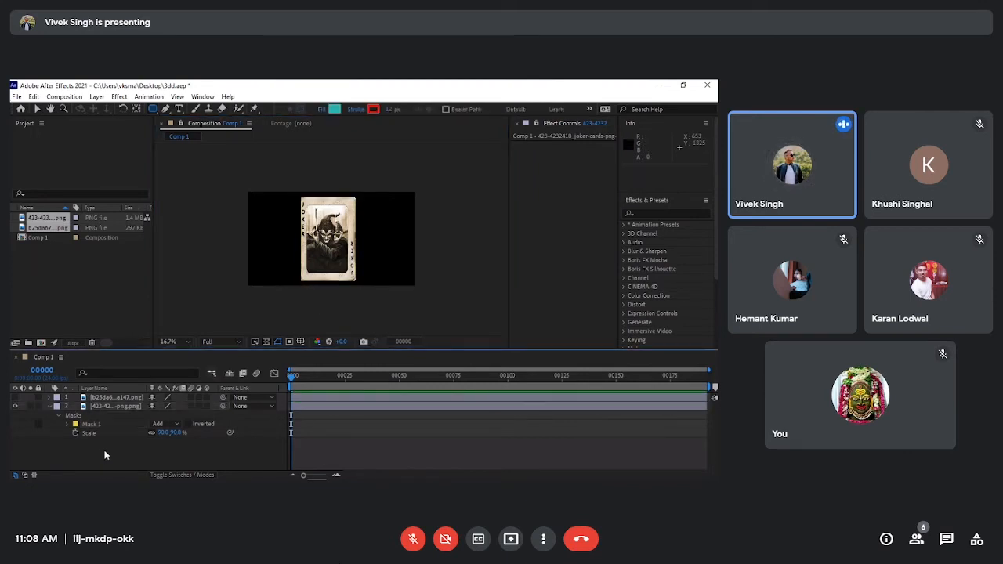
Center the dark joker card's anchor point on the masked card with the Pan Behind tool and collapse its layer properties.
left_click(50, 405)
left_click(110, 407)
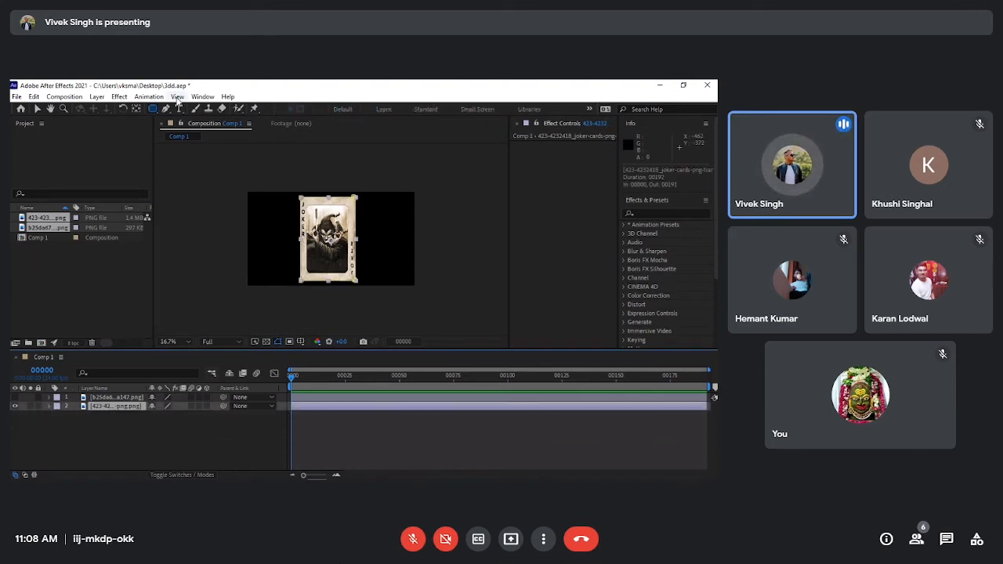
left_click(136, 108)
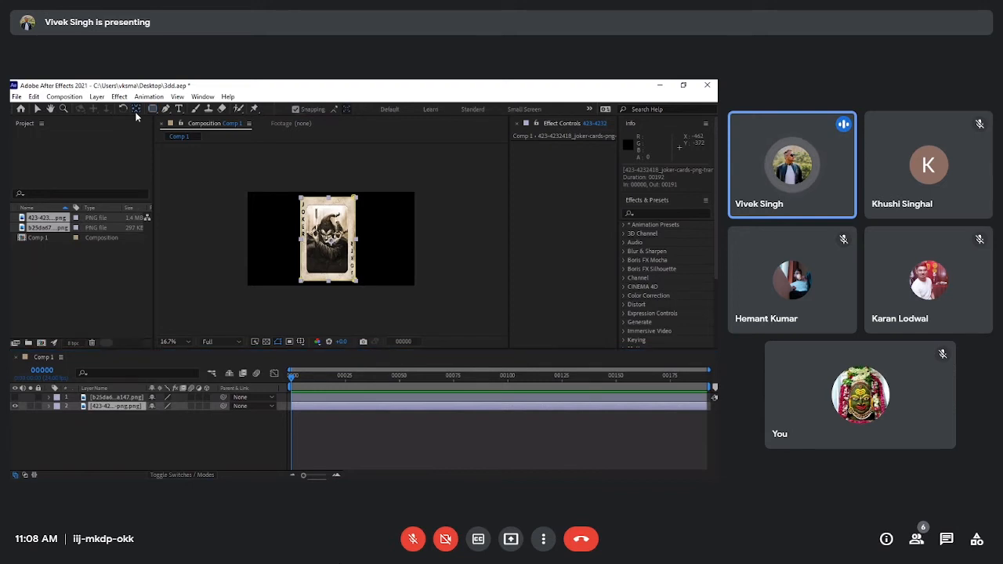
Show the white joker card again and scale it to 134% to roughly match the dark card's size.
left_click(114, 398)
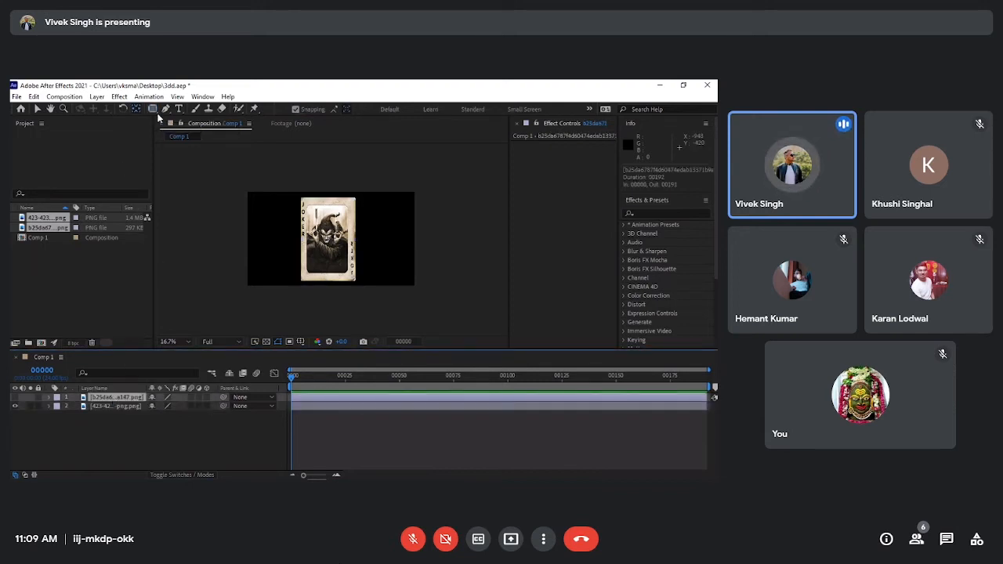
left_click(14, 398)
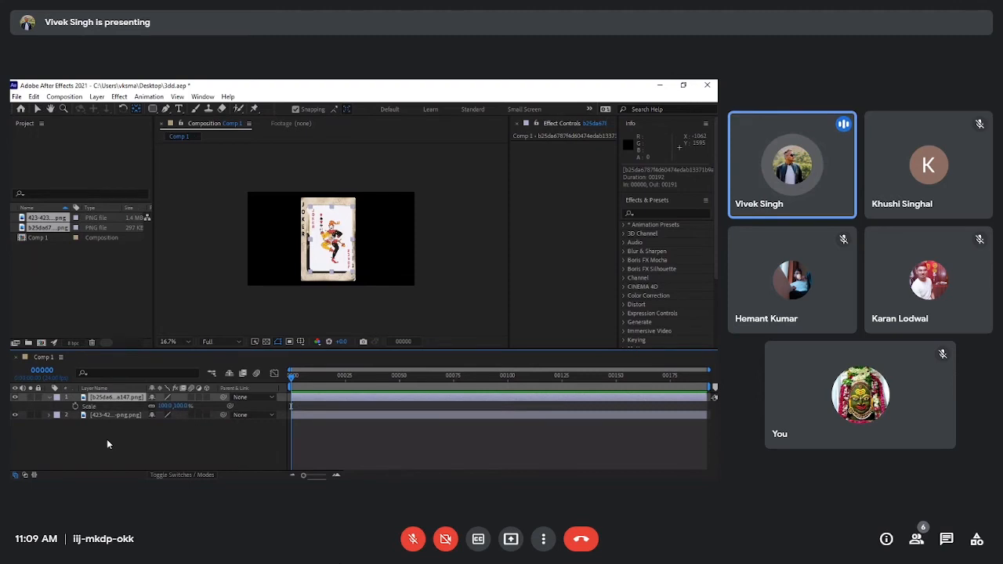
left_click_drag(181, 406, 194, 407)
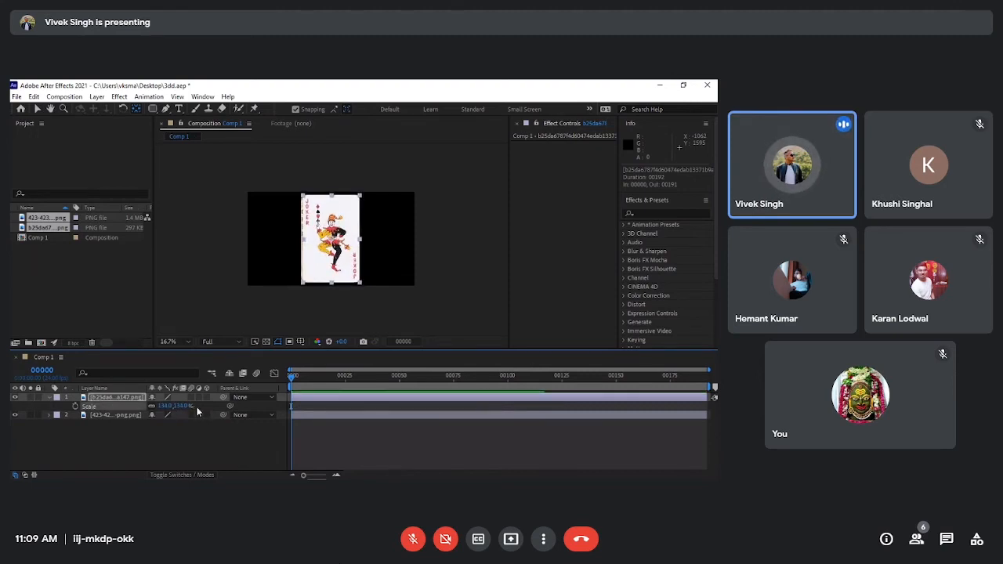
left_click(147, 437)
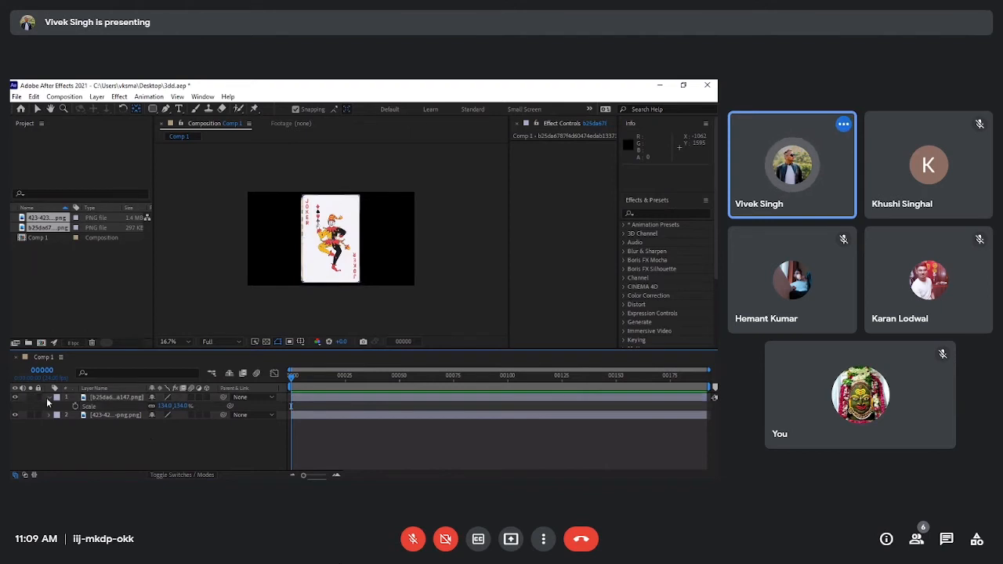
left_click(50, 398)
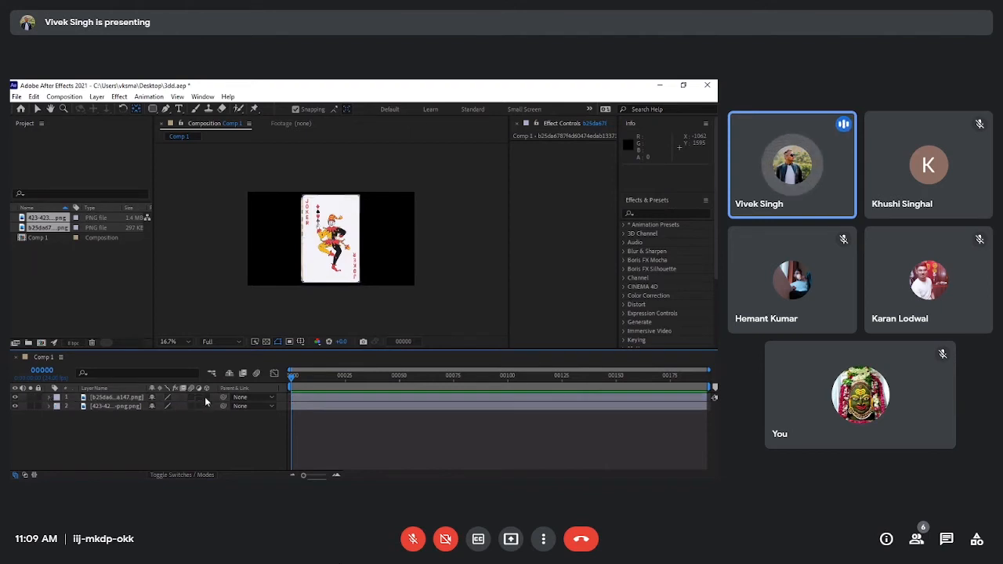
Make both card layers 3D and set the composition viewer to the 2 Views layout.
left_click_drag(206, 398, 206, 406)
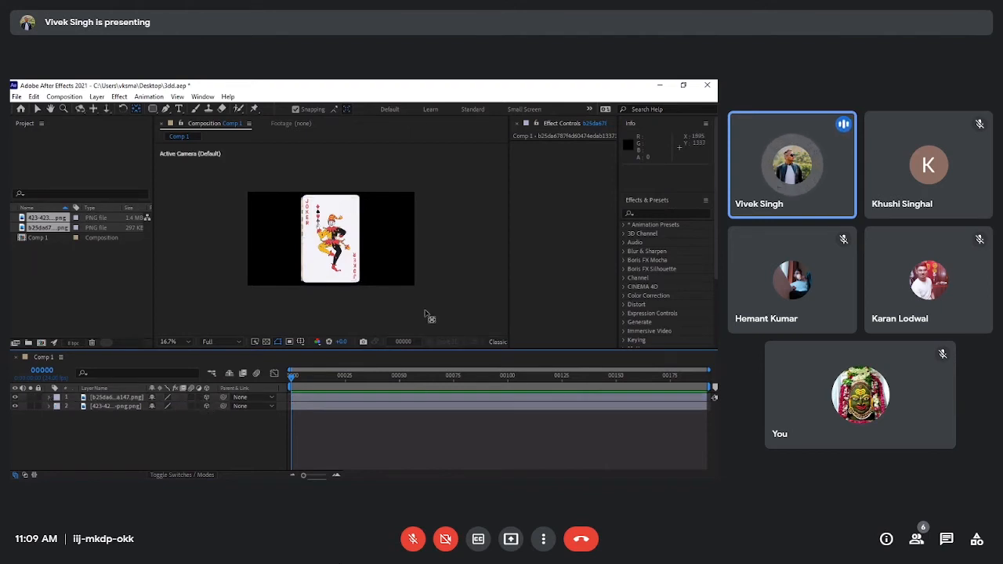
left_click(37, 109)
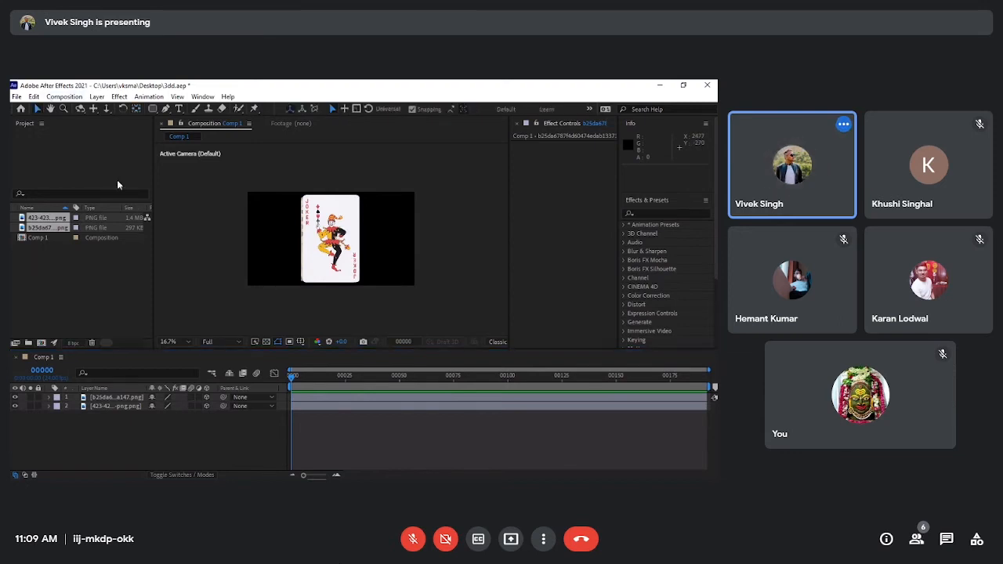
right_click(348, 224)
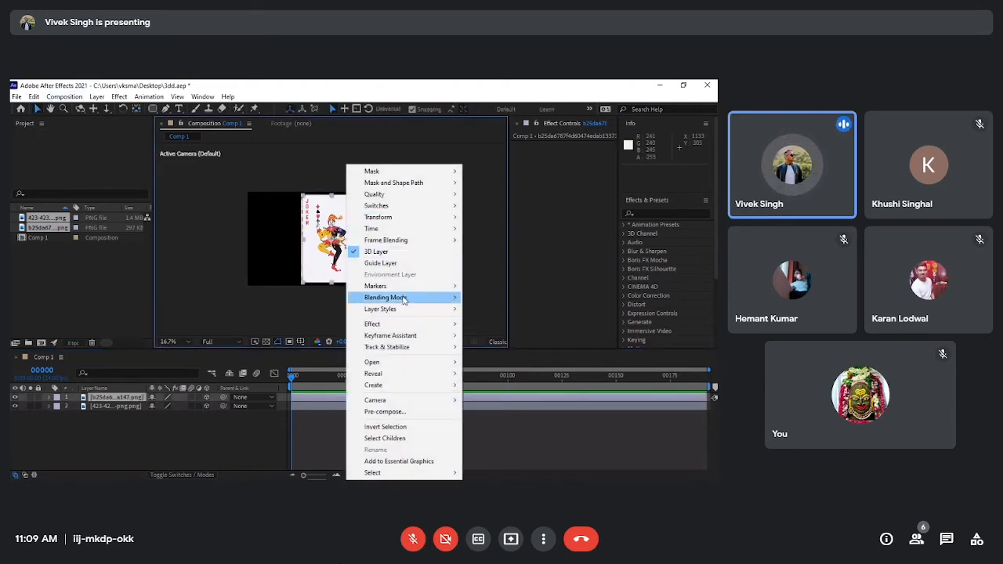
left_click(325, 314)
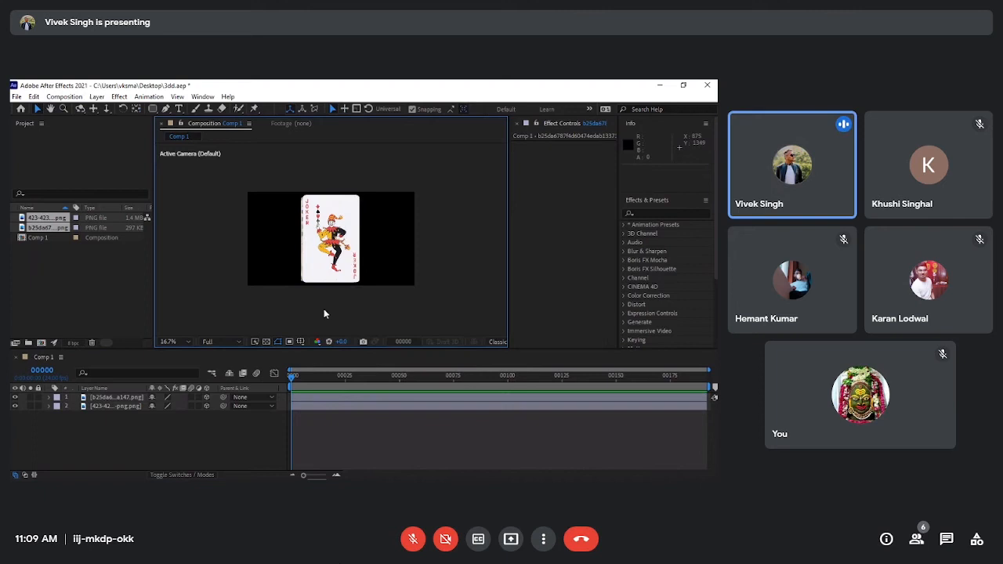
right_click(272, 211)
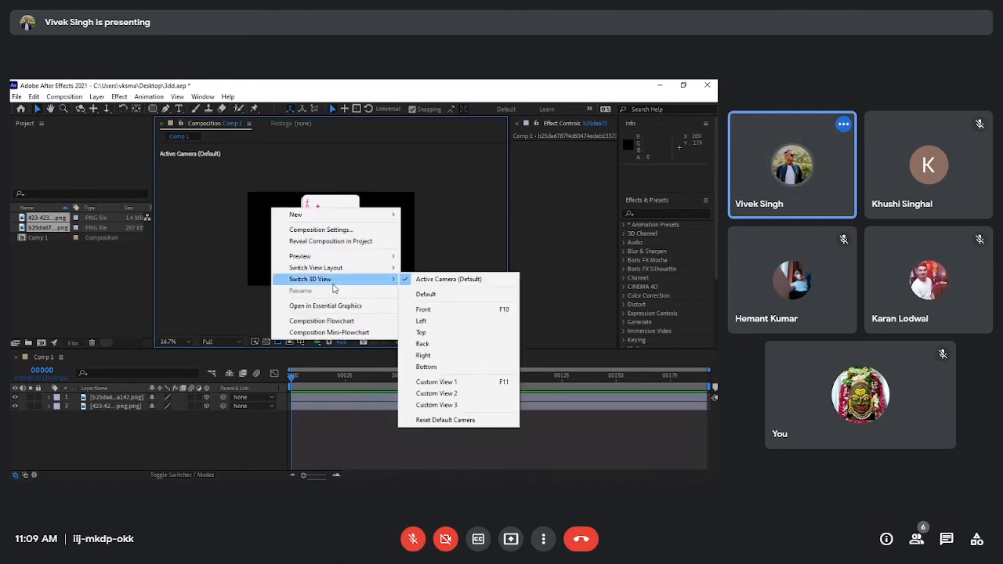
mouse_move(347, 268)
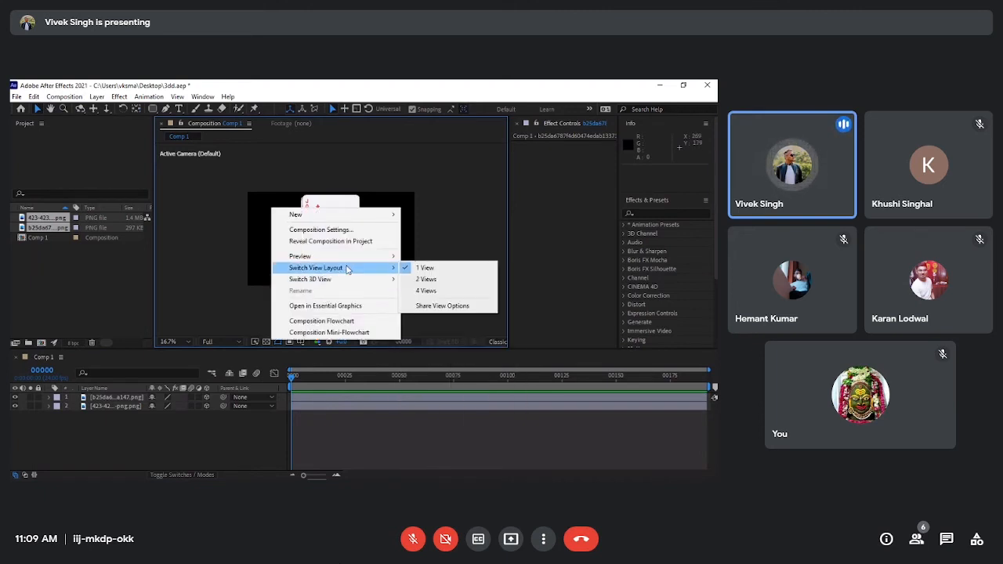
left_click(472, 282)
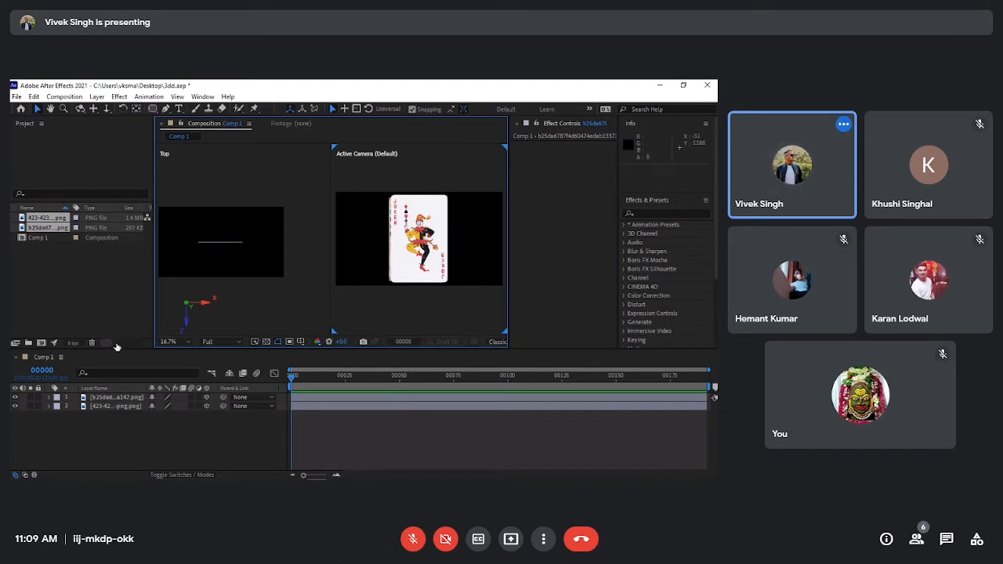
Move the dark joker card back along its Z axis in the Top view to a depth of about 392.
left_click(95, 406)
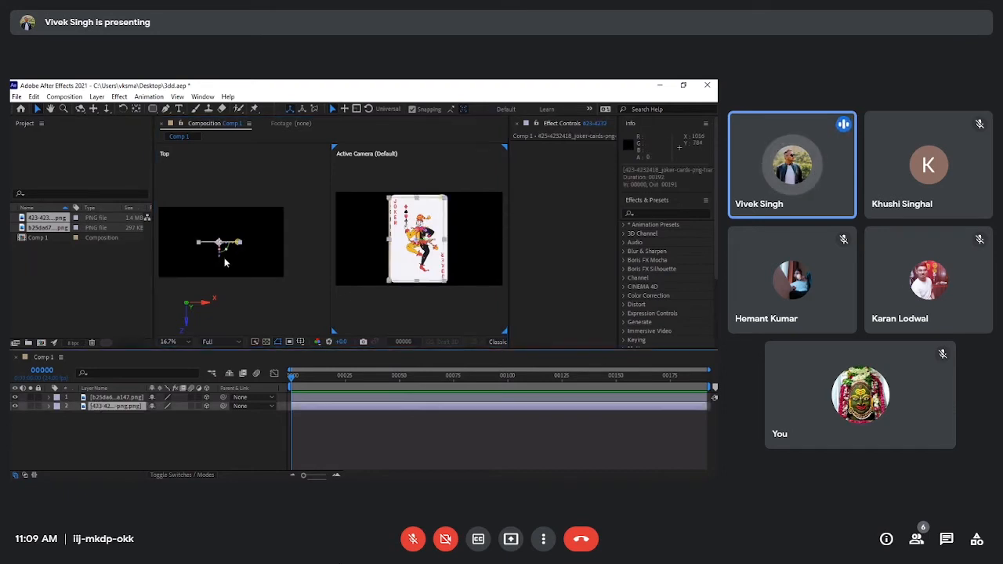
left_click_drag(224, 248, 226, 238)
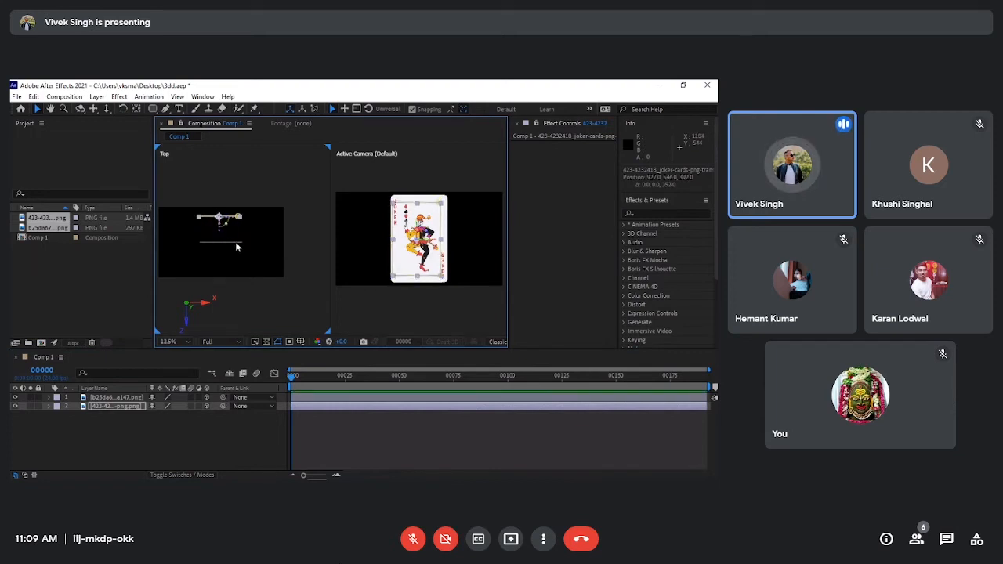
left_click(205, 272)
Offset the cards in the Top view, moving the white joker card to about X 600, Z 64 and the dark one to about X 1071, Z 944.
left_click(239, 241)
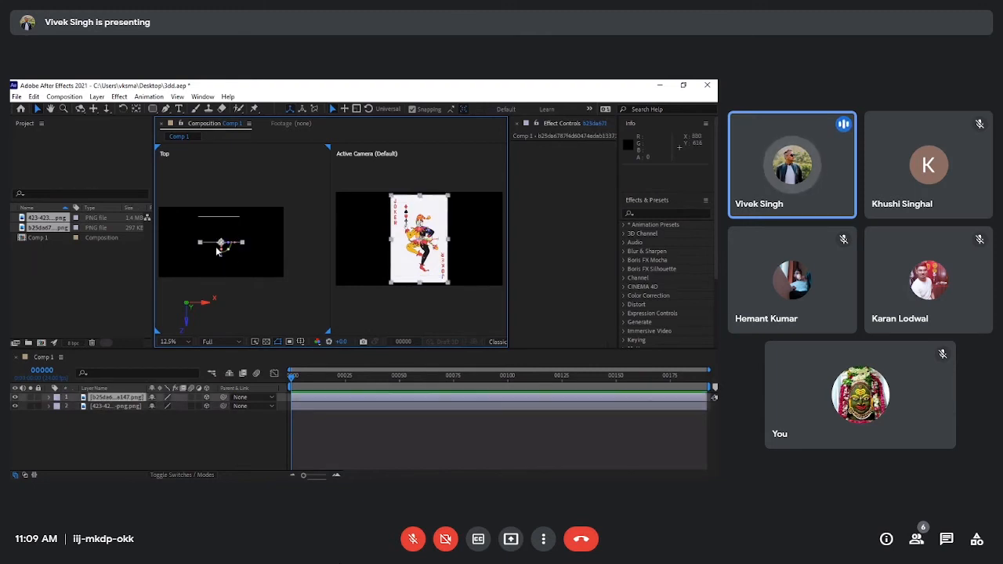
left_click_drag(230, 247, 201, 251)
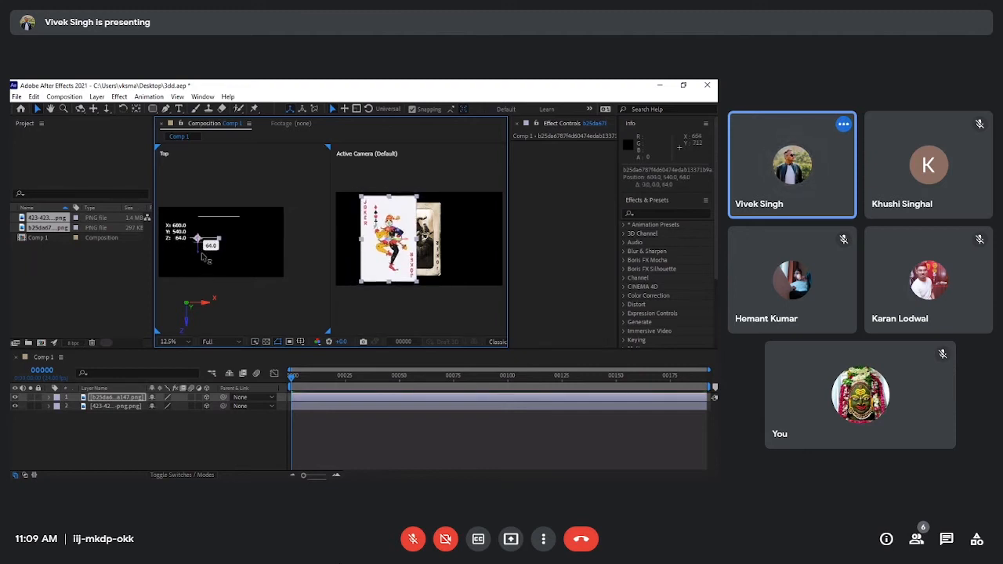
left_click(213, 220)
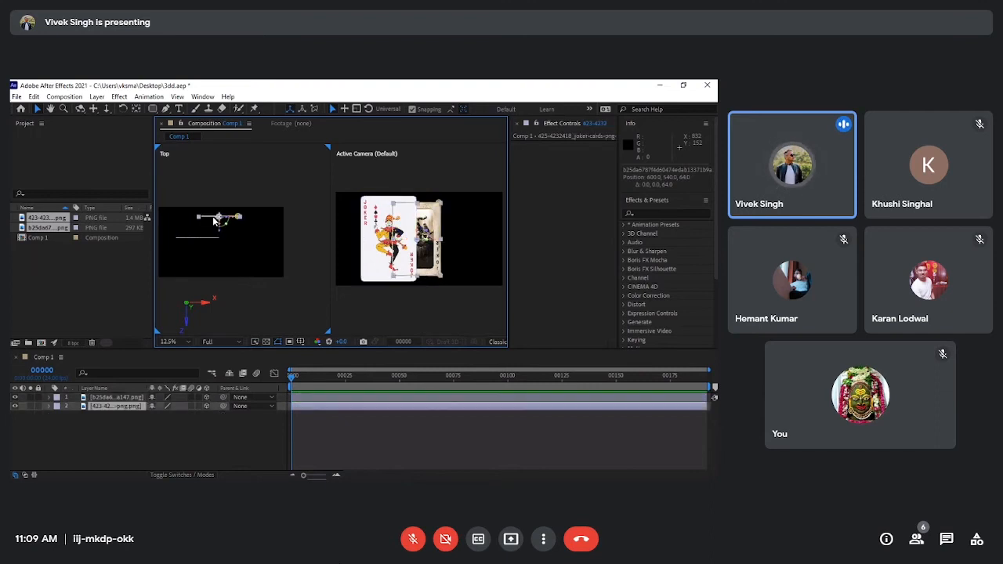
left_click_drag(224, 235, 244, 183)
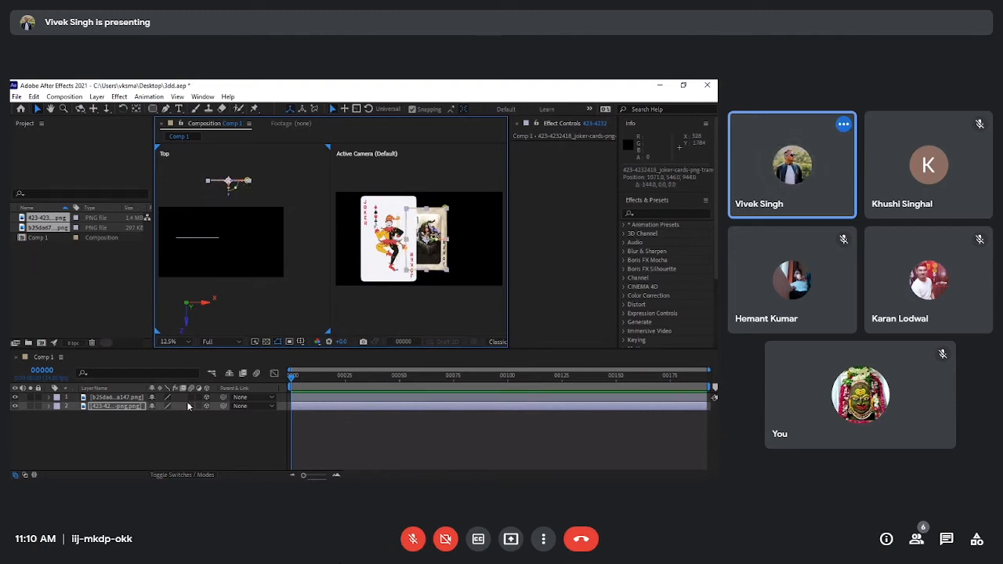
Create a gray solid layer with the default composition-size settings and place it beneath both card layers.
left_click(177, 426)
right_click(148, 430)
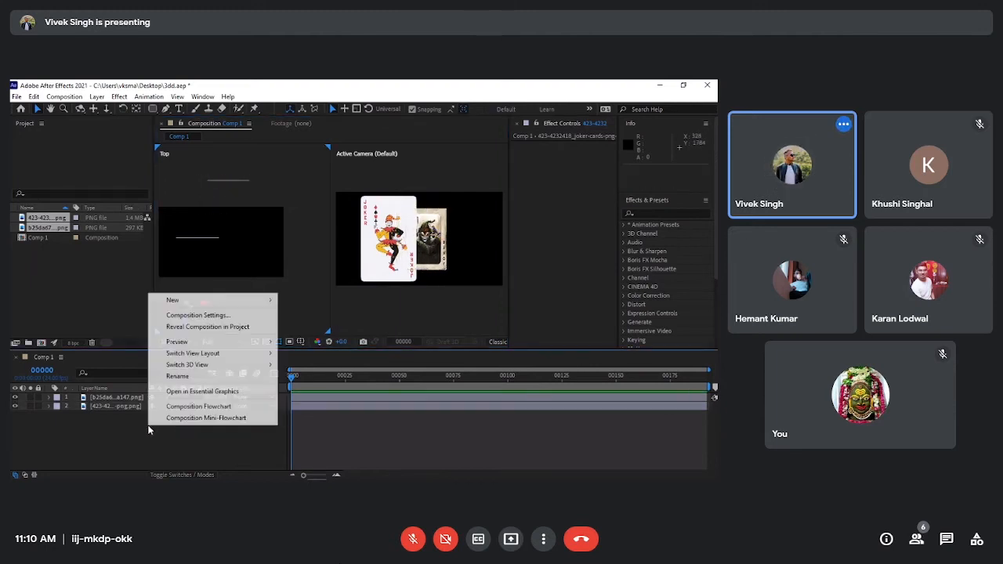
mouse_move(216, 300)
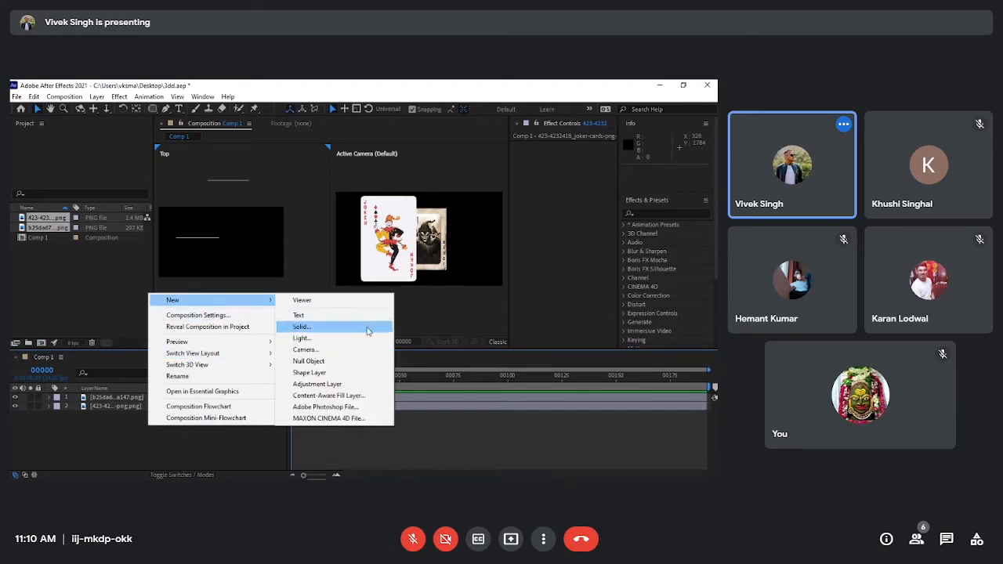
left_click(367, 328)
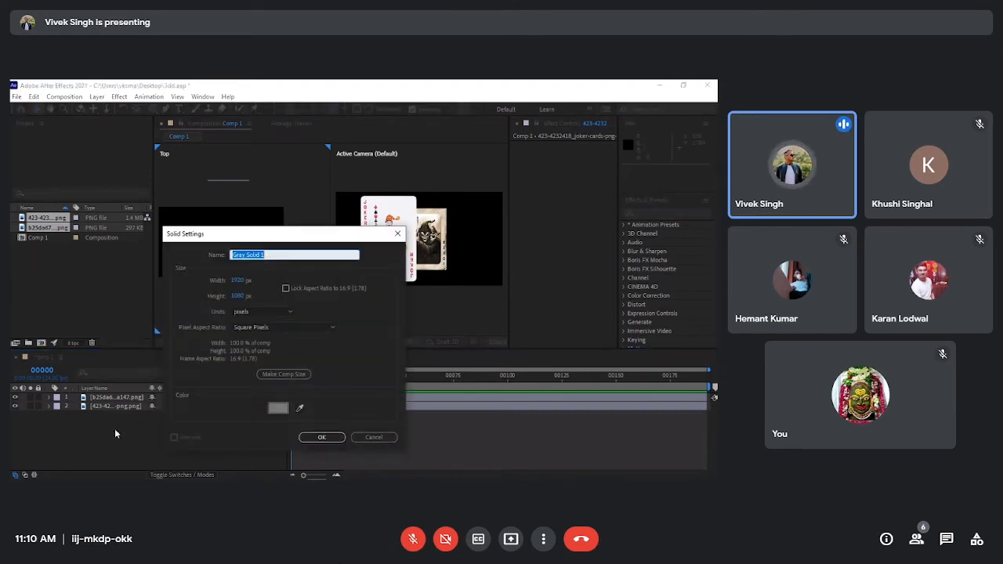
left_click(317, 438)
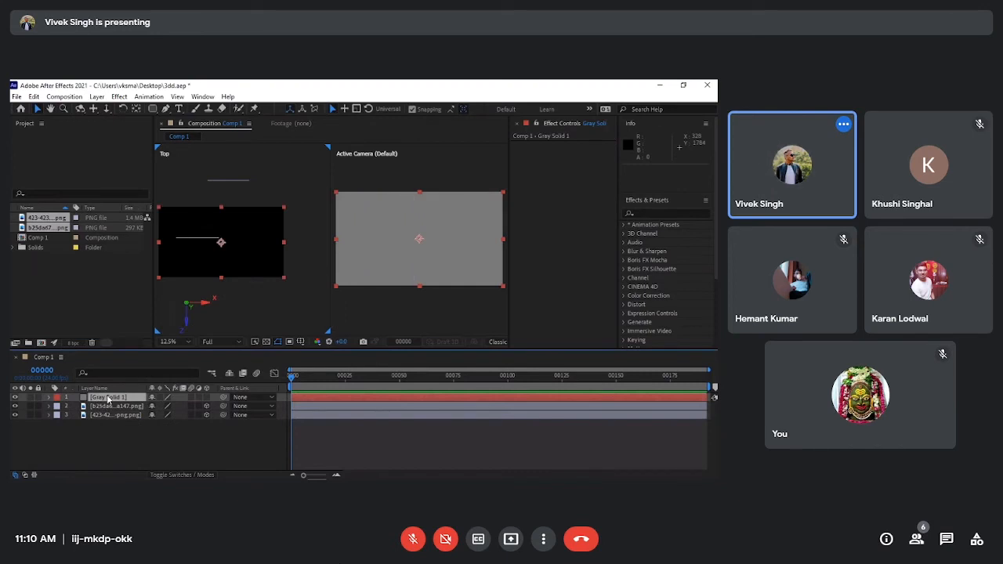
left_click_drag(108, 398, 108, 437)
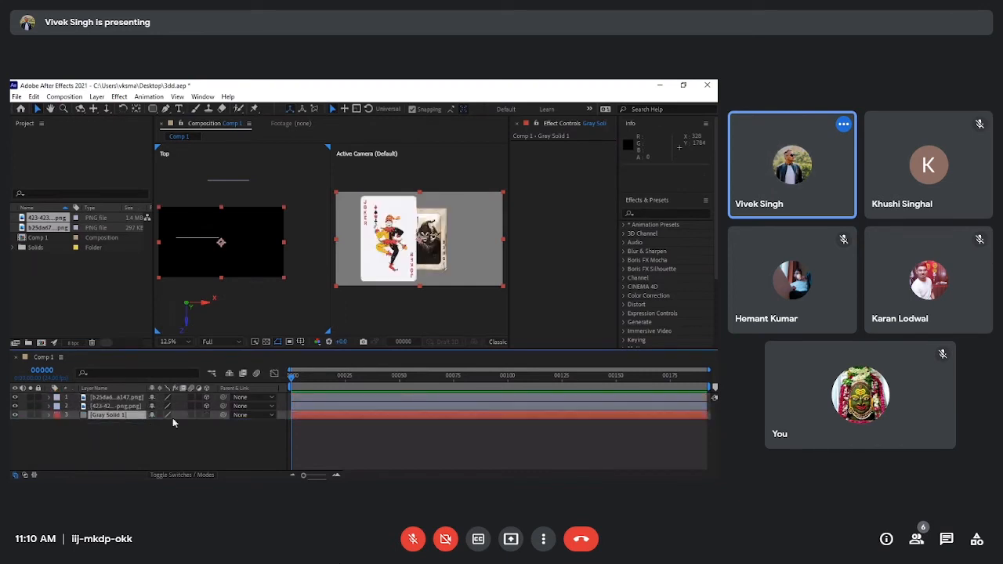
Make the gray solid 3D, set its X Rotation to 90°, and lower it to about Y 1014 as a floor.
left_click(206, 416)
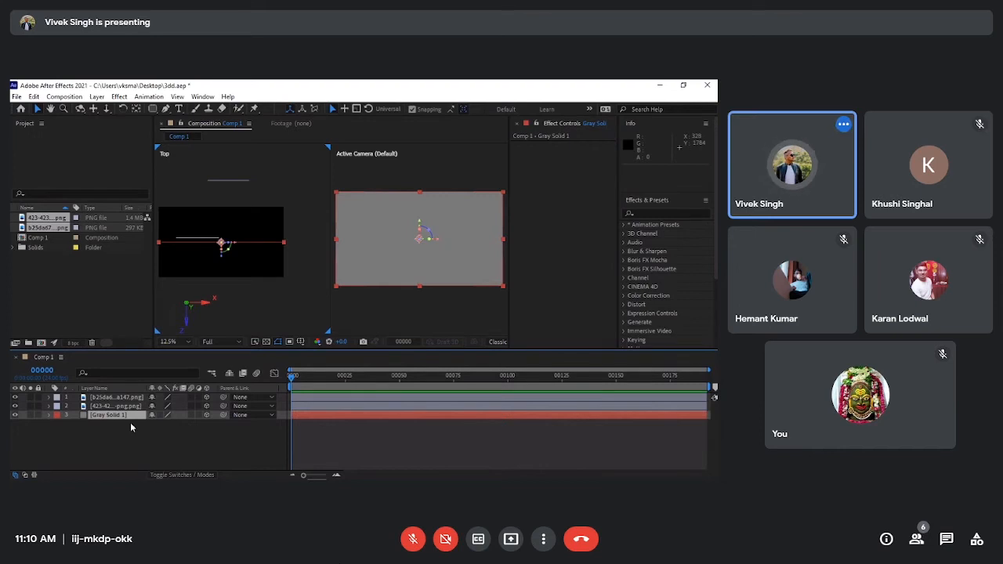
key("r")
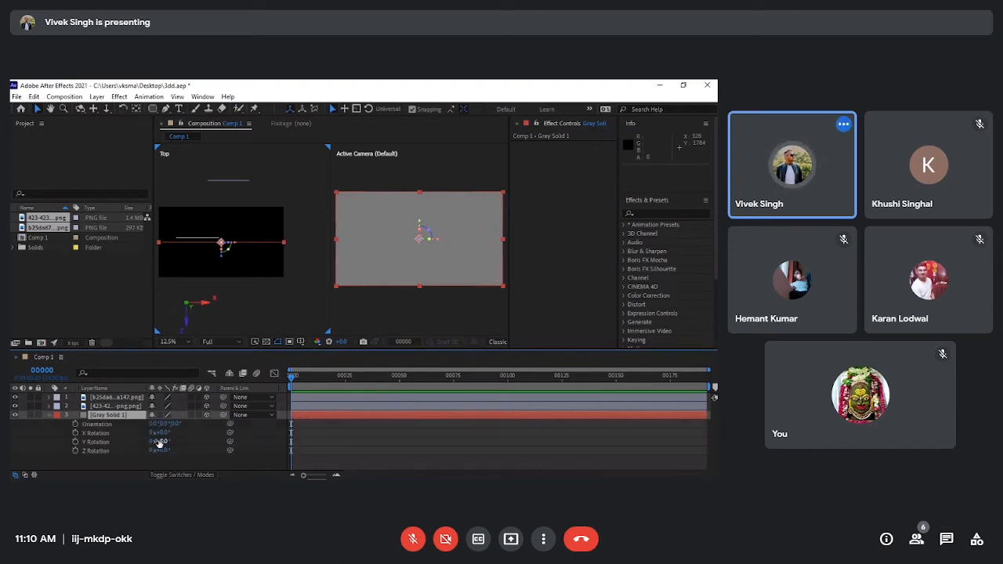
left_click(162, 433)
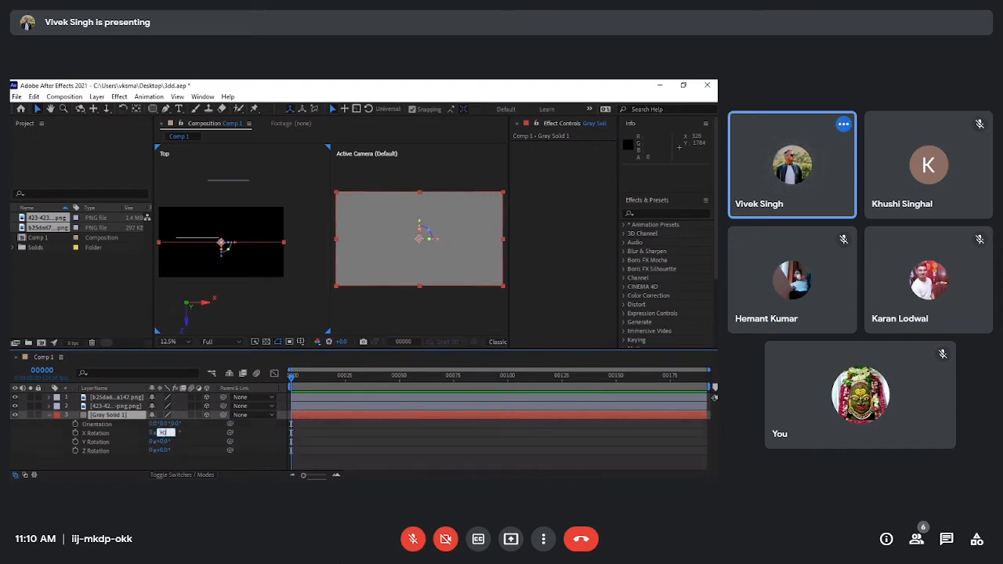
type("90")
key("Return")
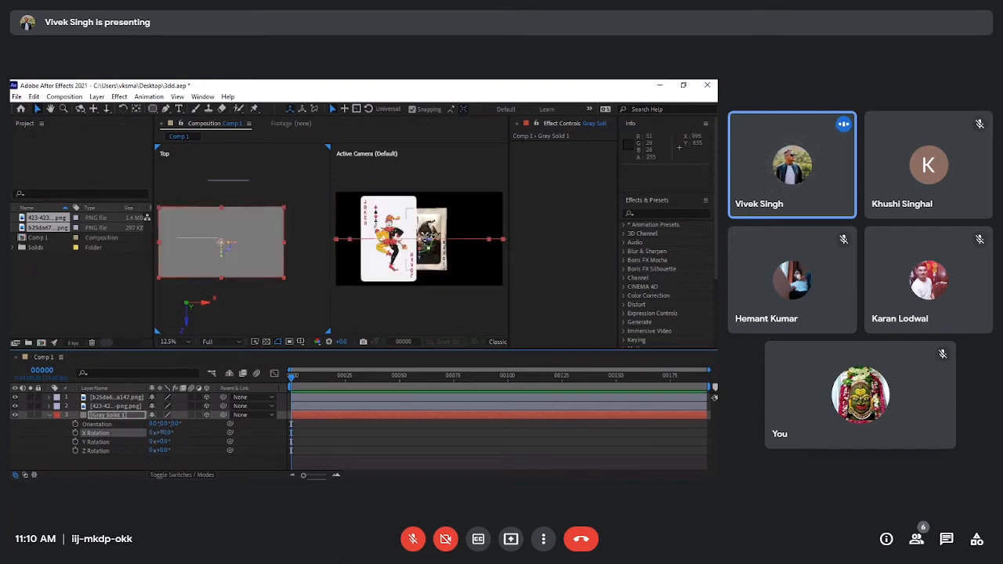
left_click_drag(420, 258, 418, 304)
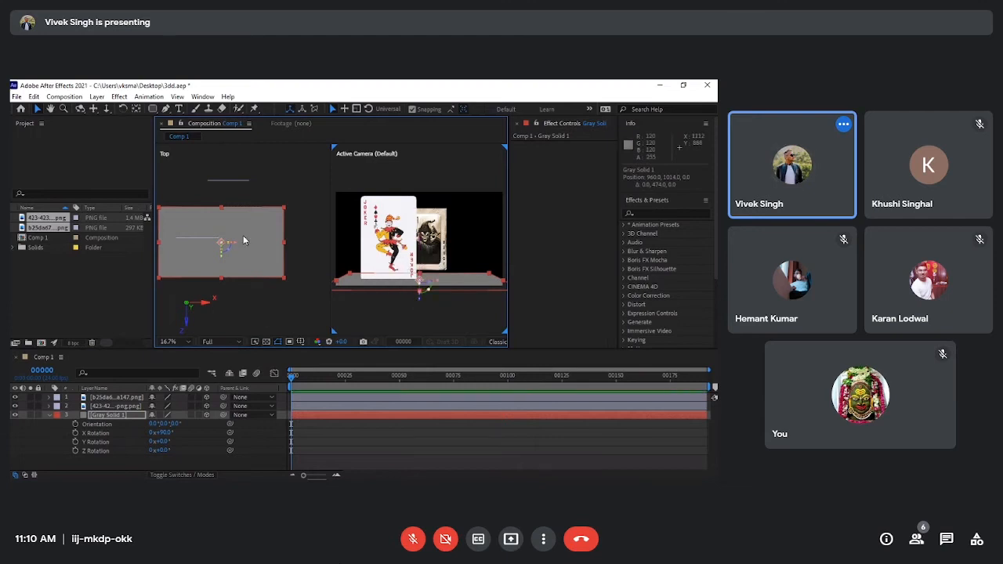
Lower the dark joker card toward the gray floor, to about Y 606.
left_click(446, 226)
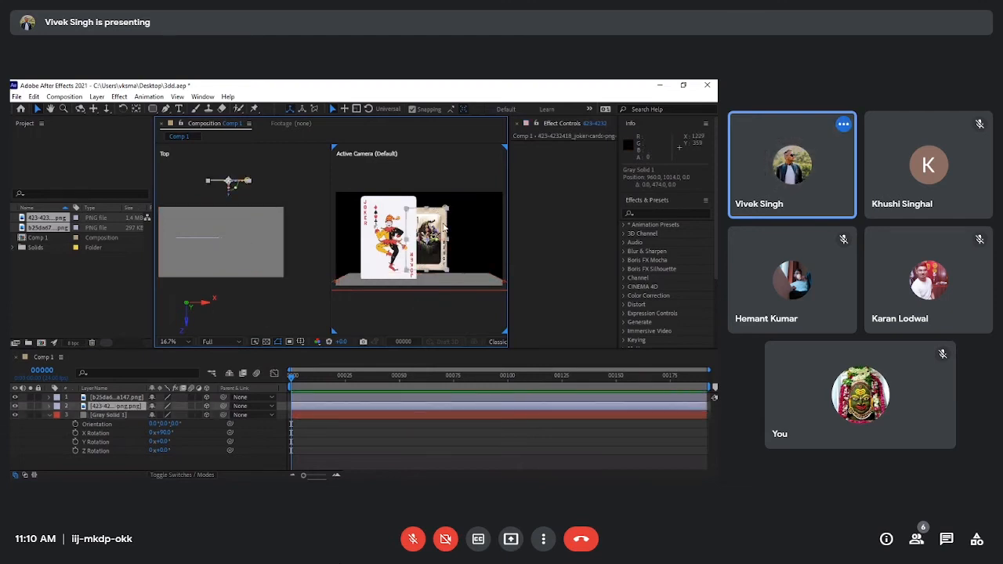
left_click(238, 203)
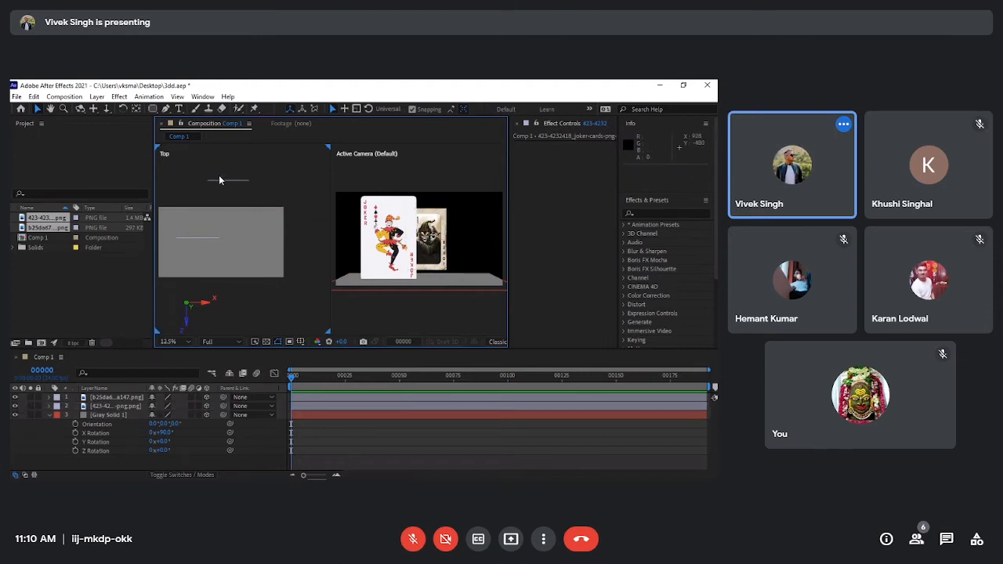
left_click(222, 179)
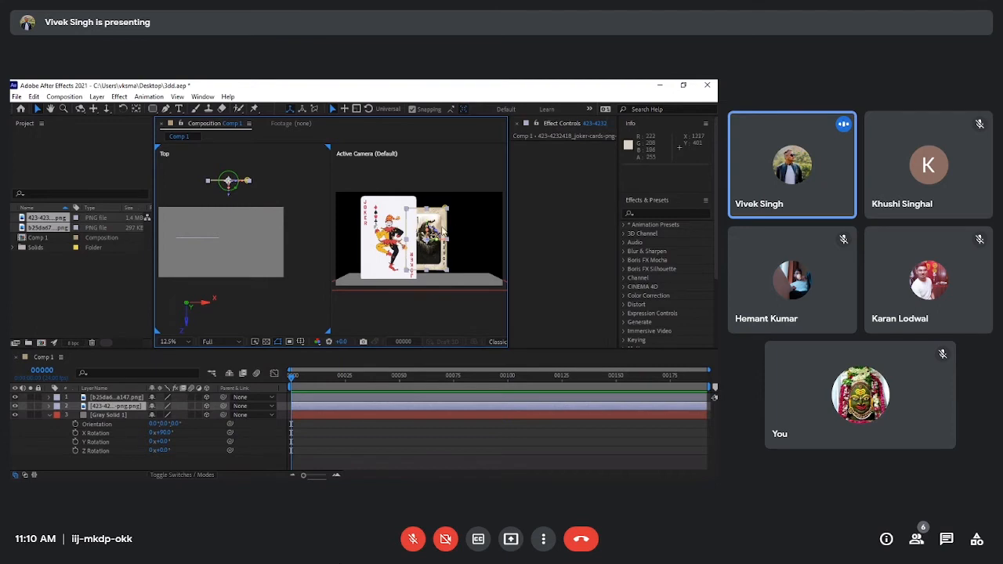
left_click(443, 232)
key("Down")
key("Down")
key("Down")
key("Down")
key("Down")
key("Down")
key("Down")
key("Down")
key("Down")
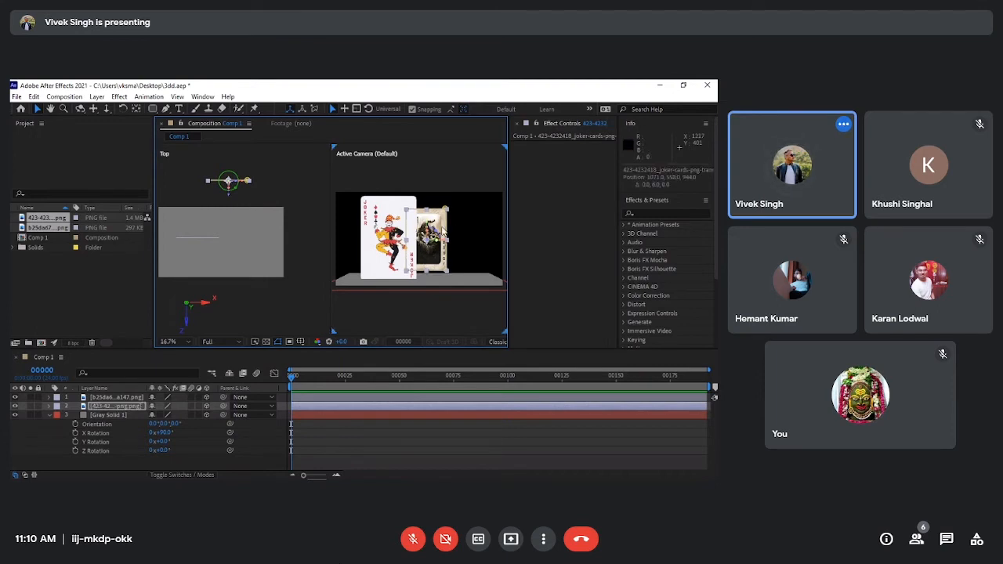
key("Down")
key("Down")
key("Down")
key("Down")
key("Down")
key("Down")
key("Down")
key("Down")
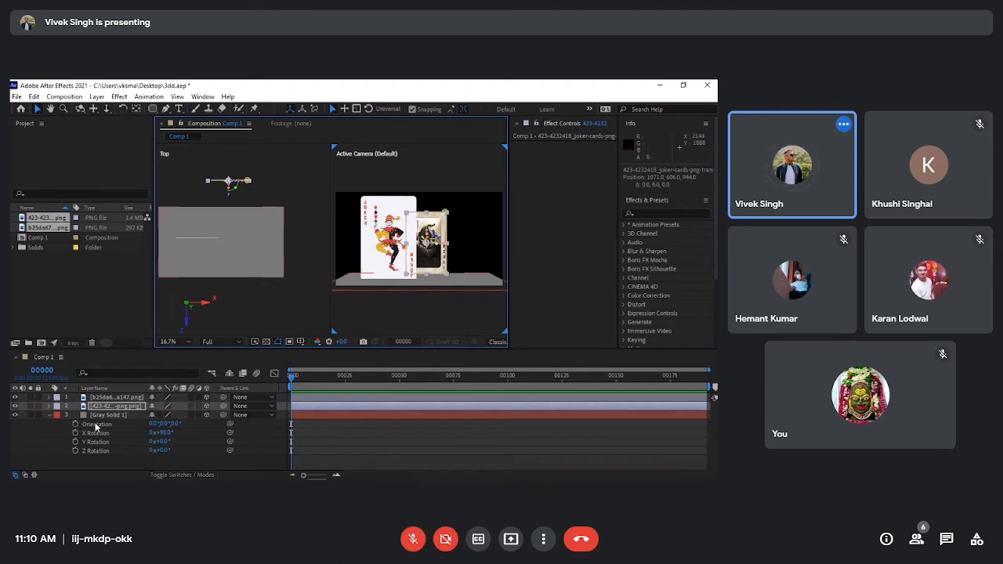
Scale the gray solid floor up uniformly to about 494%.
left_click(102, 416)
key("s")
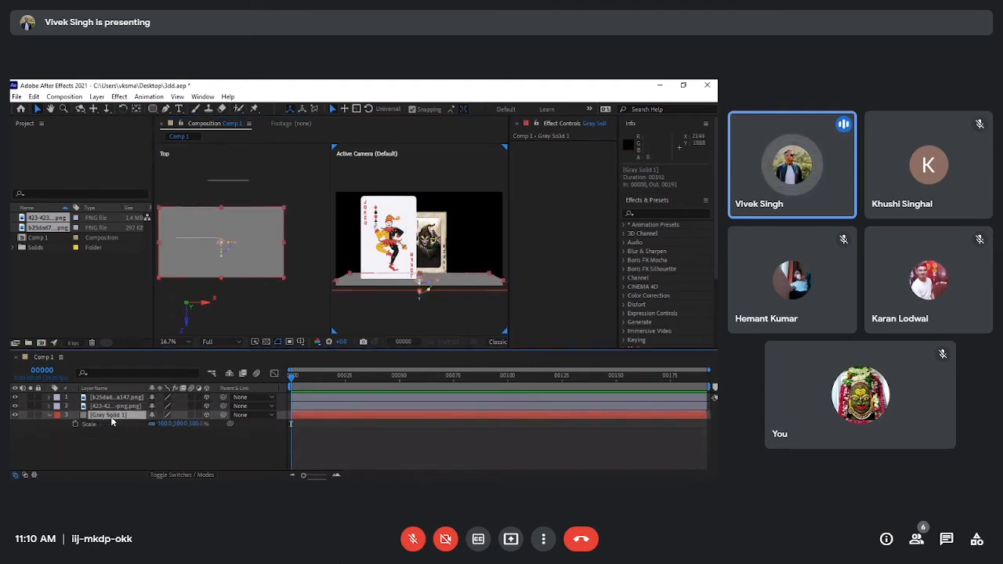
left_click_drag(180, 428, 406, 446)
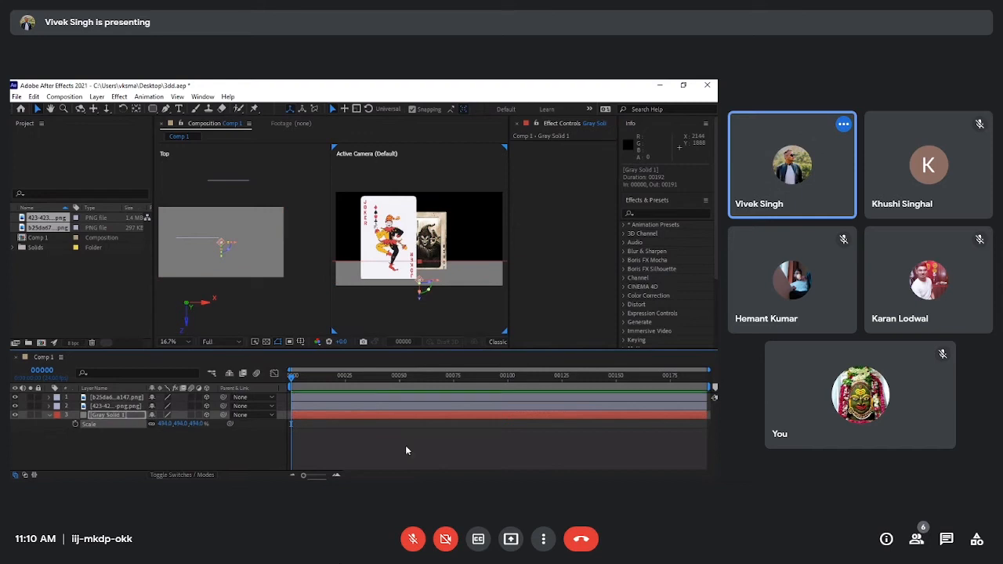
left_click(220, 441)
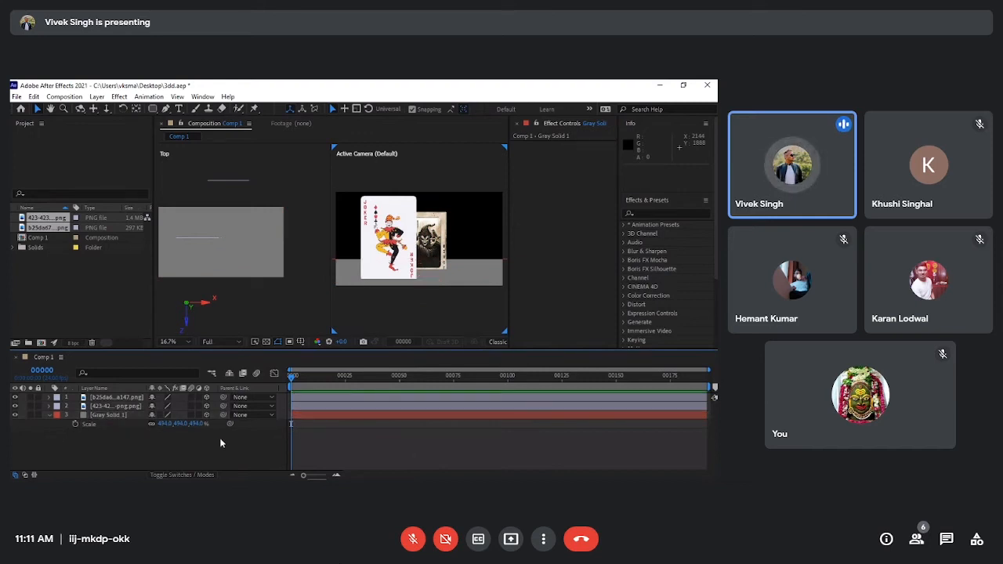
Raise the white joker card above the floor to about Y 504.
left_click(108, 399)
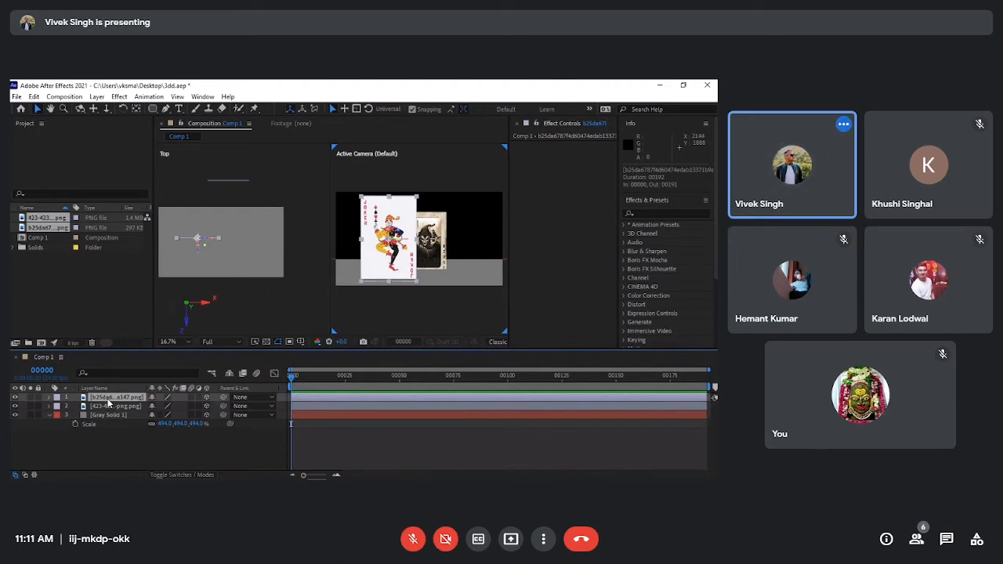
key("Up")
key("Up")
key("shift+Up")
key("shift+Up")
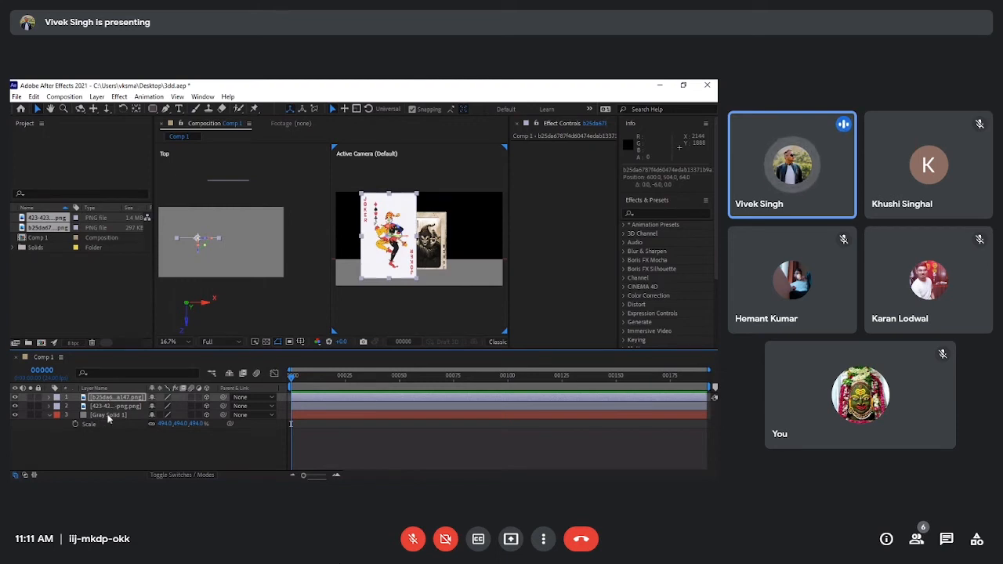
Raise the dark joker card above the enlarged floor to about Y 474.
left_click(116, 407)
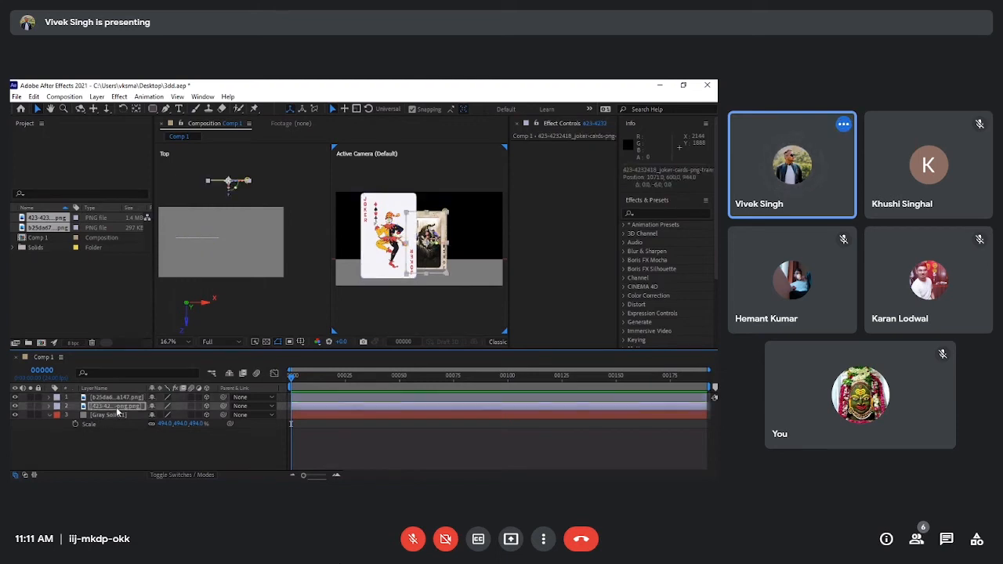
key("Up")
key("Up")
key("Up")
key("Up")
key("Up")
key("Up")
key("Up")
key("Up")
key("Up")
key("Up")
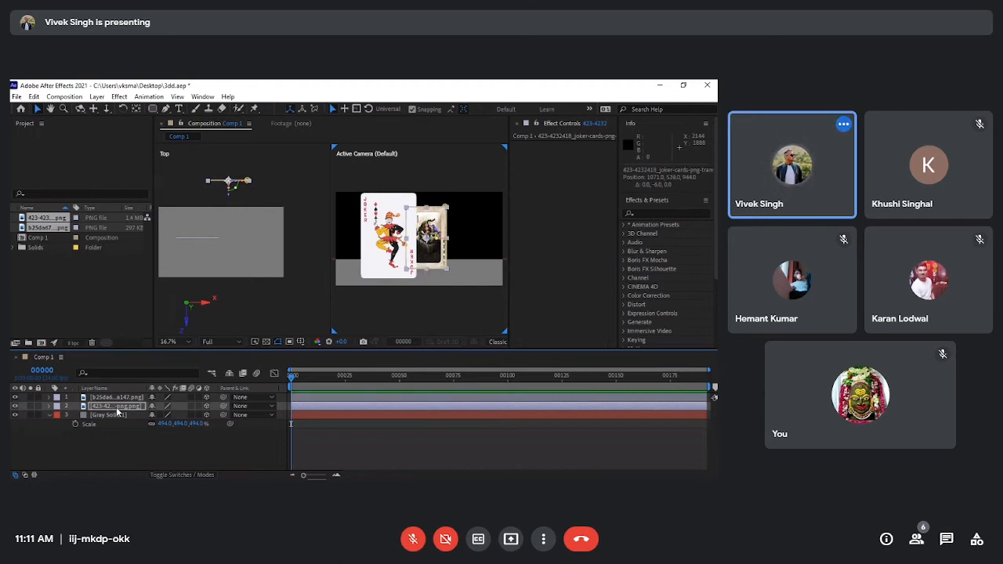
key("Up")
key("Up")
key("Up")
key("Up")
key("Up")
key("Up")
key("Up")
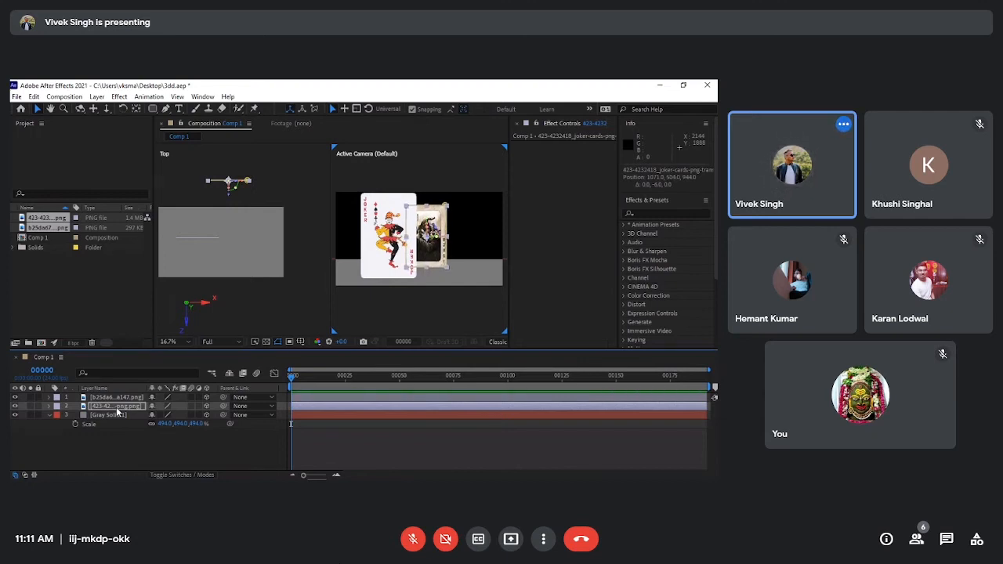
key("Up")
key("Up")
key("Up")
key("Up")
key("Up")
key("Up")
key("Up")
key("Up")
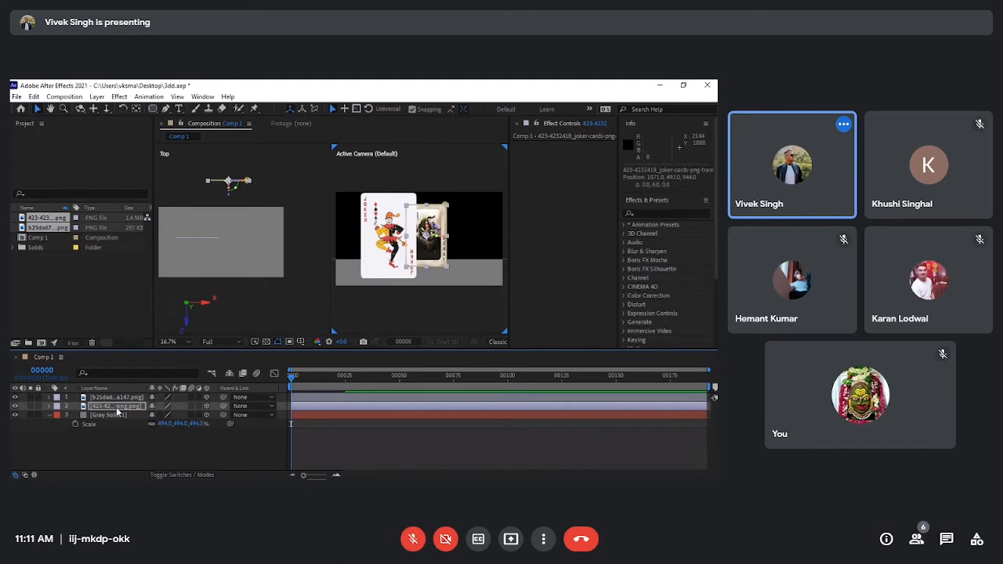
key("Up")
key("Up")
key("Up")
key("Up")
key("Up")
key("Up")
key("Up")
key("Up")
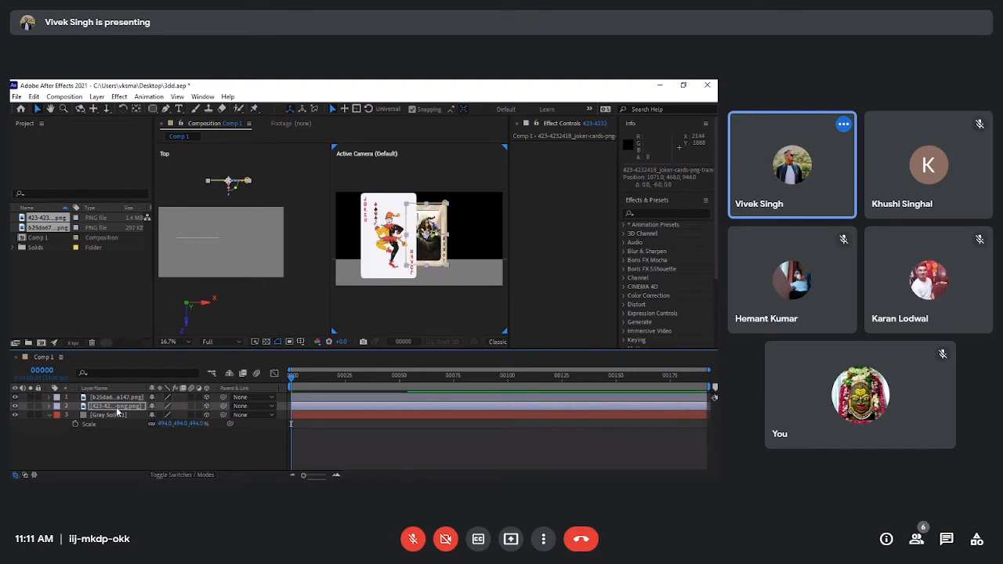
key("Down")
key("Down")
key("Down")
key("Down")
key("Down")
key("Down")
key("Down")
key("Down")
key("Down")
key("Down")
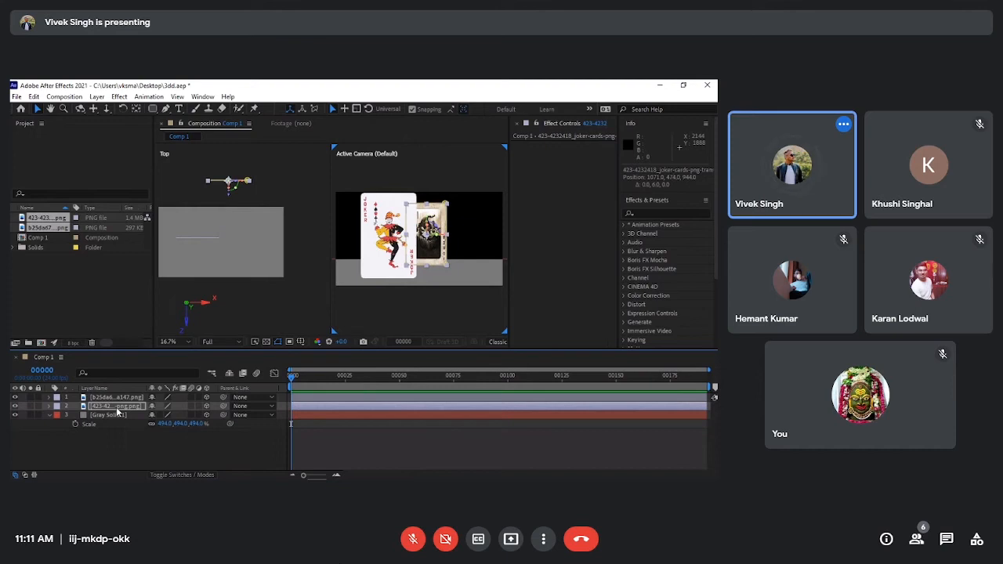
Add a two-node camera named Camera 1 with the Custom preset and depth of field enabled.
left_click(99, 442)
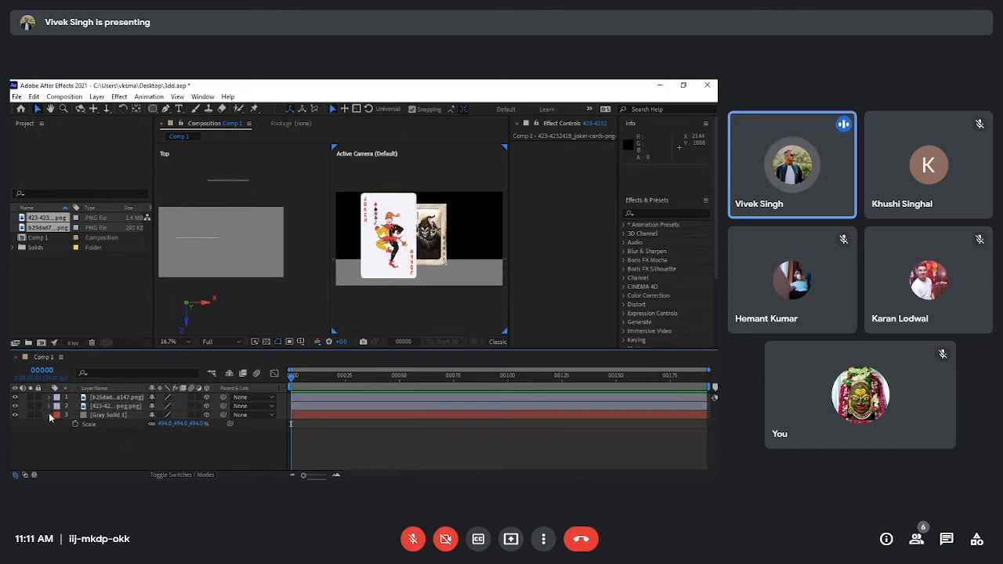
right_click(87, 439)
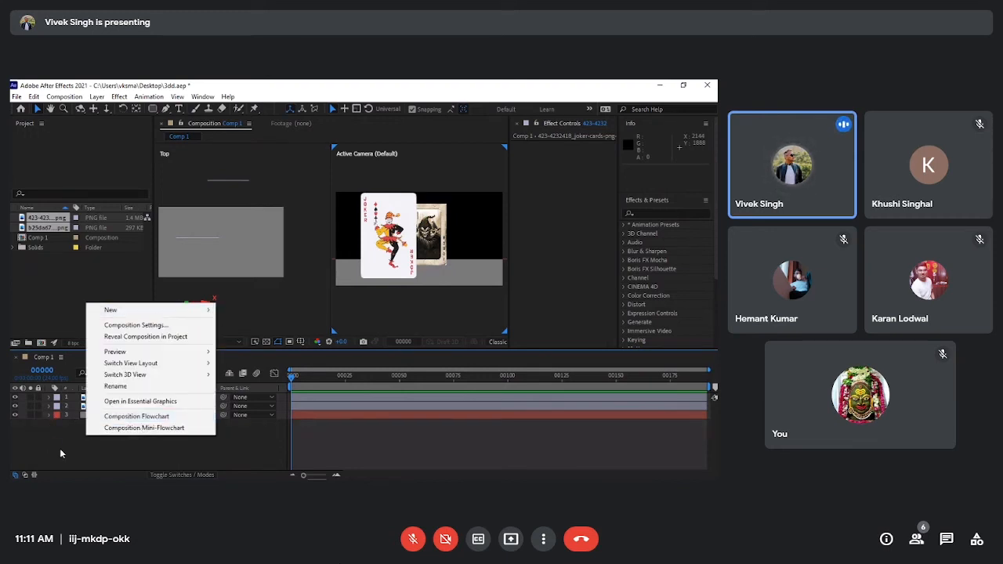
left_click(59, 448)
right_click(92, 455)
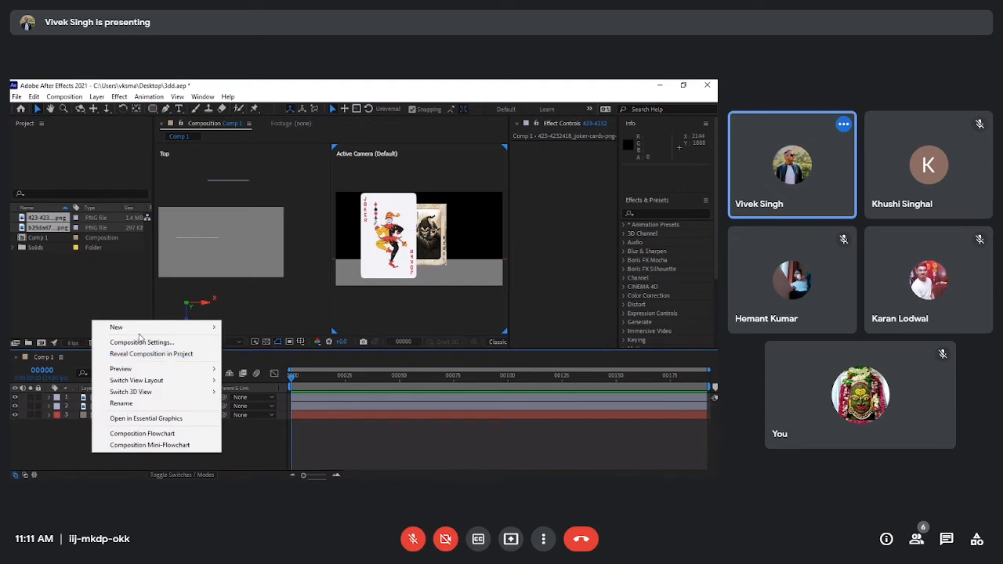
mouse_move(141, 329)
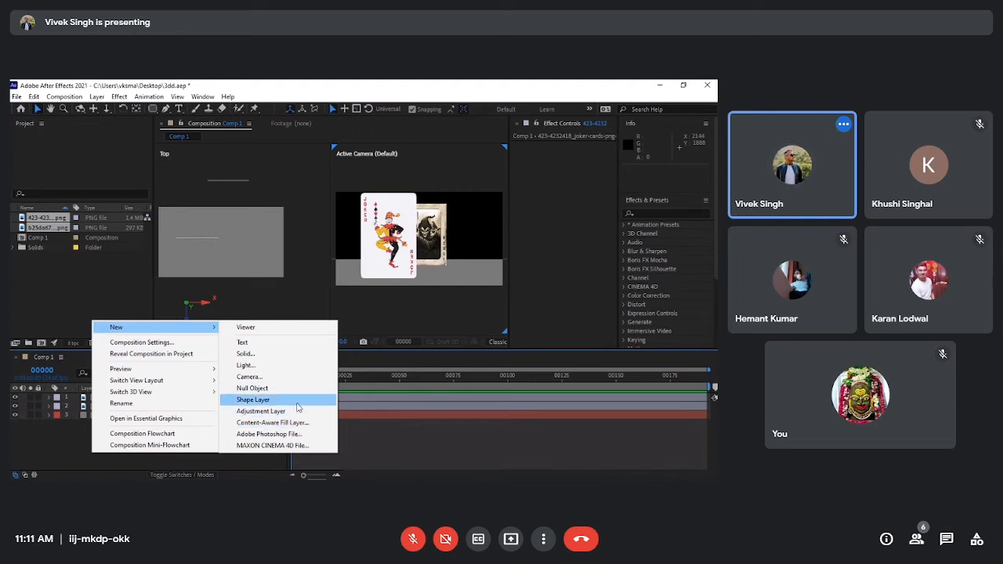
left_click(250, 377)
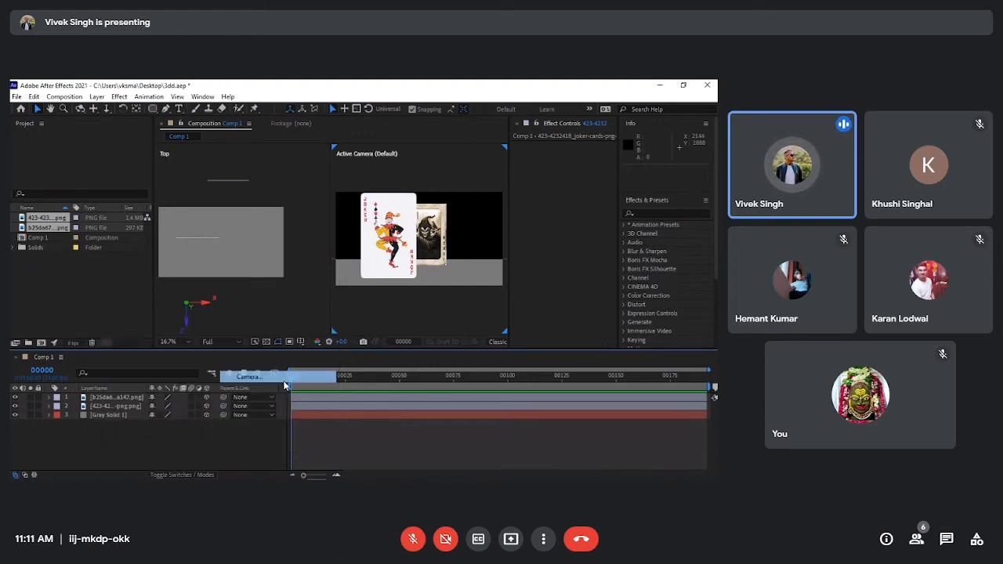
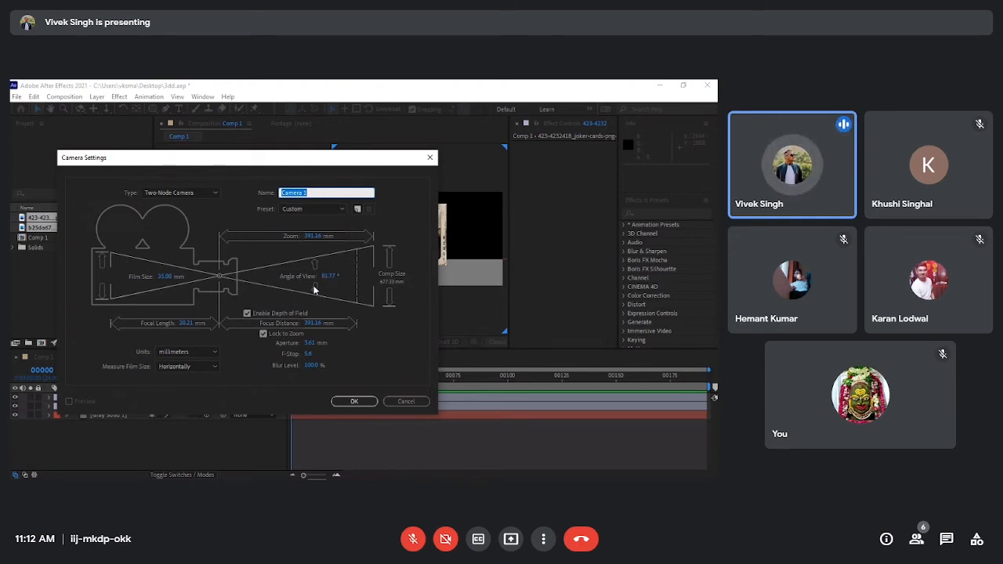
left_click(320, 210)
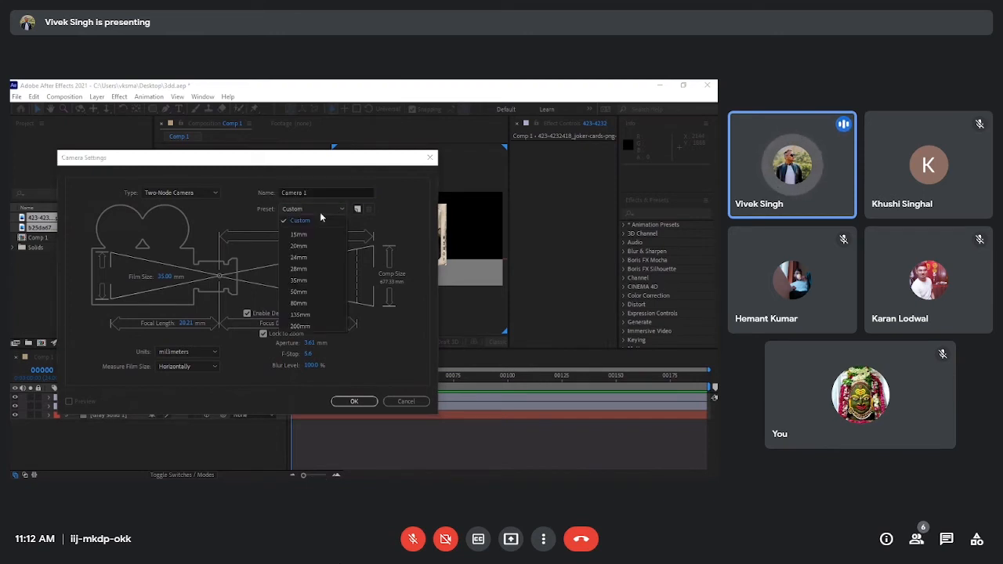
left_click(389, 229)
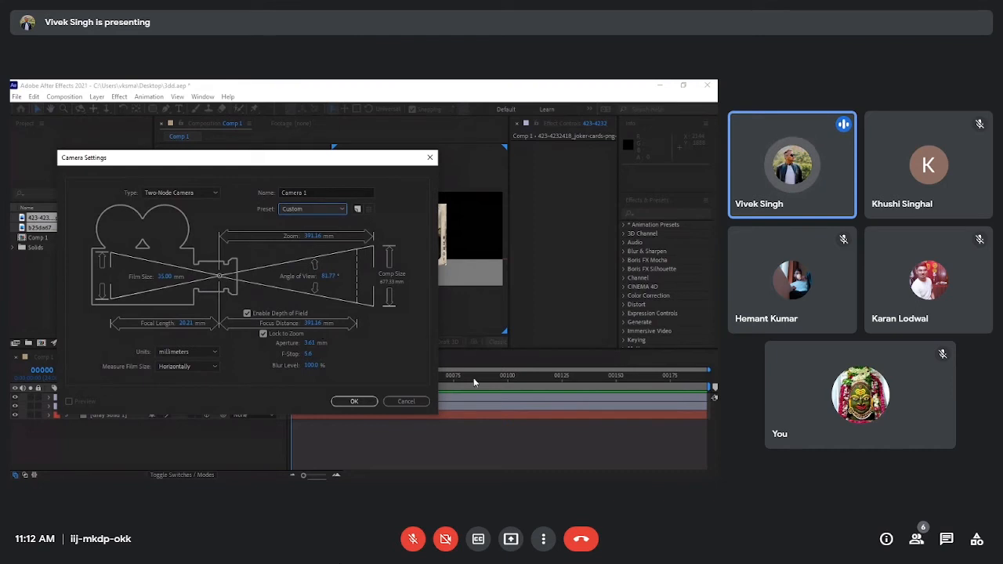
left_click(355, 402)
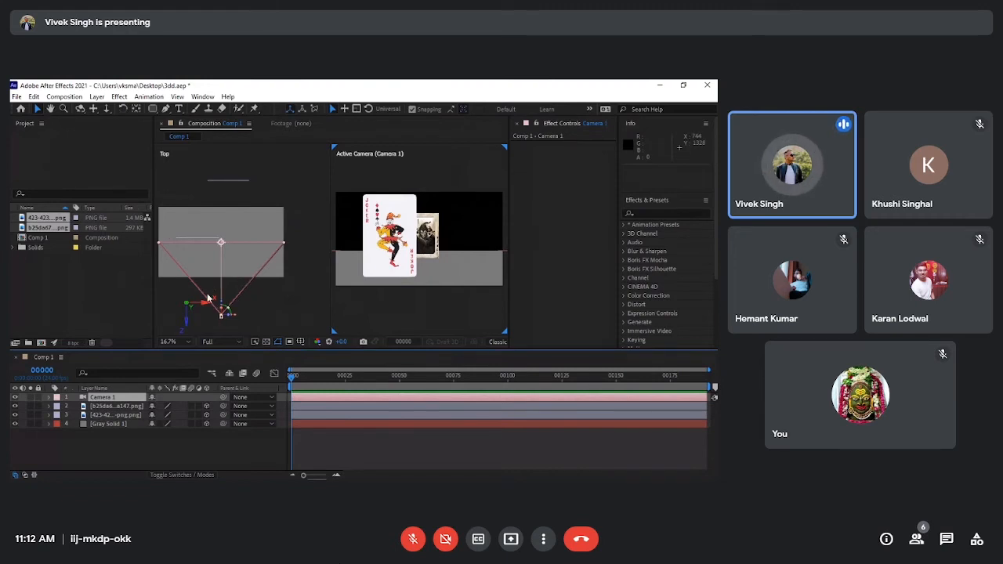
Move the camera forward past the white joker card, close to the dark one, at about X 1032, Z 275.
left_click(223, 310)
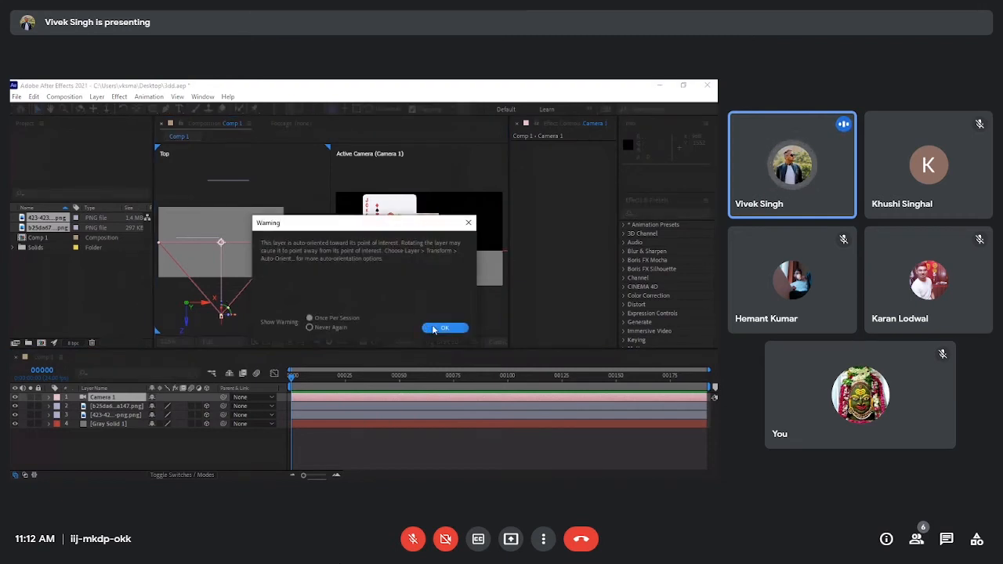
left_click(434, 328)
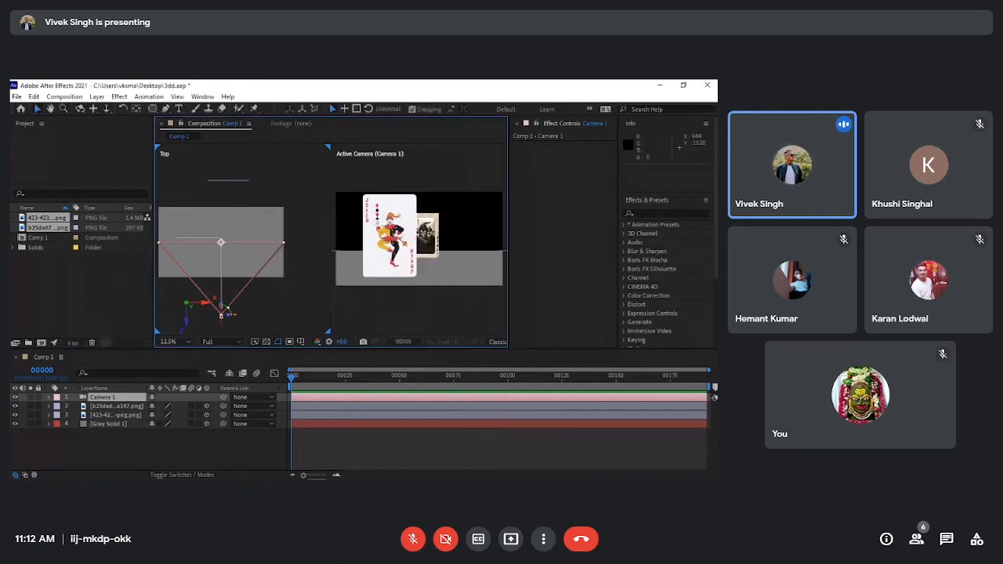
left_click_drag(221, 300, 222, 234)
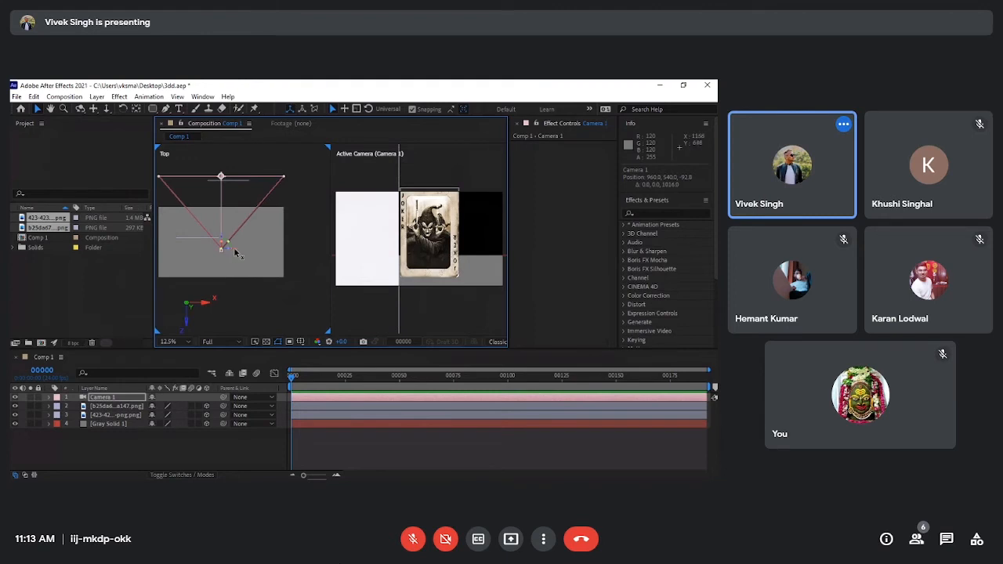
left_click_drag(235, 253, 226, 213)
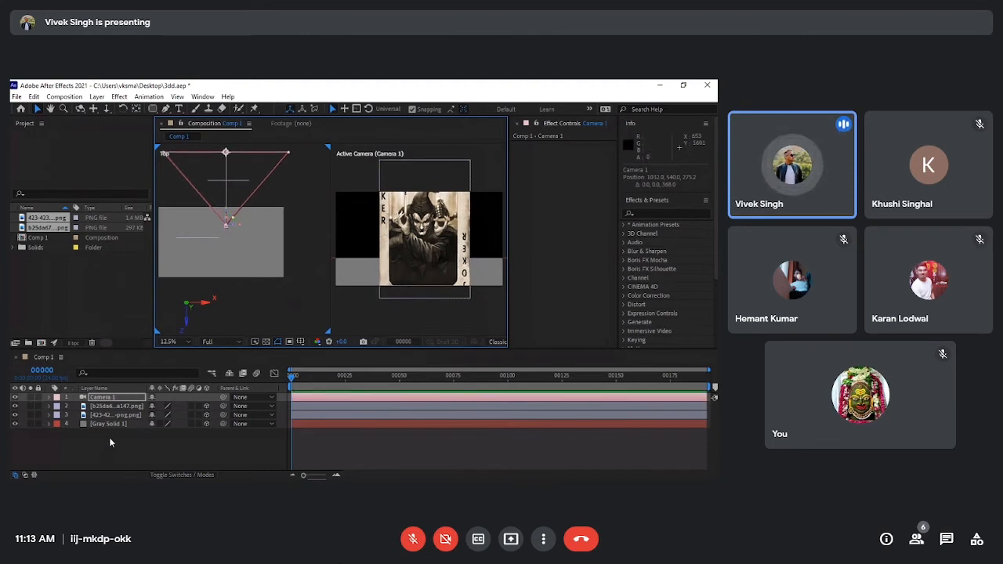
Turn on keyframing at frame 0 for all of the camera's transform properties, from Point of Interest through Z Rotation.
left_click(50, 398)
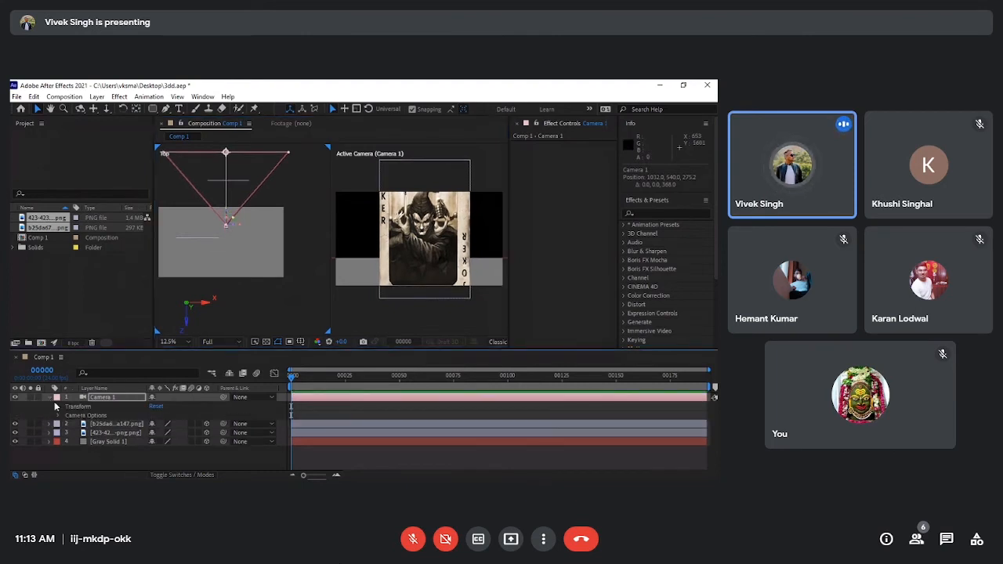
left_click(60, 407)
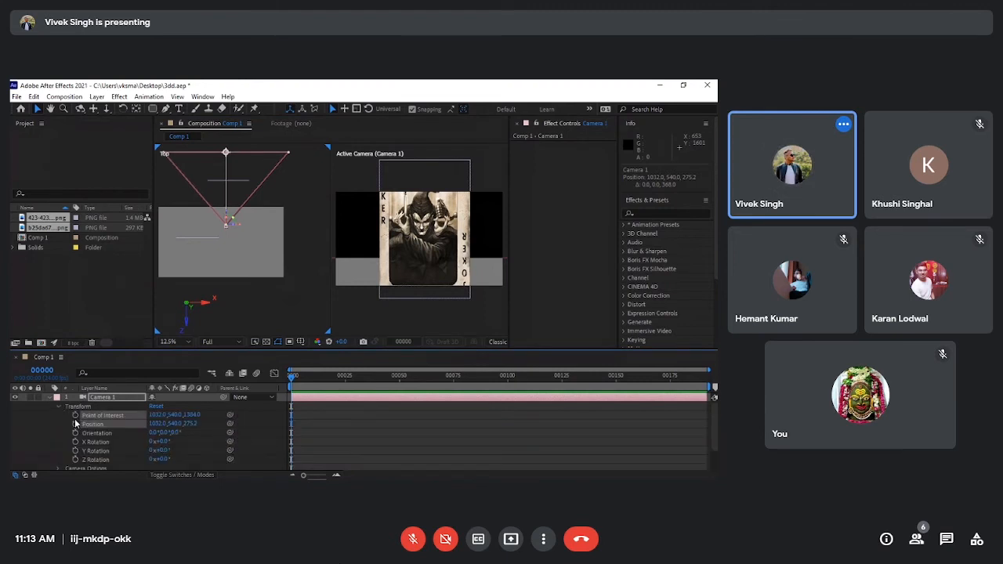
left_click_drag(75, 415, 75, 461)
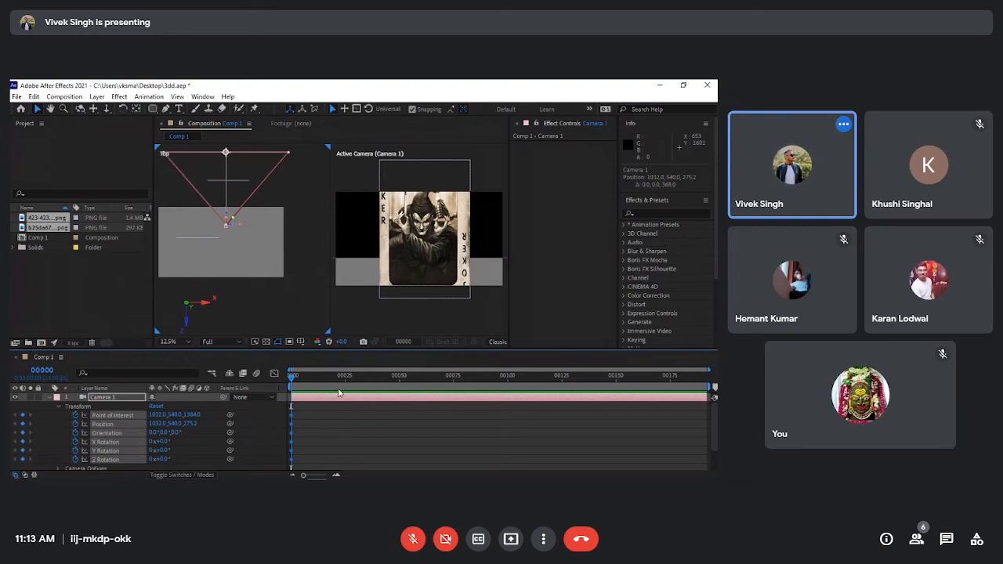
At frame 191, keyframe the camera pulled back and raised to about X 976, Y 475, Z -1060, framing both cards.
left_click_drag(338, 378, 712, 395)
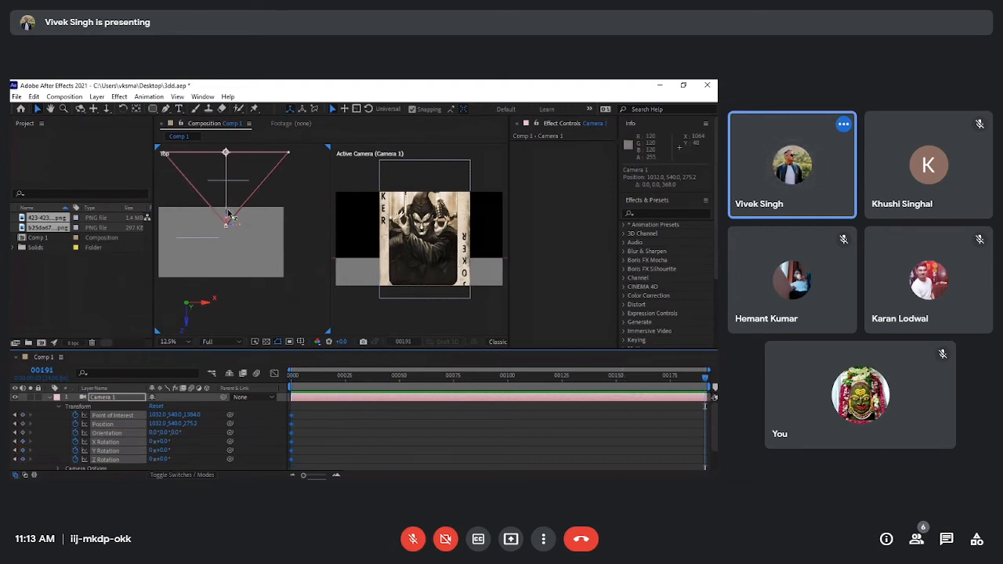
left_click_drag(229, 213, 228, 305)
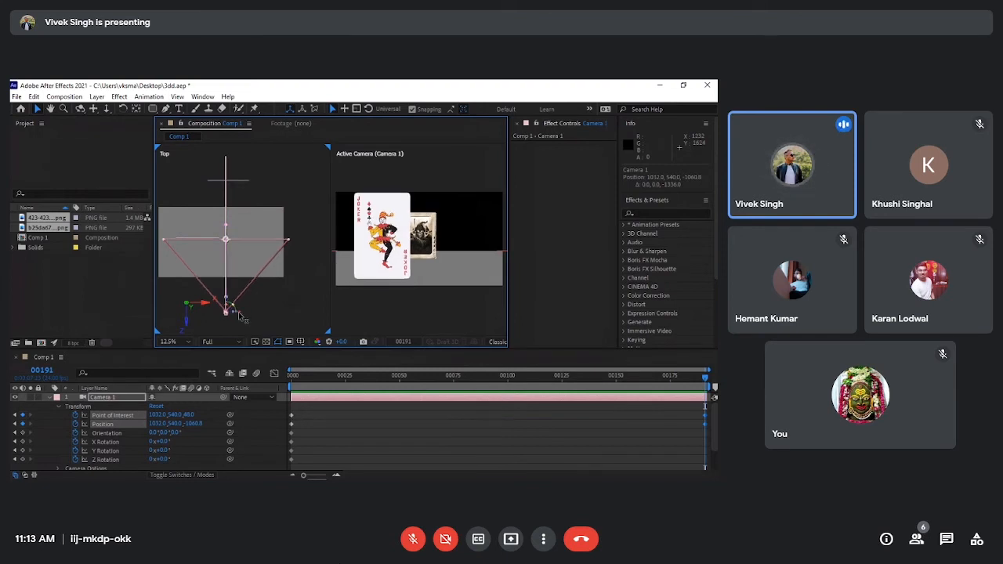
left_click_drag(241, 316, 236, 319)
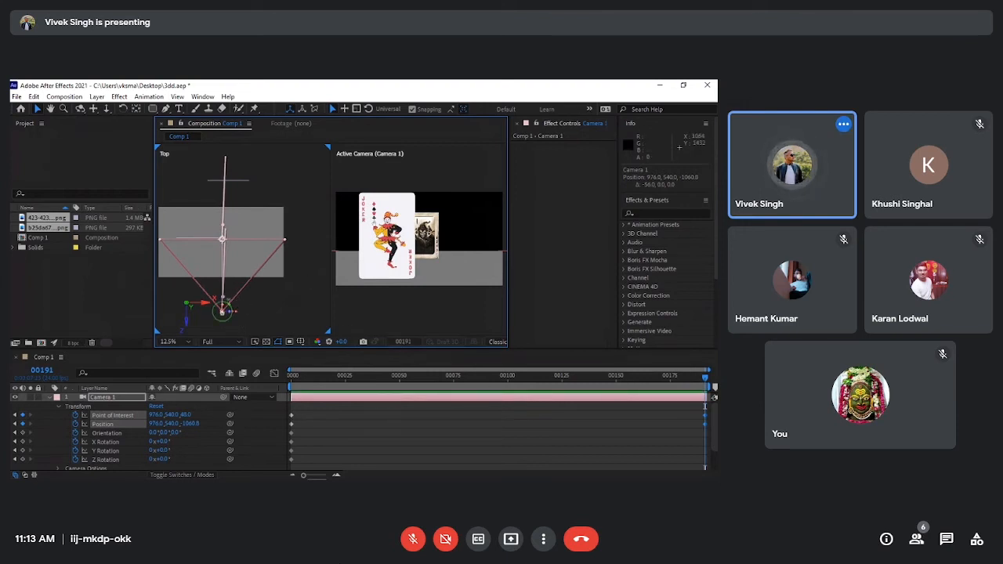
left_click(94, 108)
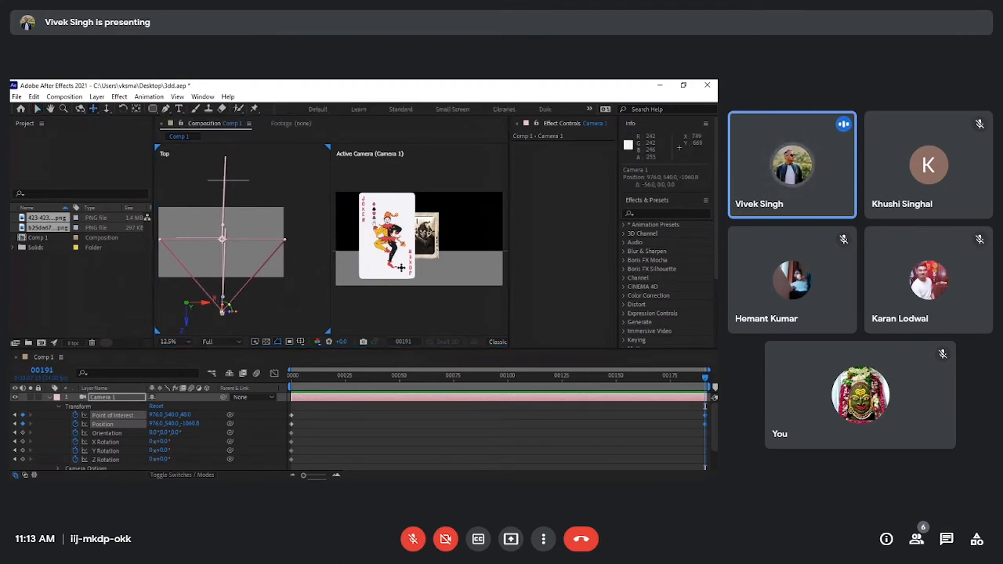
left_click_drag(412, 246, 412, 252)
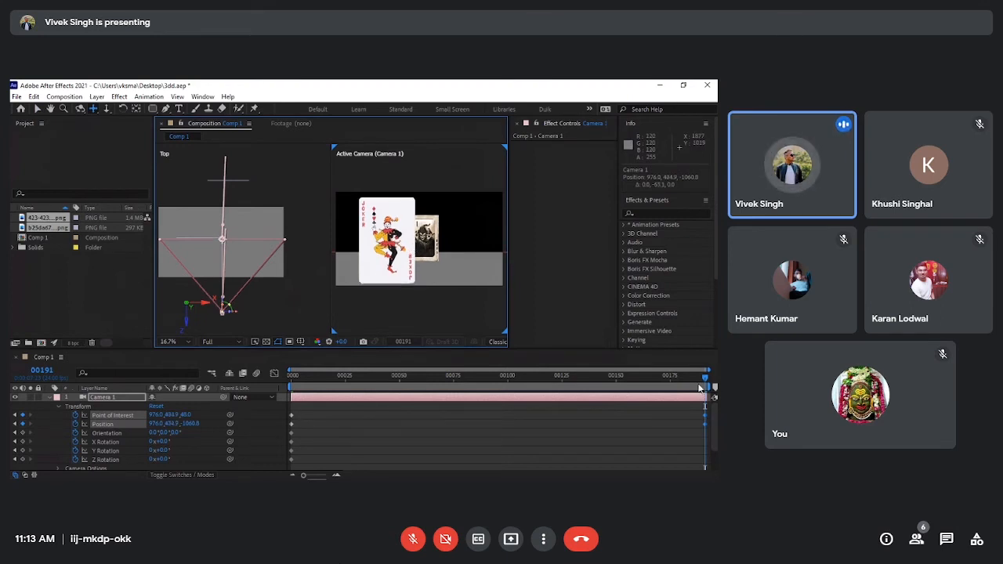
Apply Easy Ease to the camera's Point of Interest and Position keyframes and preview the animation from frame 0.
left_click_drag(700, 383, 281, 469)
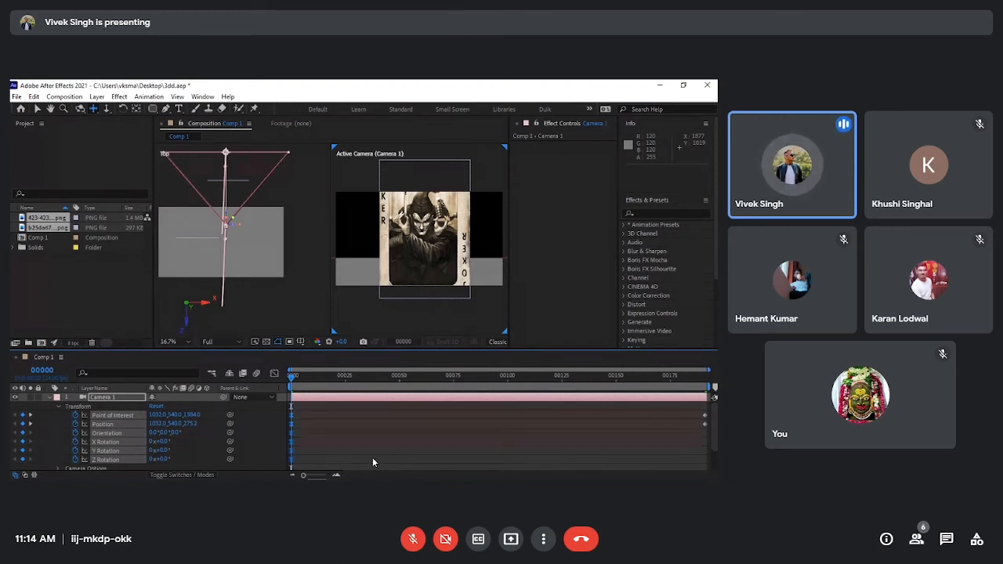
left_click_drag(687, 413, 716, 436)
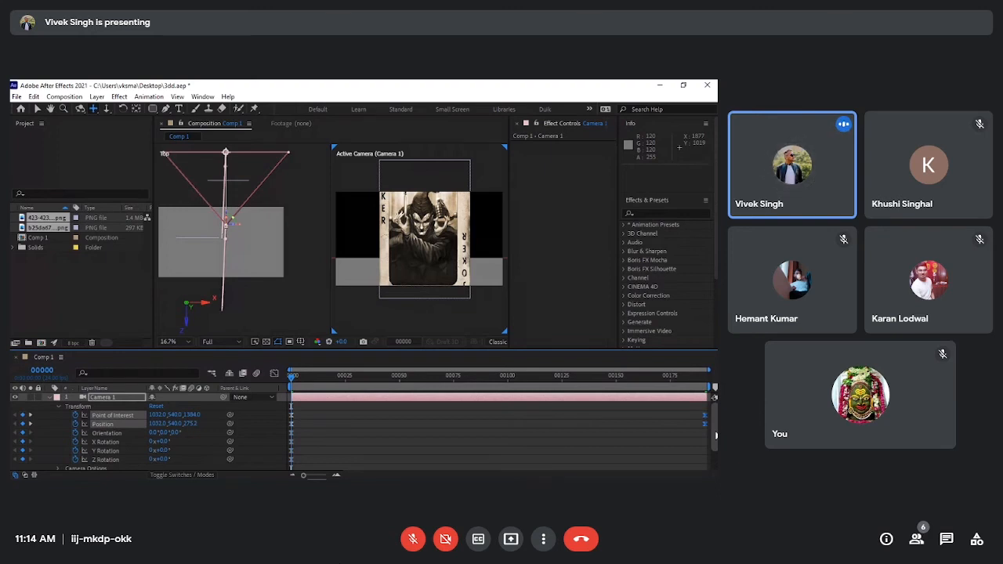
key("space")
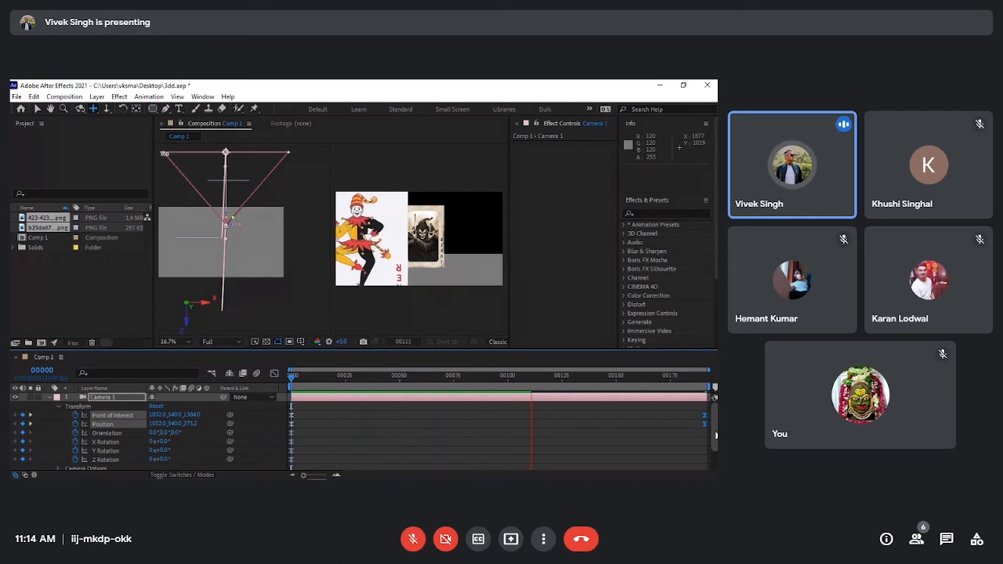
Stop playback at about frame 110, show the Camera Options and reduce the focus distance to about 580 pixels.
left_click(59, 408)
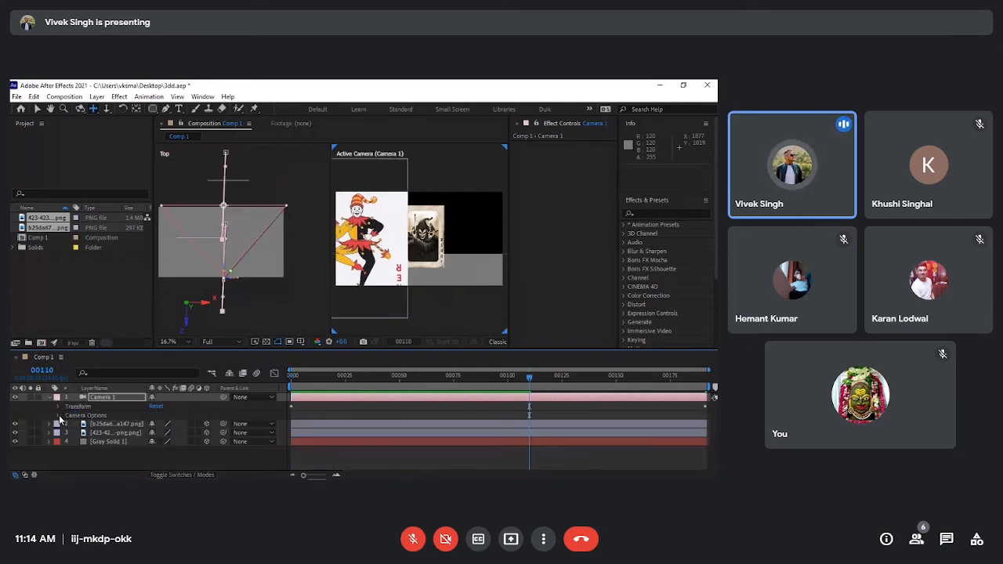
left_click(60, 416)
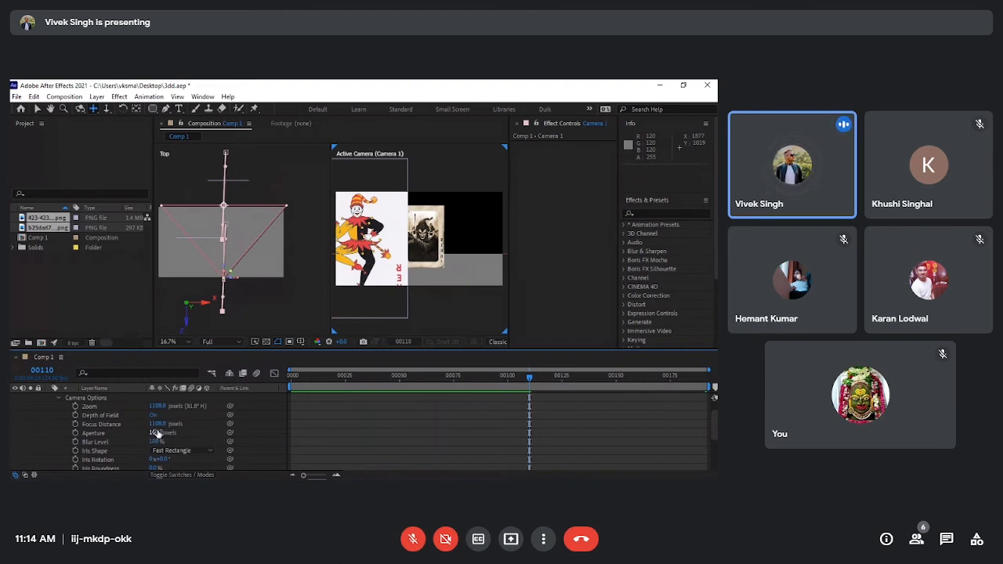
left_click_drag(157, 424, 10, 420)
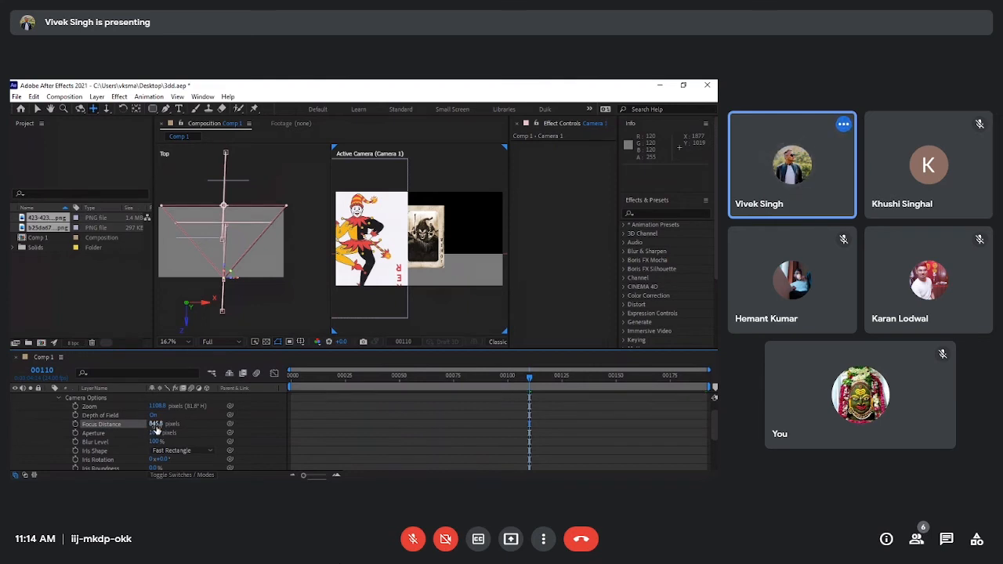
left_click_drag(156, 424, 11, 421)
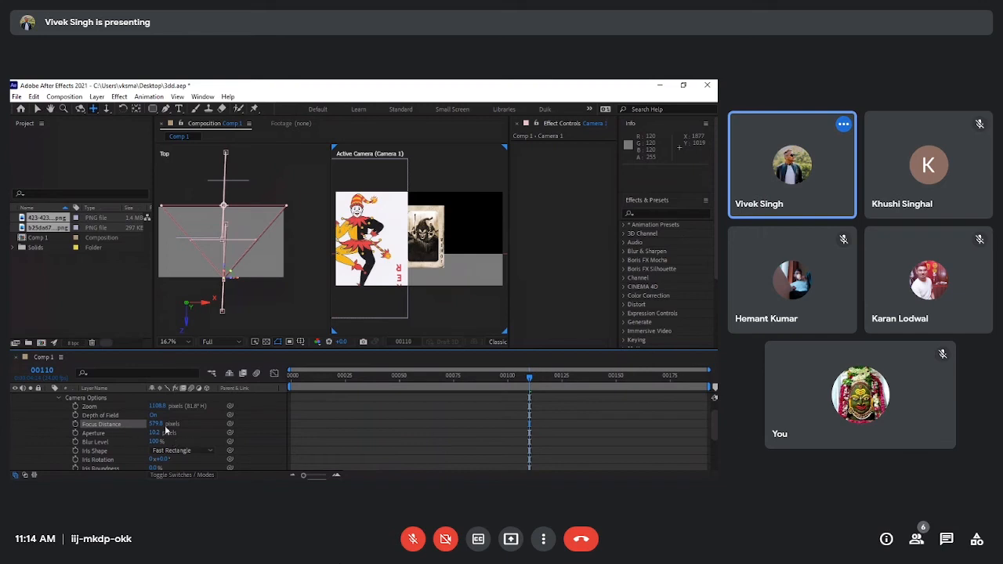
Try a focus distance of 100 pixels and raise it to about 211 pixels to compare the blur on the cards.
left_click(155, 424)
type("100")
key("Return")
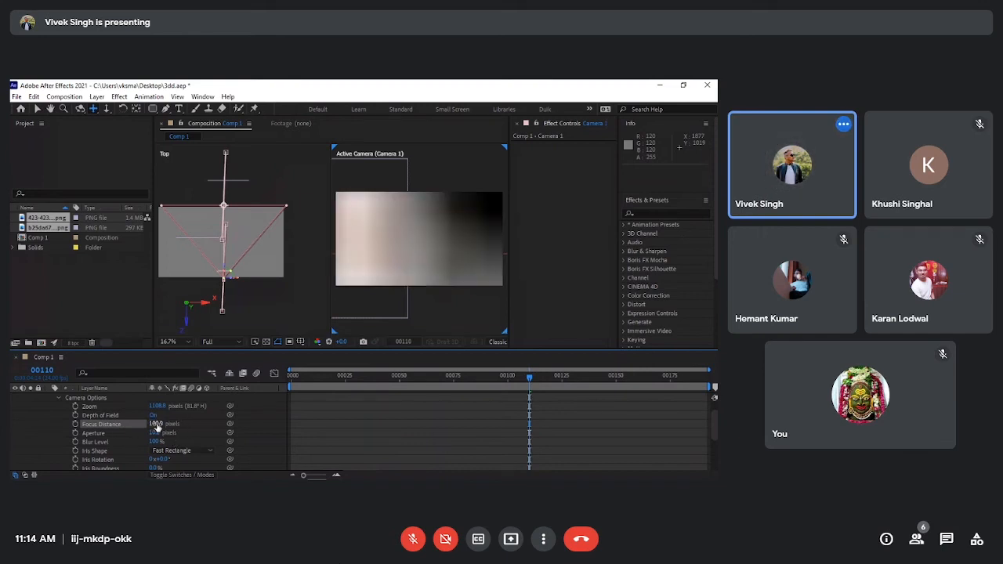
mouse_move(157, 425)
left_mouse_down()
mouse_move(170, 427)
mouse_move(157, 426)
left_mouse_up()
left_click(156, 424)
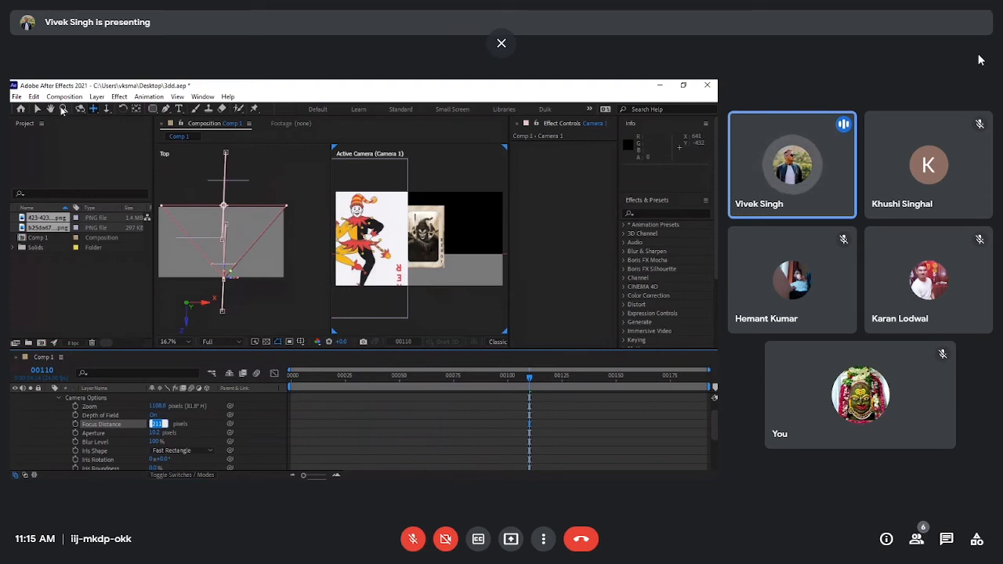
left_click(366, 240)
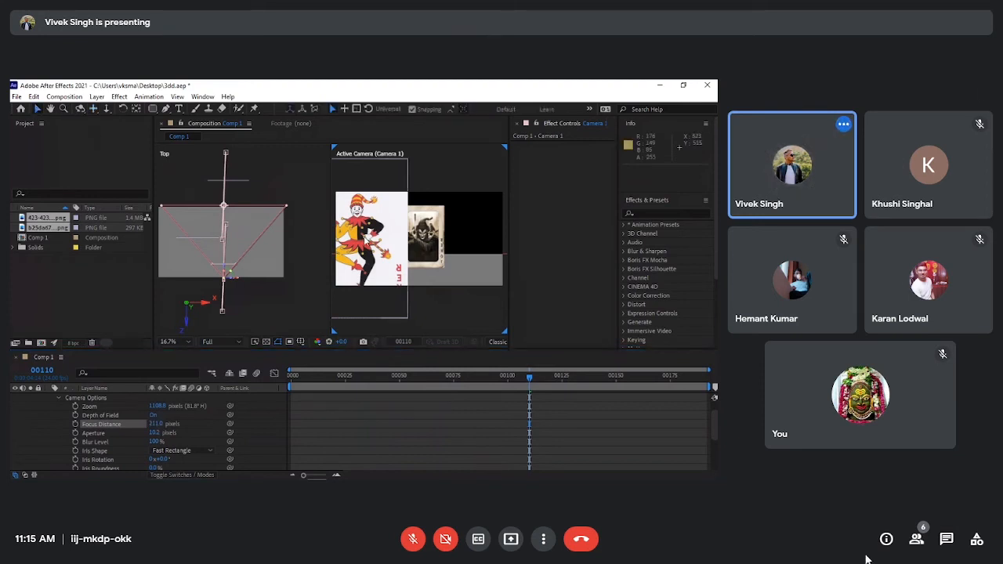
scroll(366, 240, "up", 2)
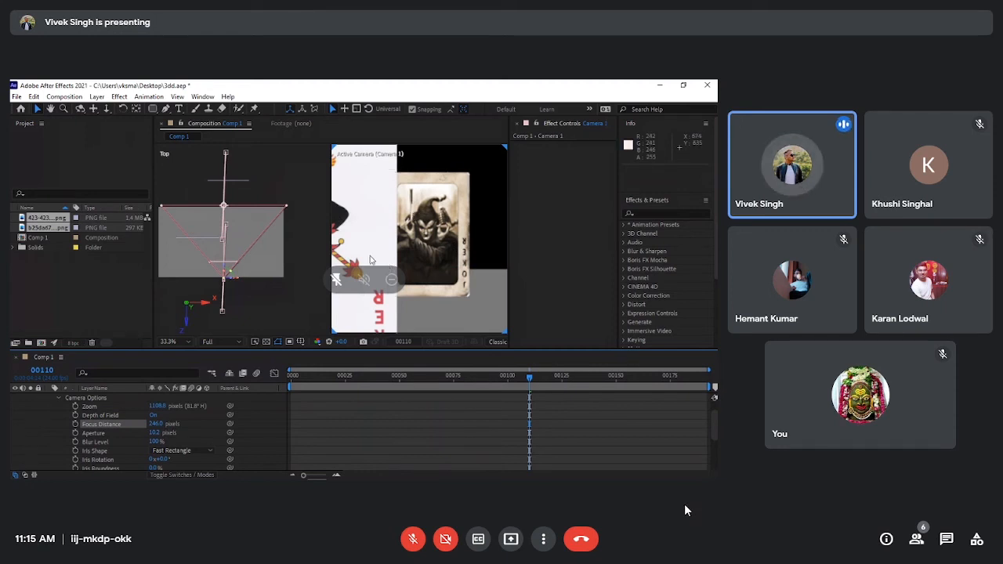
left_click(411, 544)
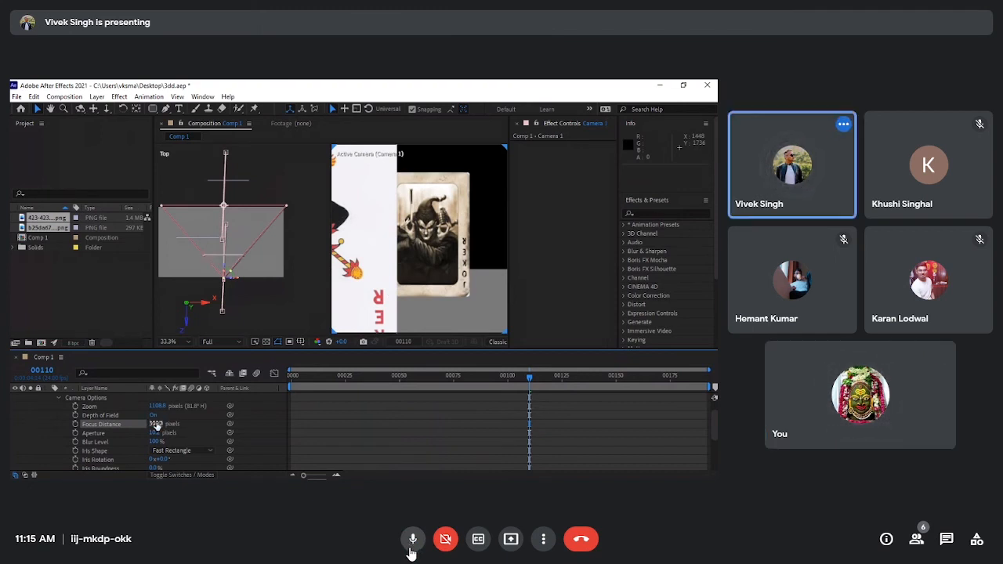
left_click(410, 549)
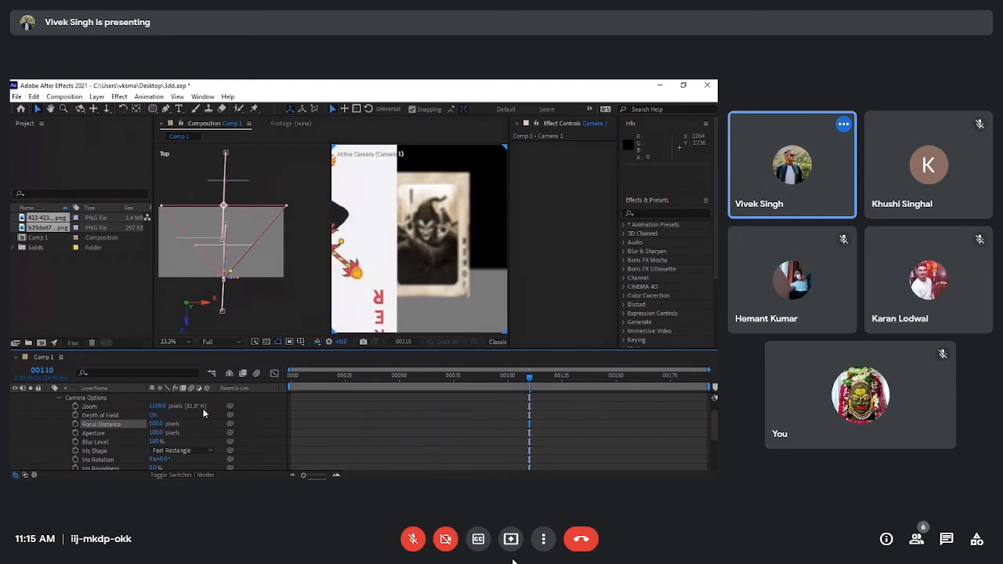
Set the camera's focus distance to 600 pixels.
left_click(157, 424)
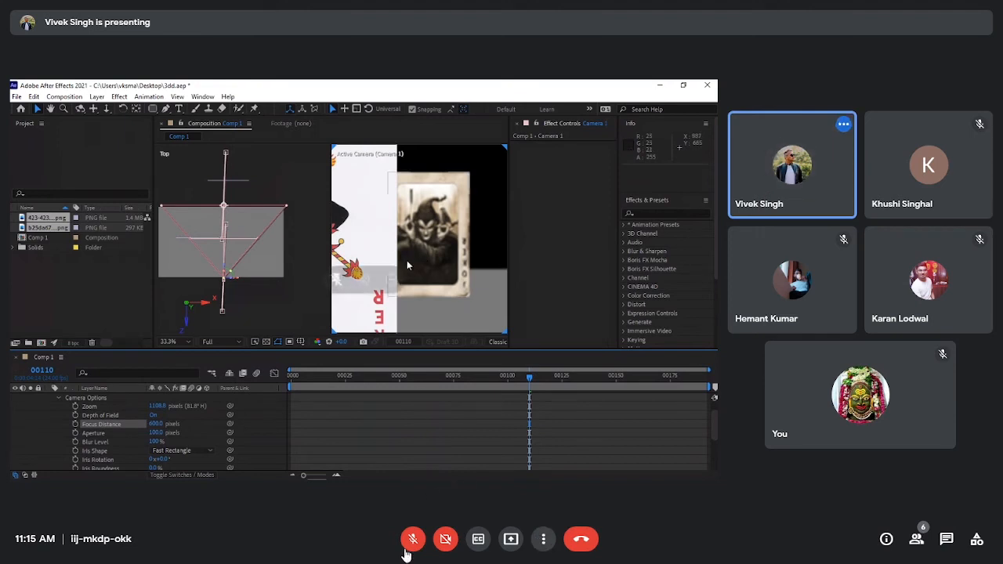
left_click(414, 539)
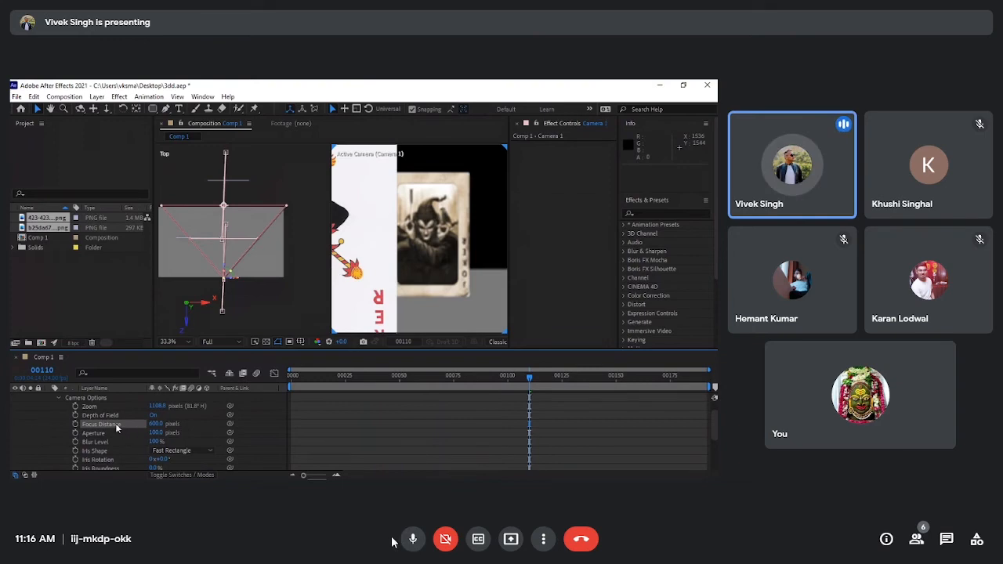
left_click(407, 548)
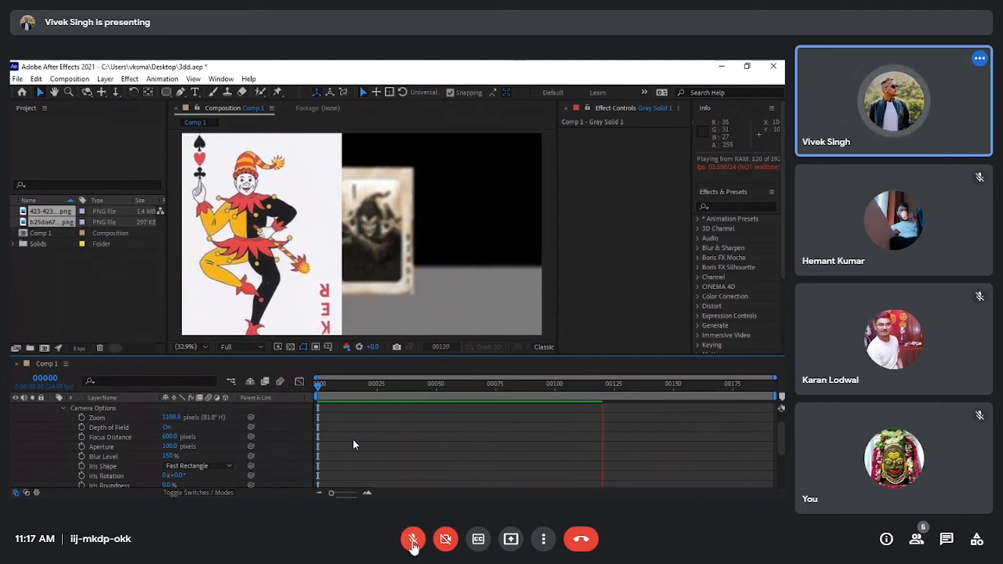
left_click(413, 541)
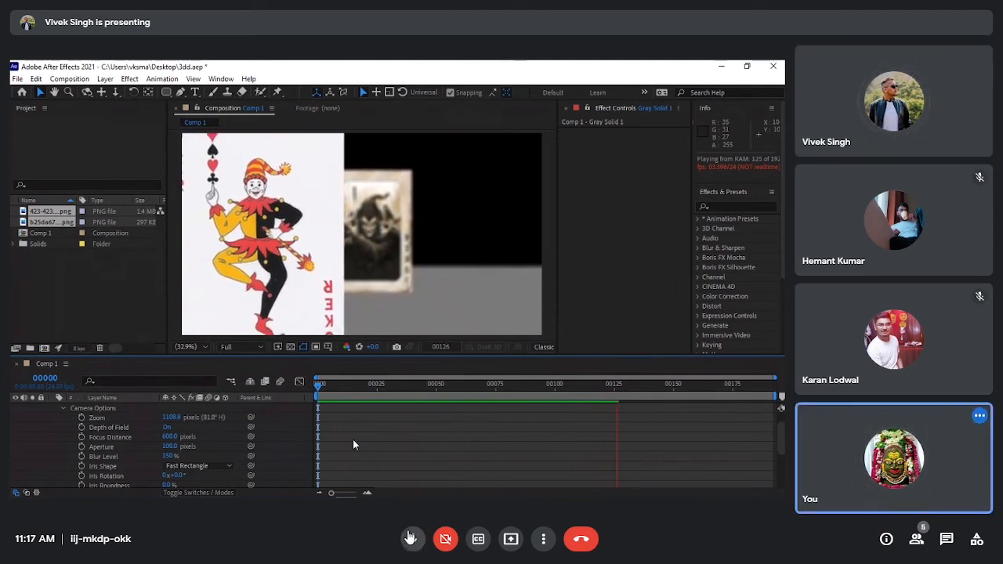
left_click(414, 541)
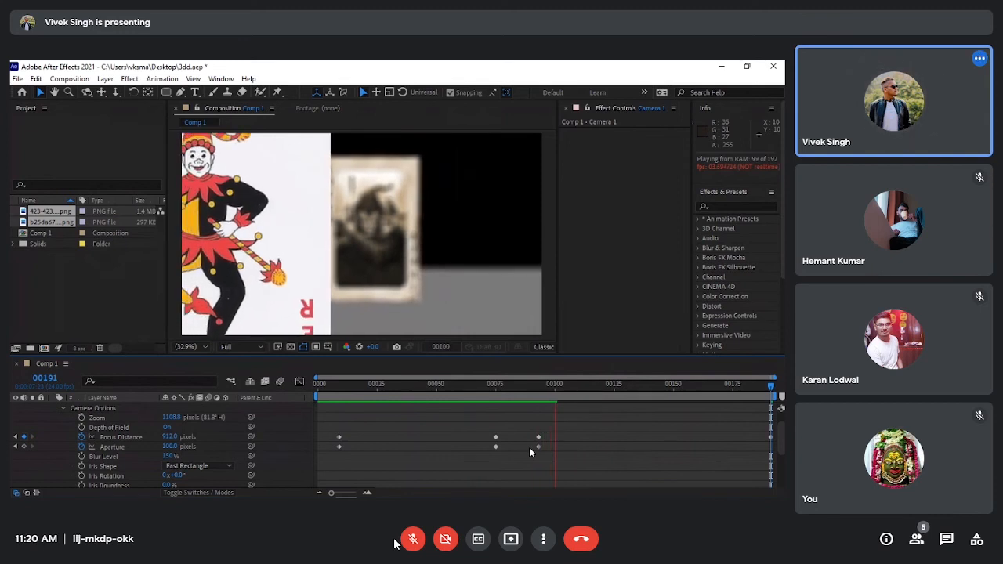
left_click(410, 542)
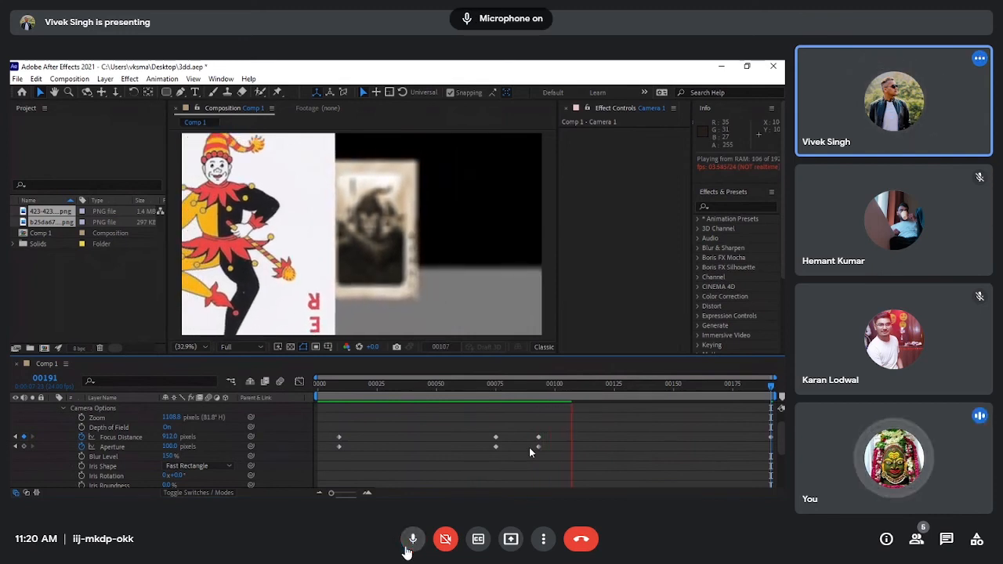
left_click(410, 542)
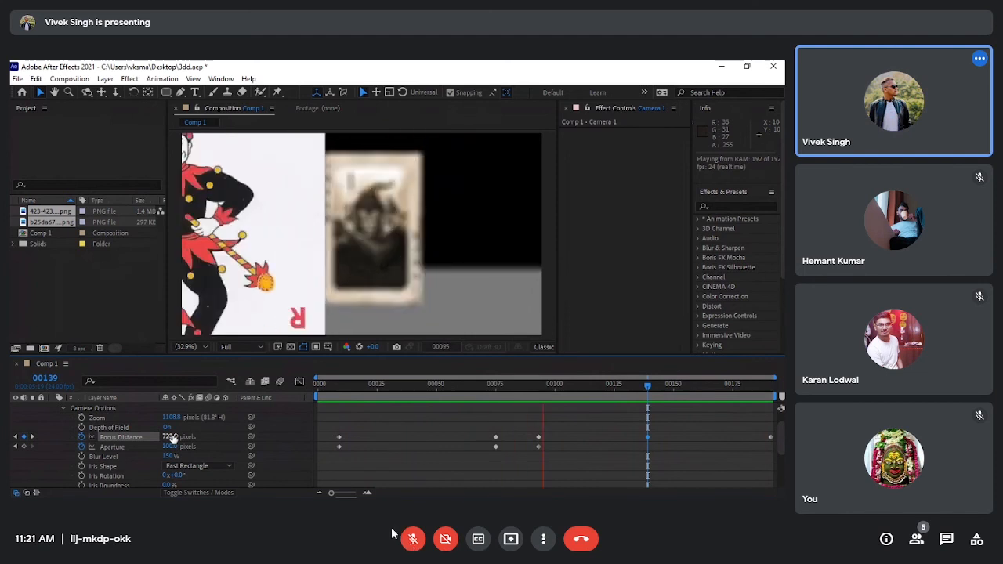
left_click(411, 547)
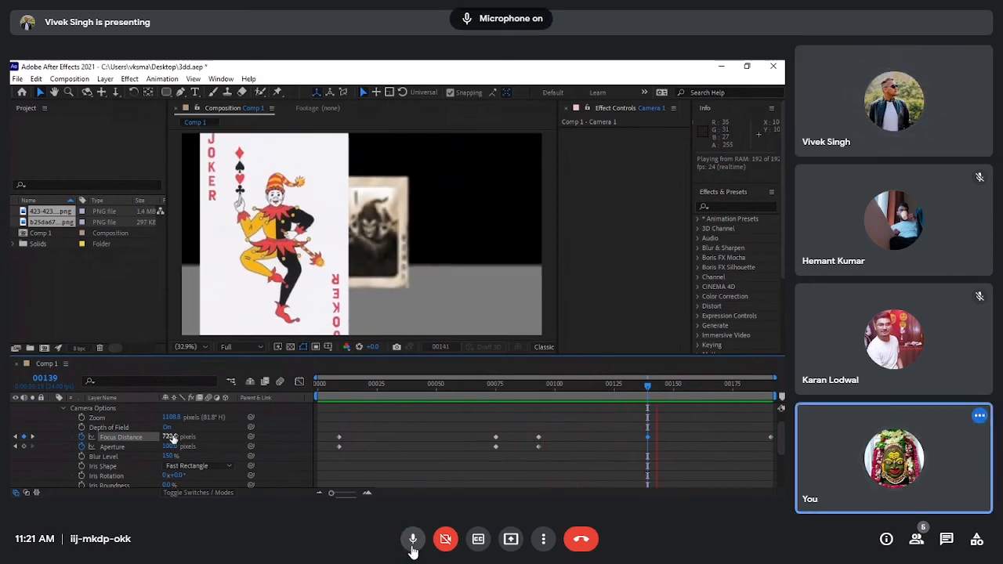
left_click(411, 548)
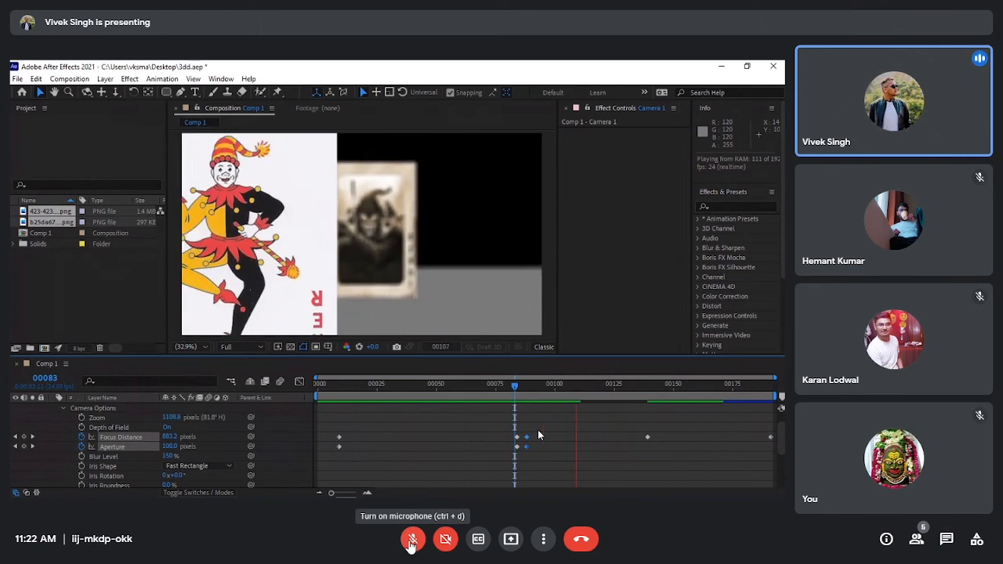
left_click(410, 539)
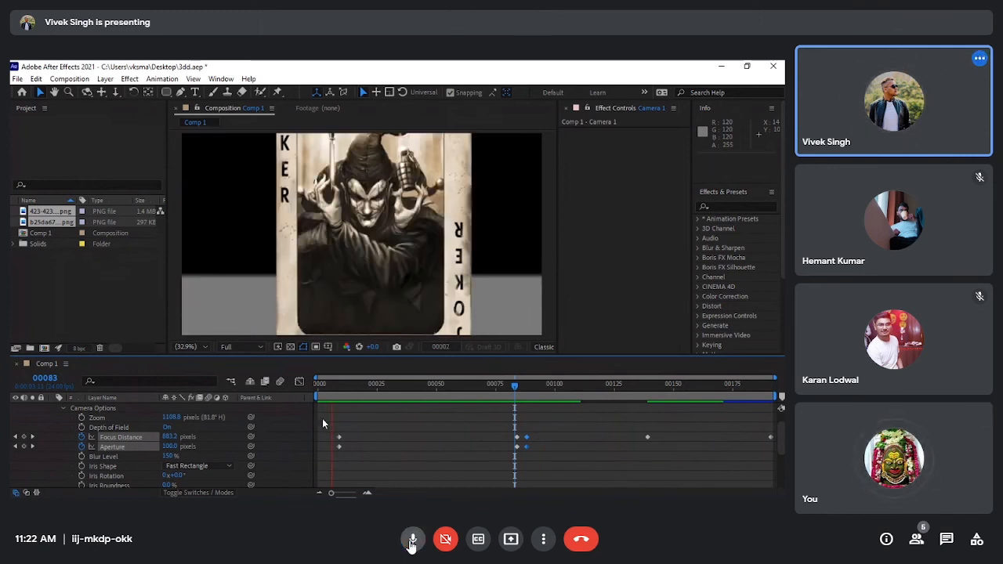
left_click(412, 541)
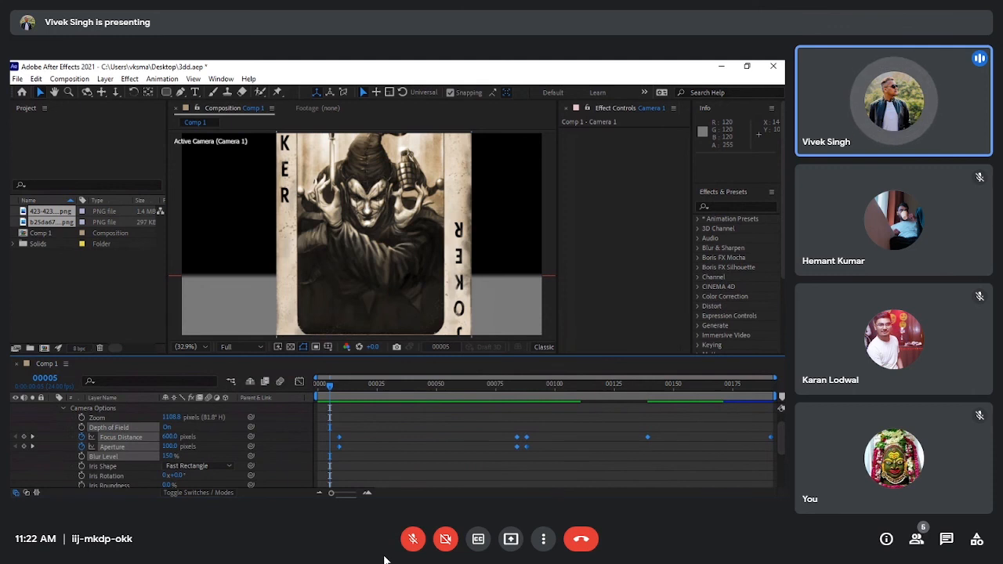
Apply Easy Ease to the camera's Focus Distance and Aperture keyframes and collapse the camera layer's properties.
key("F9")
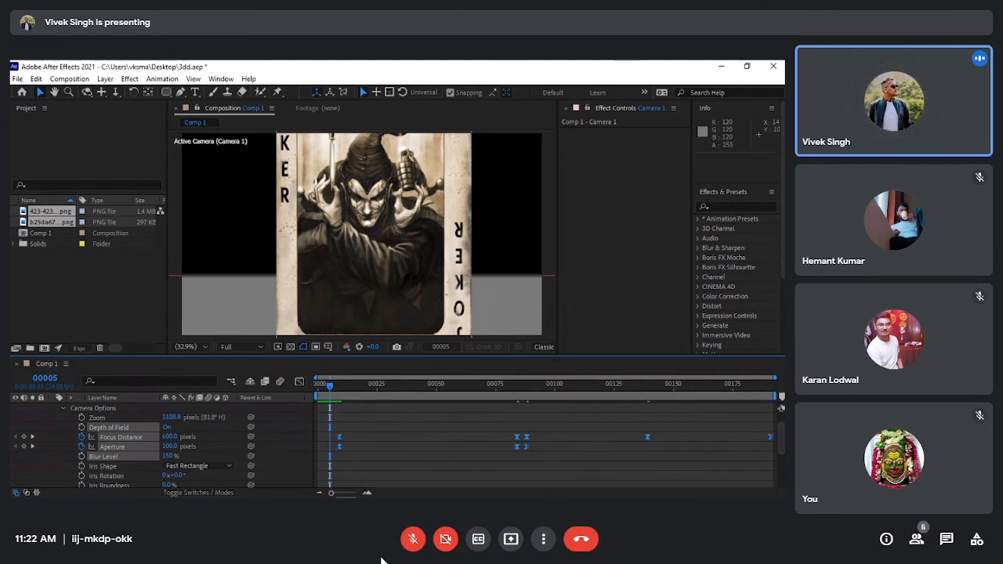
scroll(293, 463, "up", 1)
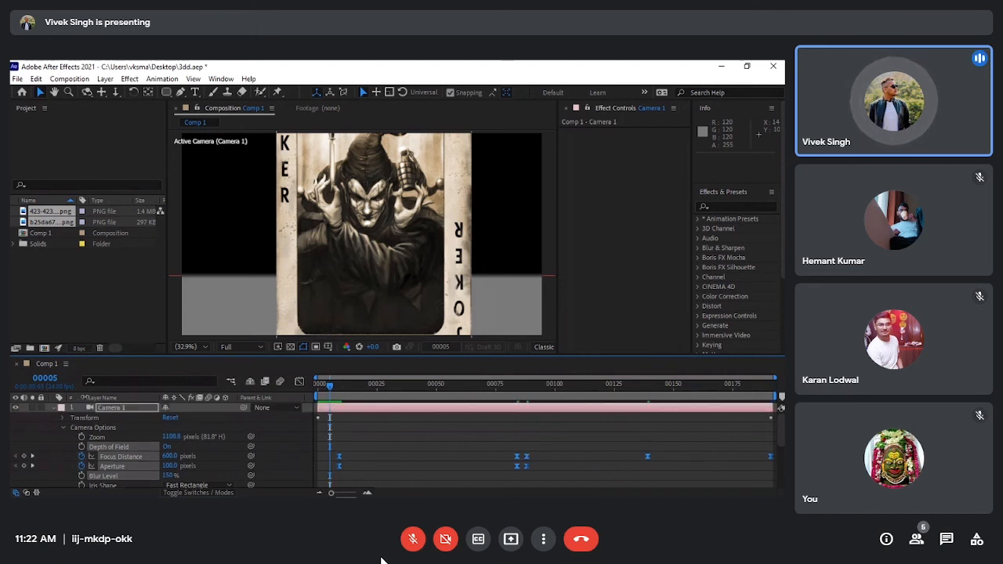
left_click(53, 409)
left_click(118, 464)
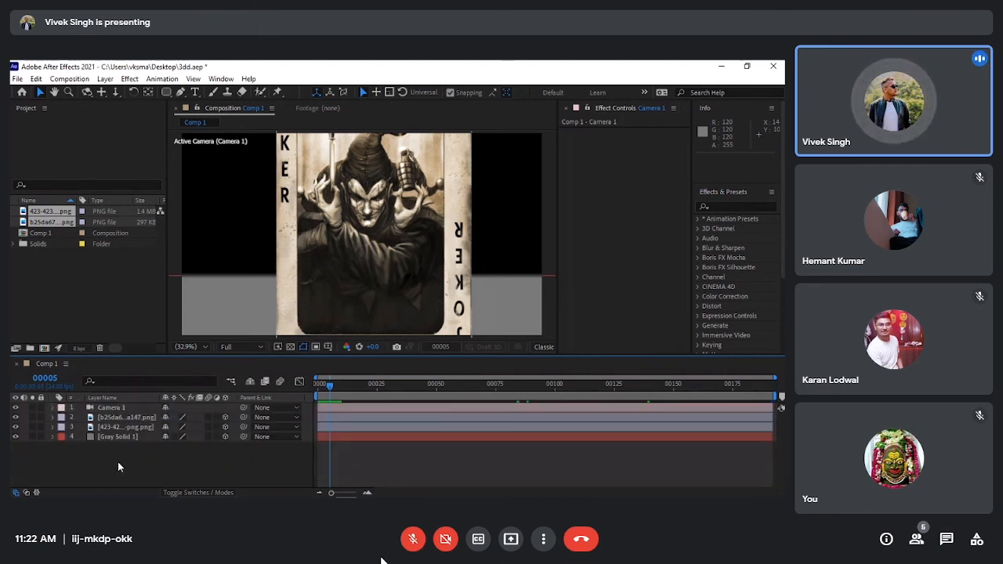
Start a new point light with an intensity of 150% and Smooth falloff.
right_click(117, 468)
mouse_move(192, 330)
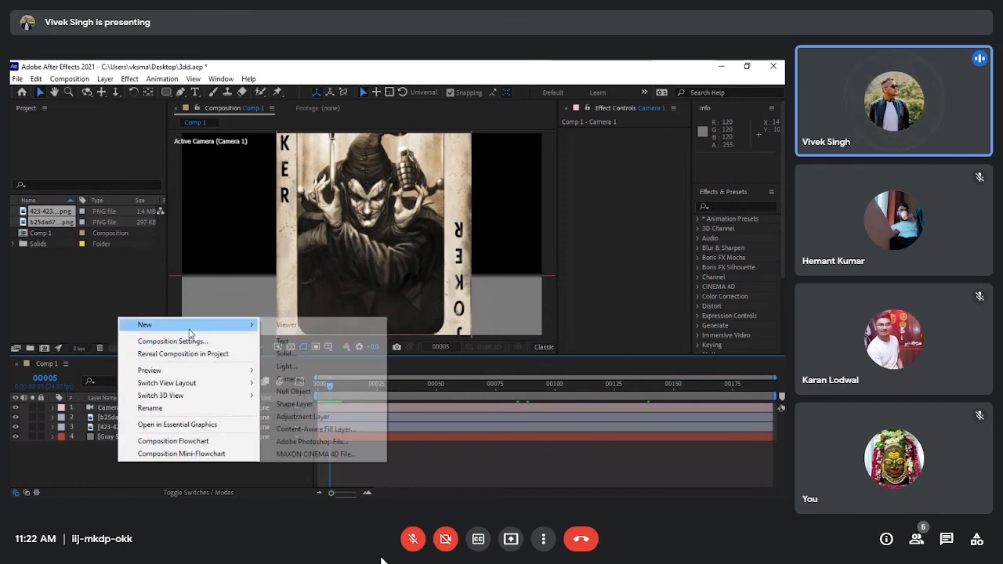
left_click(289, 366)
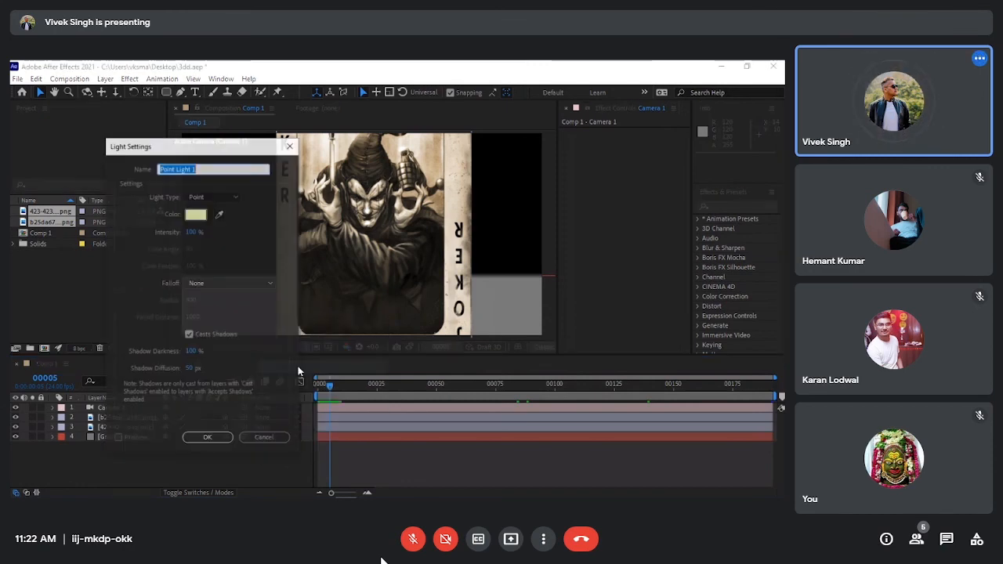
left_click(195, 232)
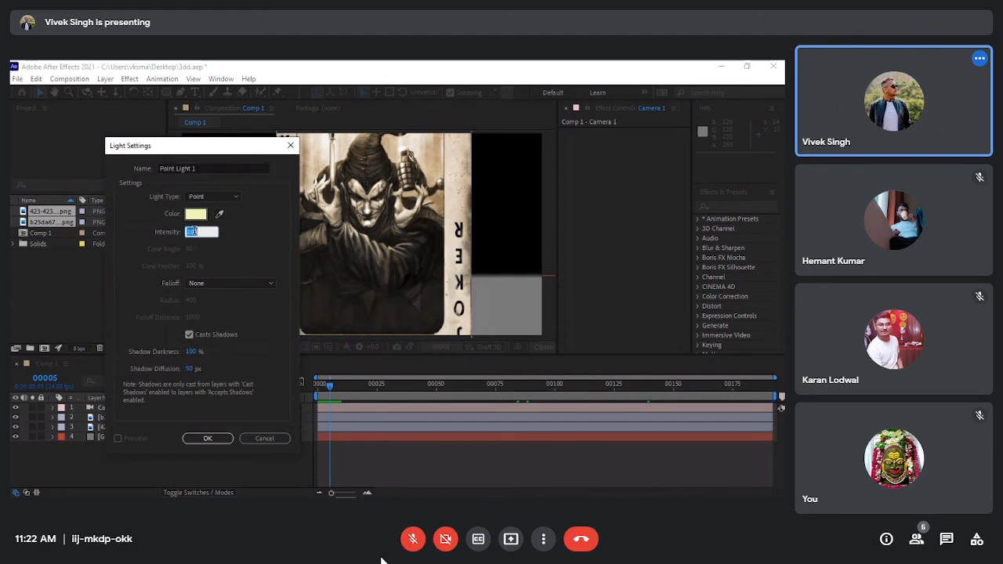
left_click(245, 234)
left_click(245, 283)
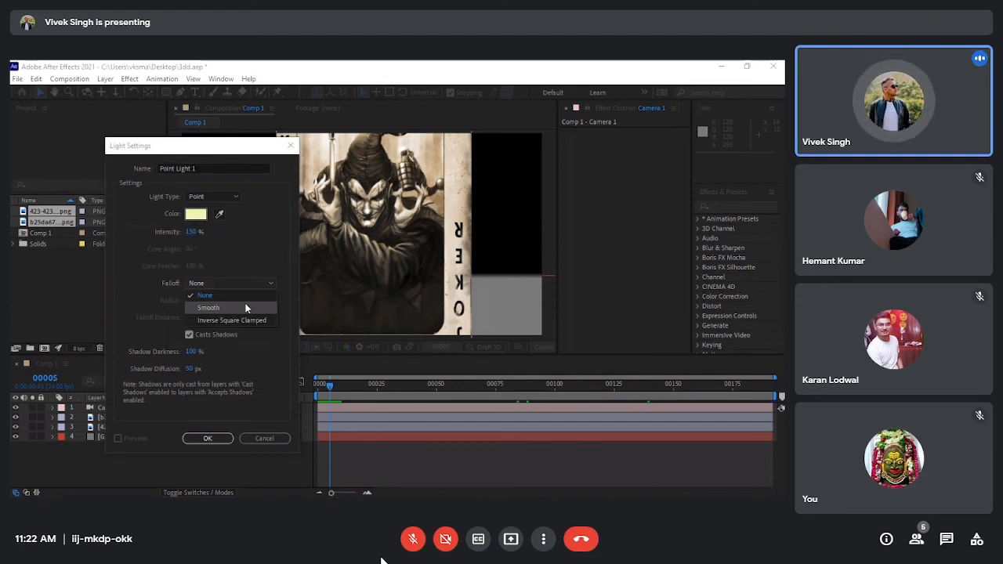
left_click(245, 309)
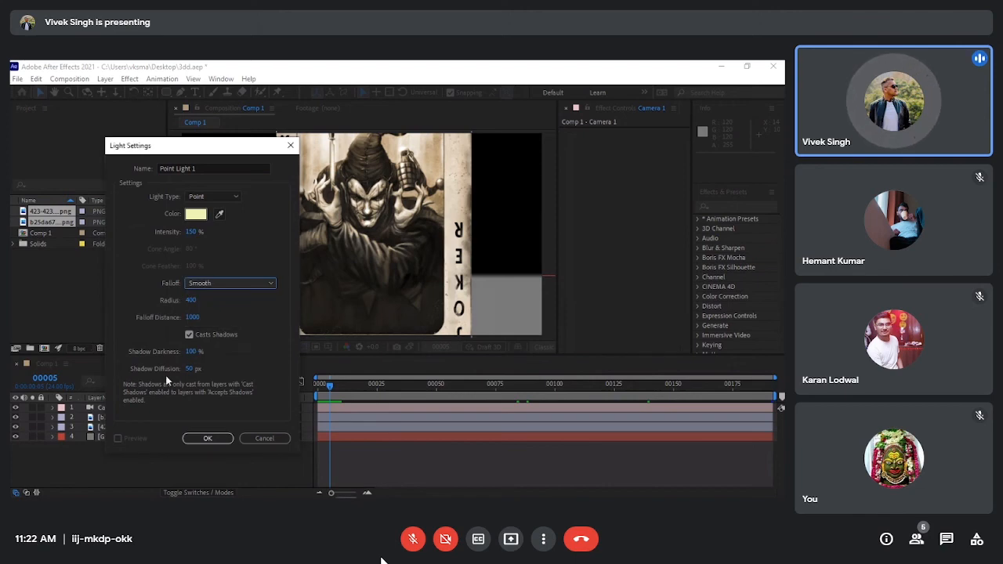
Set the light's shadow darkness to 70% and shadow diffusion to 80 px, and create the light.
left_click(195, 352)
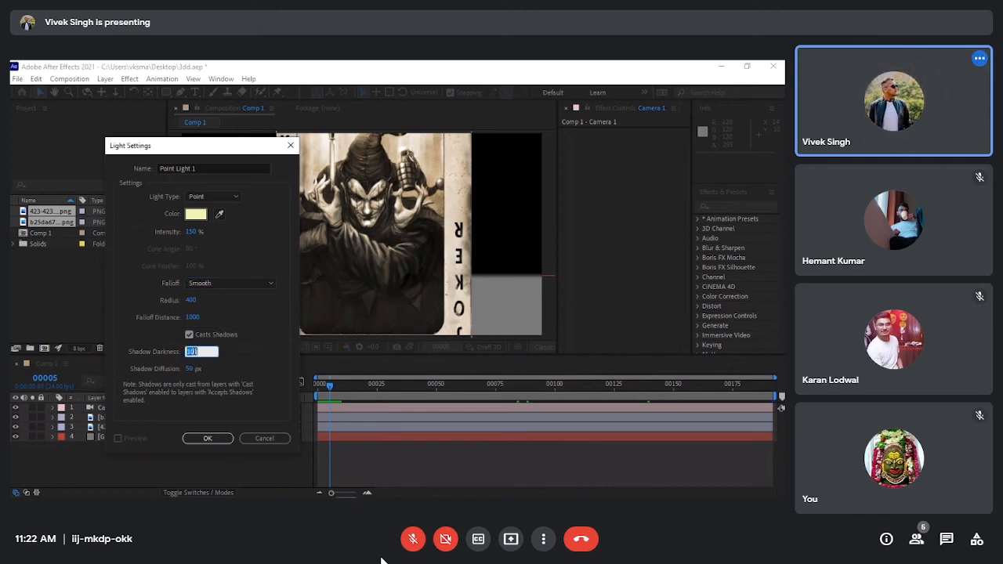
type("70")
left_click(192, 368)
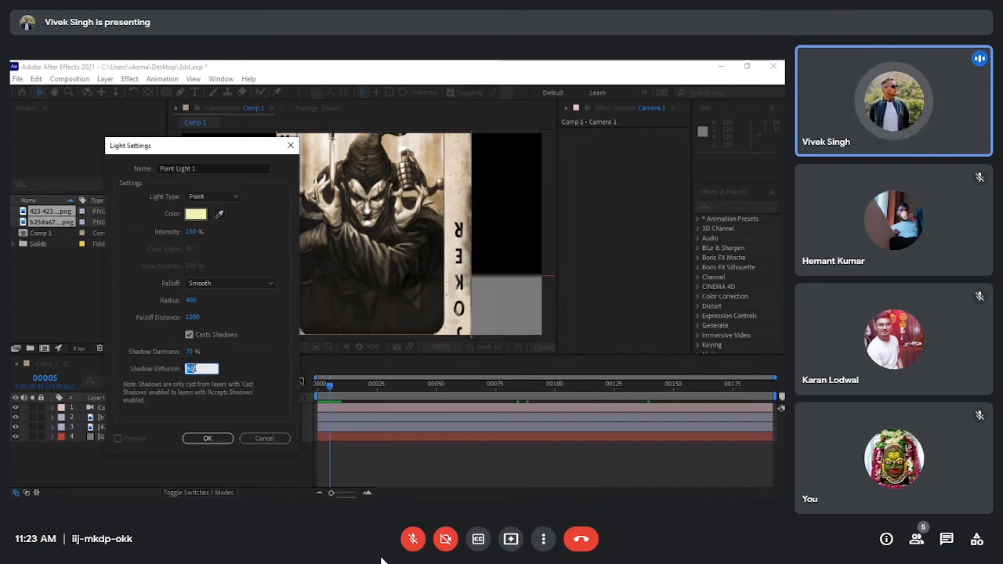
type("80")
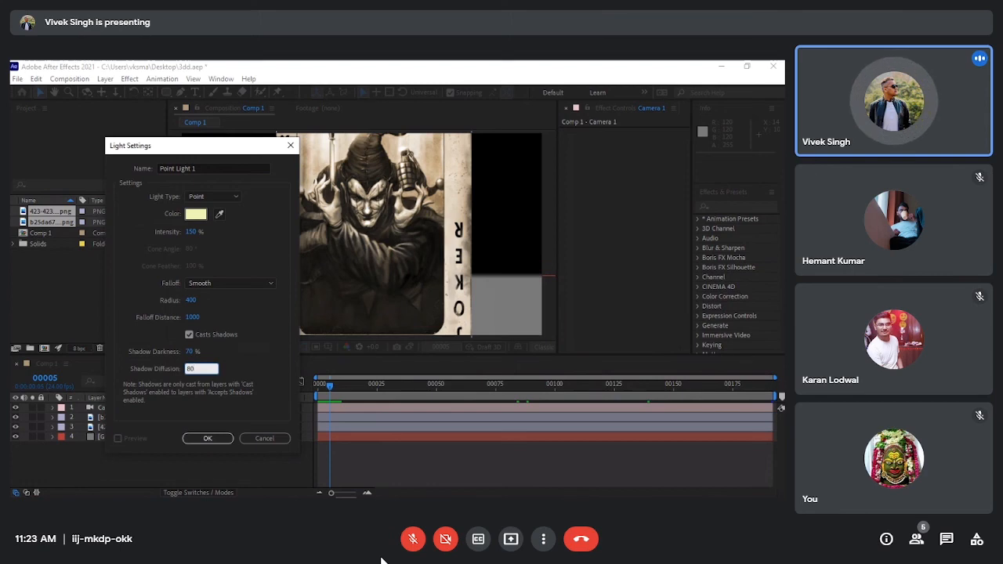
key("Return")
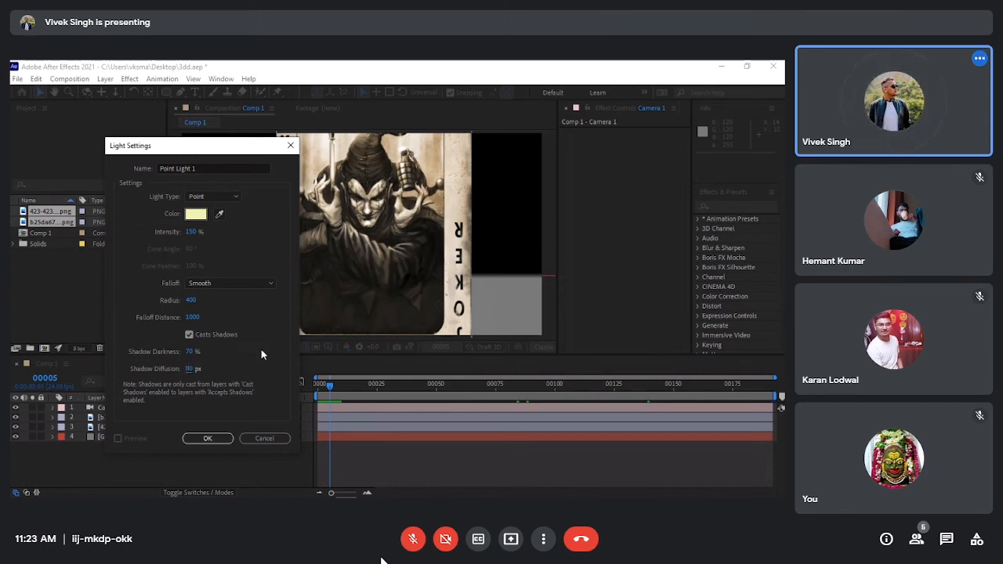
left_click(219, 436)
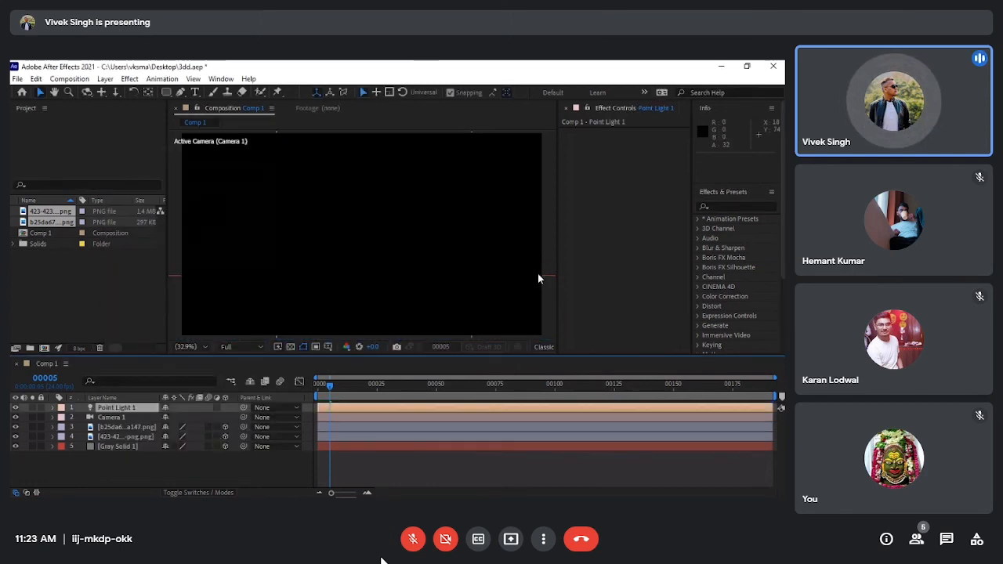
Switch the composition to two views and move the point light along Z to about 301 in the Top view.
scroll(537, 275, "down", 4)
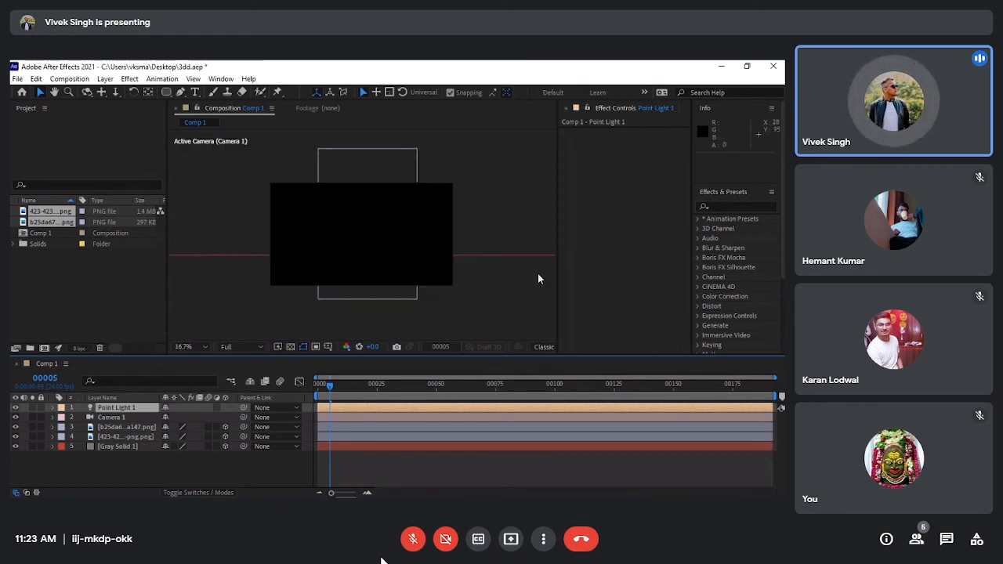
right_click(471, 219)
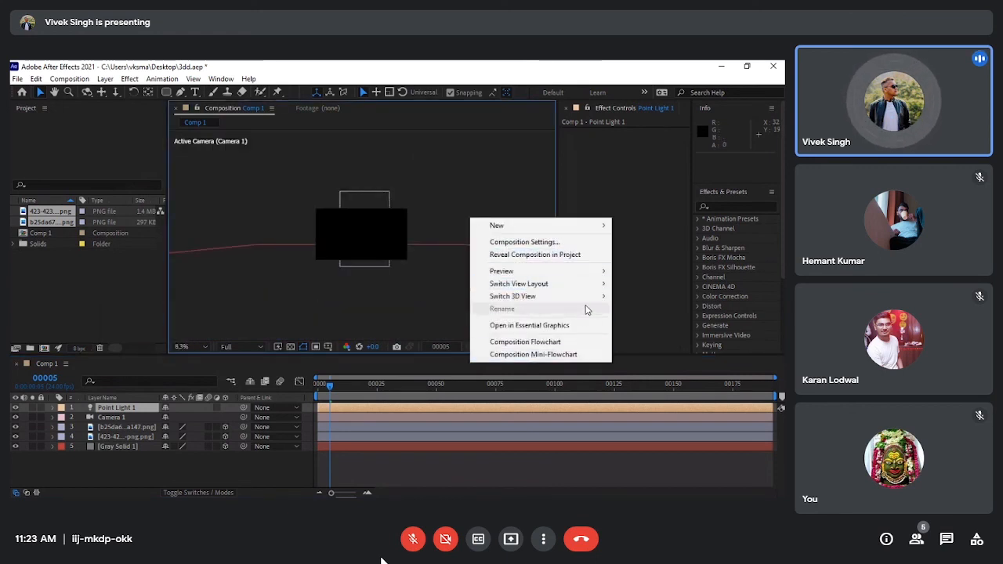
mouse_move(595, 284)
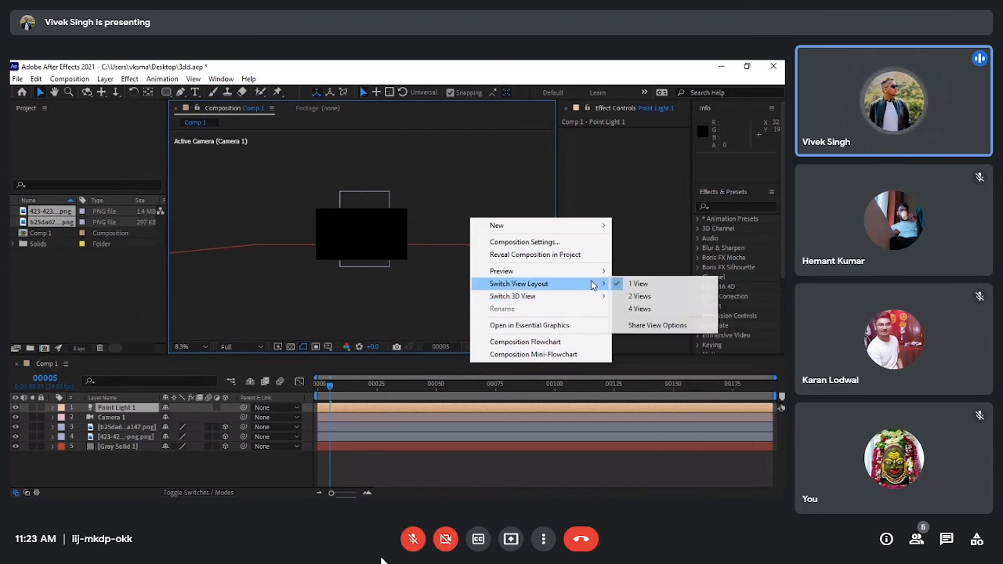
left_click(642, 297)
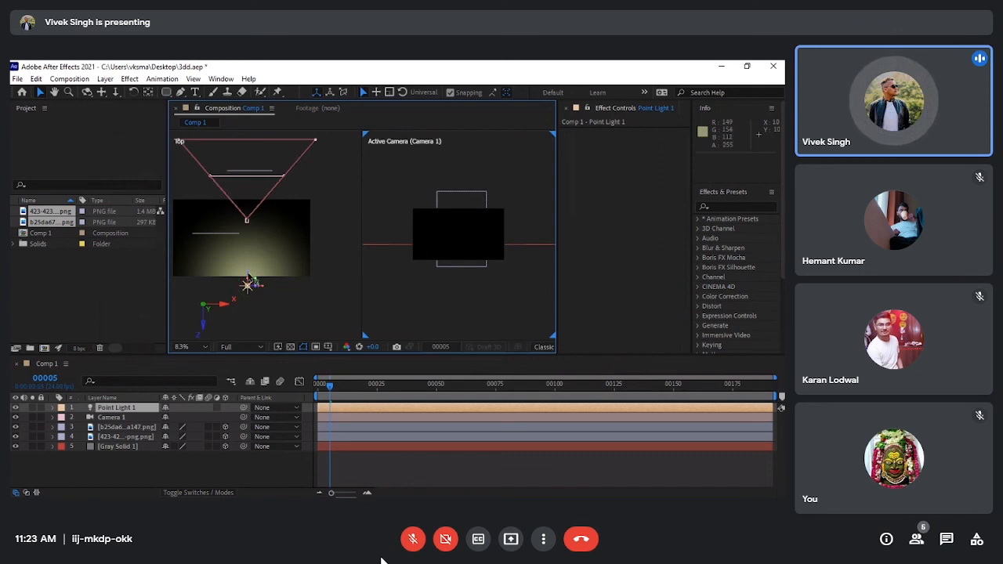
left_click_drag(246, 276, 246, 205)
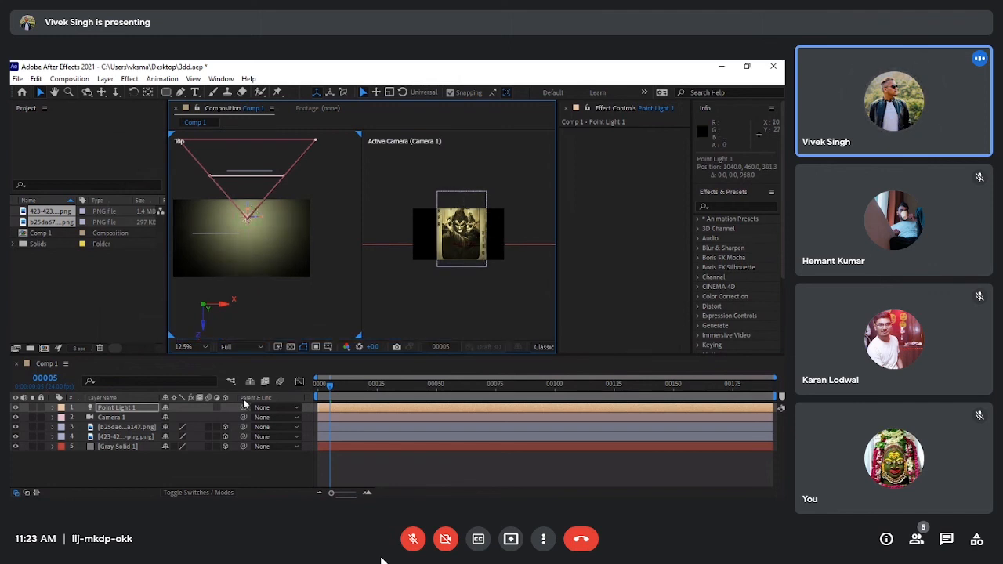
Try moving the point light along its depth and vertical axes in the Active Camera view, undoing each move.
scroll(409, 277, "down", 3)
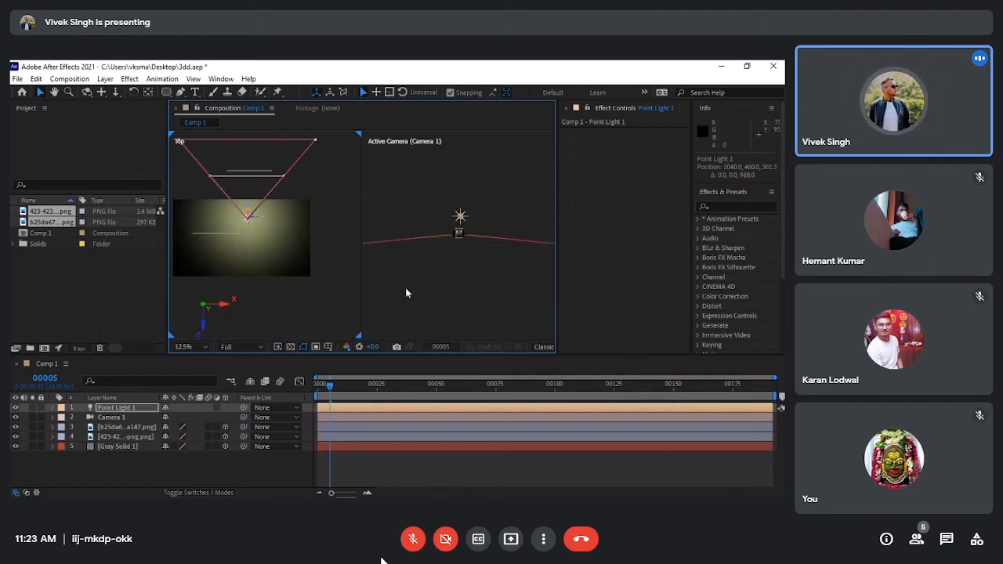
scroll(406, 290, "up", 3)
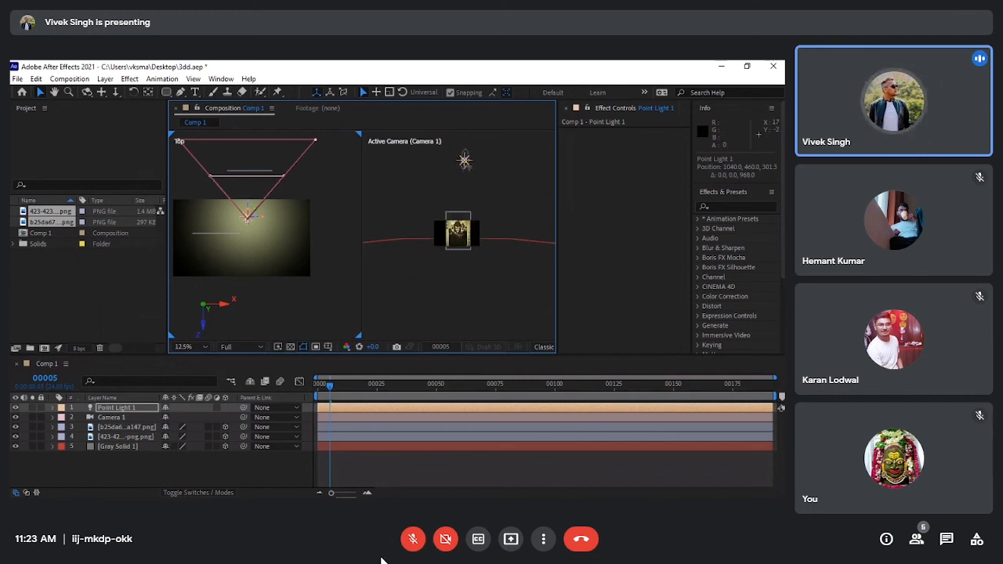
left_click_drag(465, 174, 464, 194)
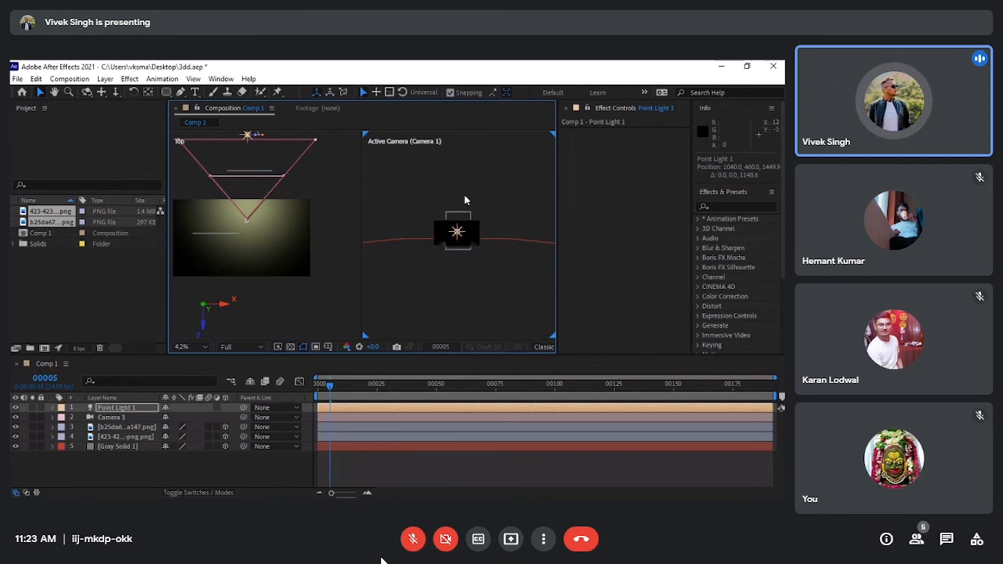
key("ctrl+z")
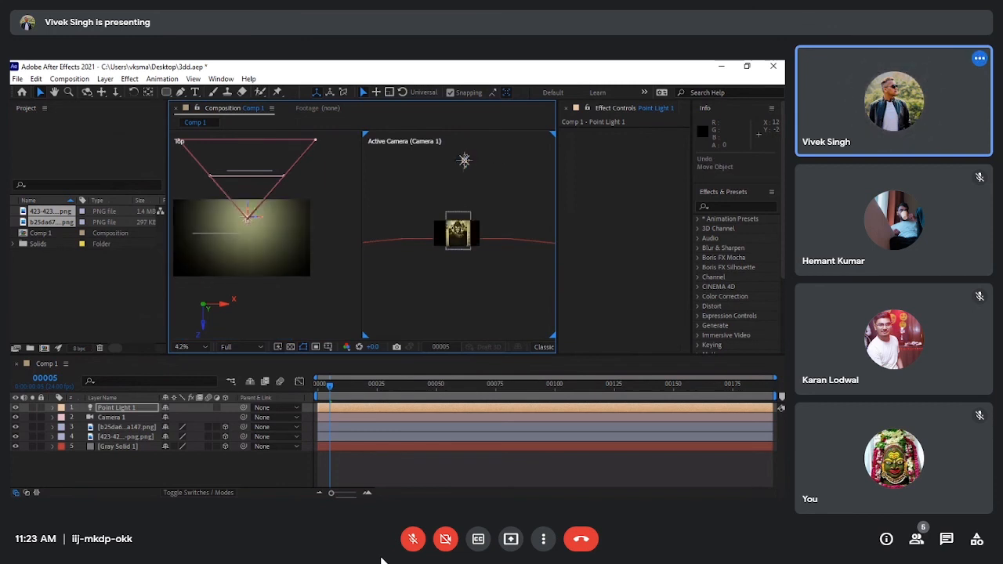
left_click_drag(464, 161, 465, 177)
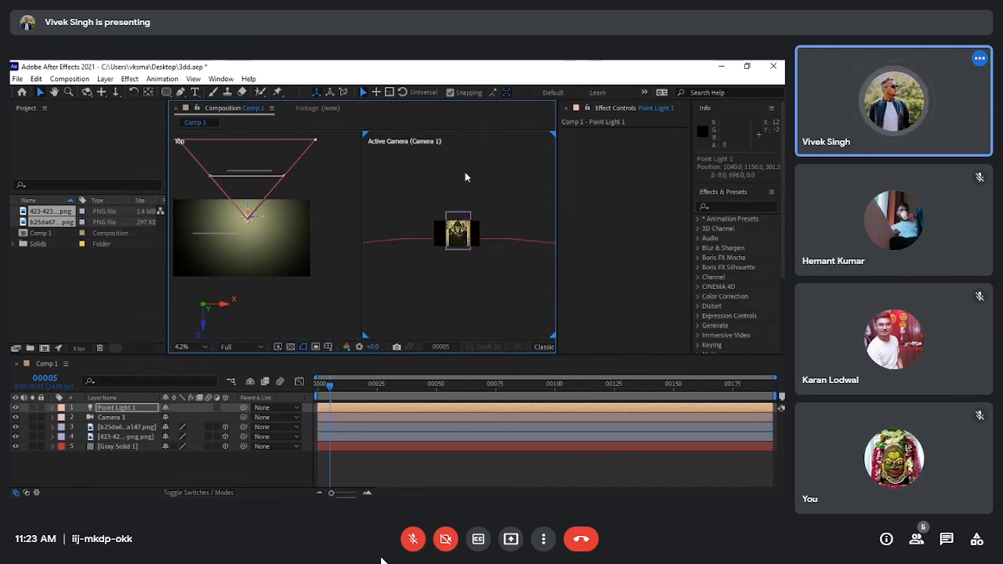
key("ctrl+z")
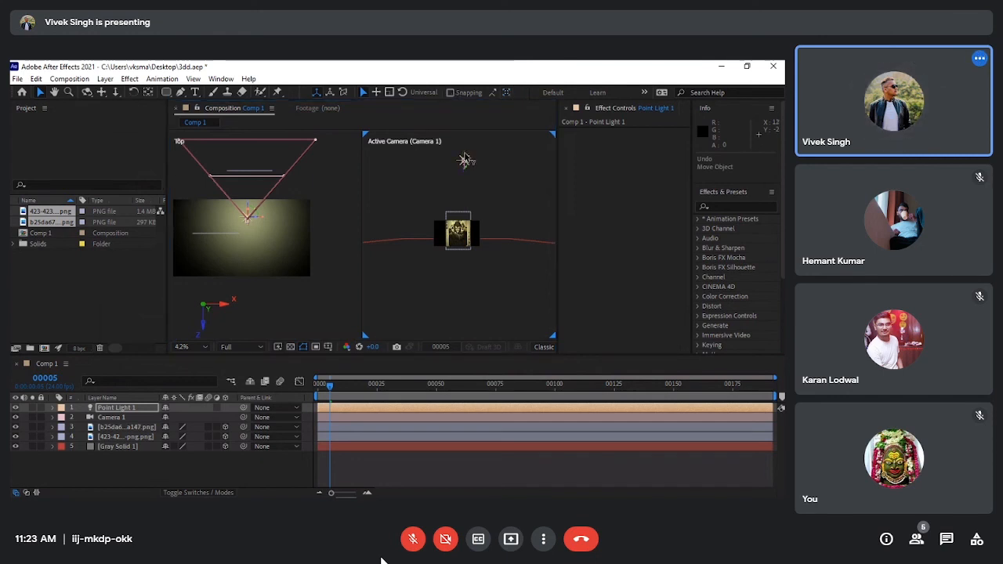
left_click_drag(465, 160, 465, 157)
key("ctrl+z")
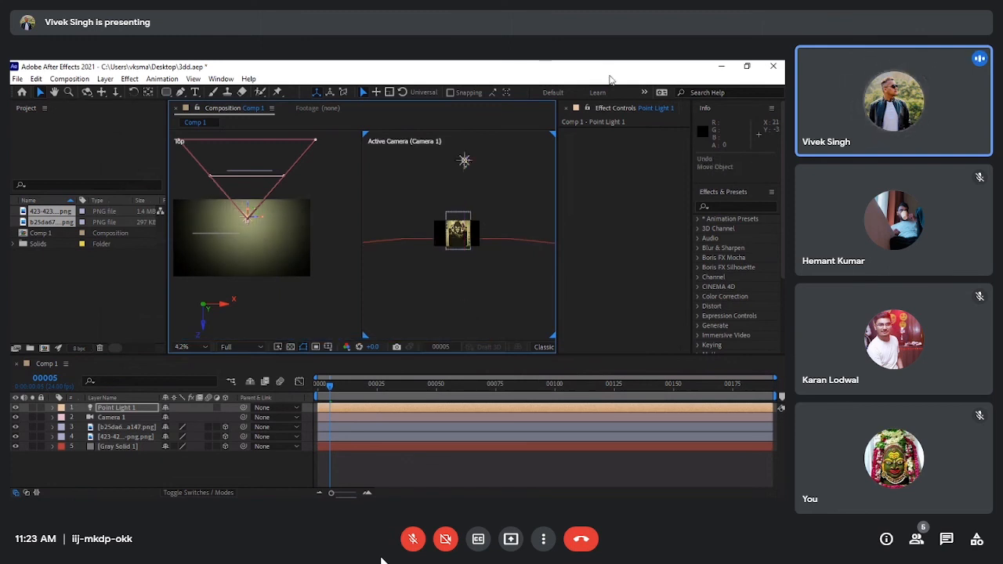
Turn on snapping for moving objects in the composition.
left_click(450, 93)
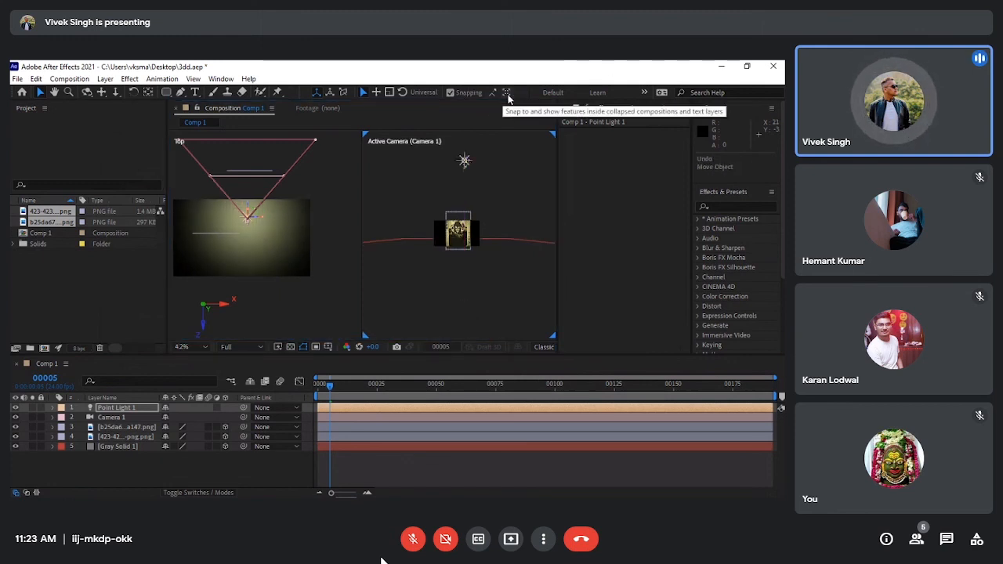
left_click(275, 304)
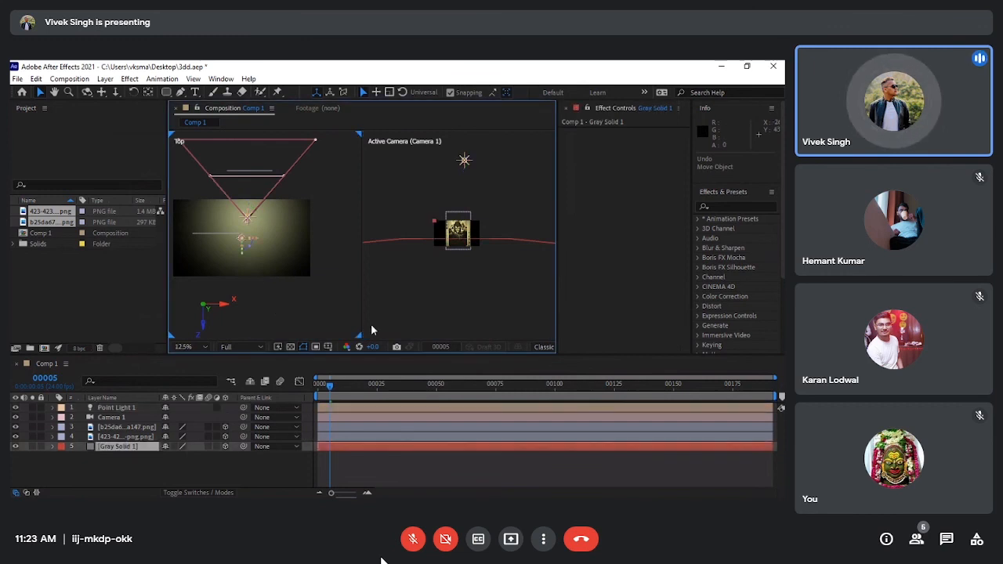
right_click(301, 305)
mouse_move(353, 299)
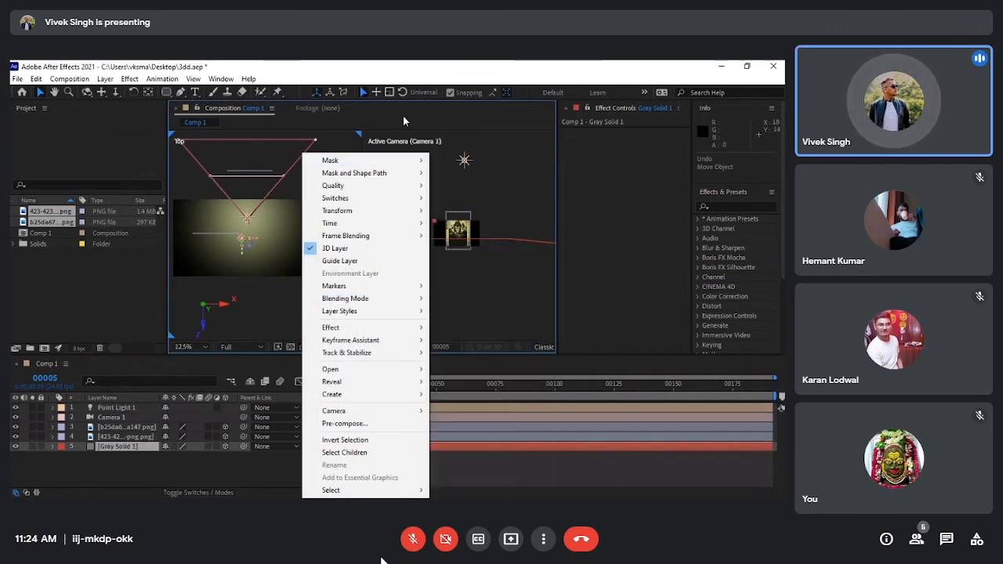
left_click(413, 103)
Switch the Top view to the Left 3D view and select the point light there.
scroll(278, 302, "down", 5)
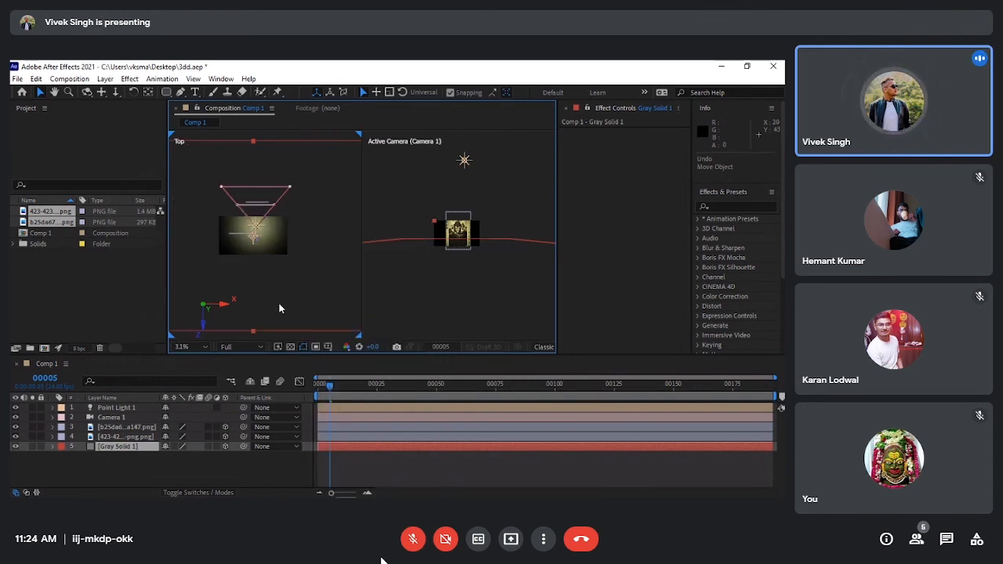
right_click(297, 285)
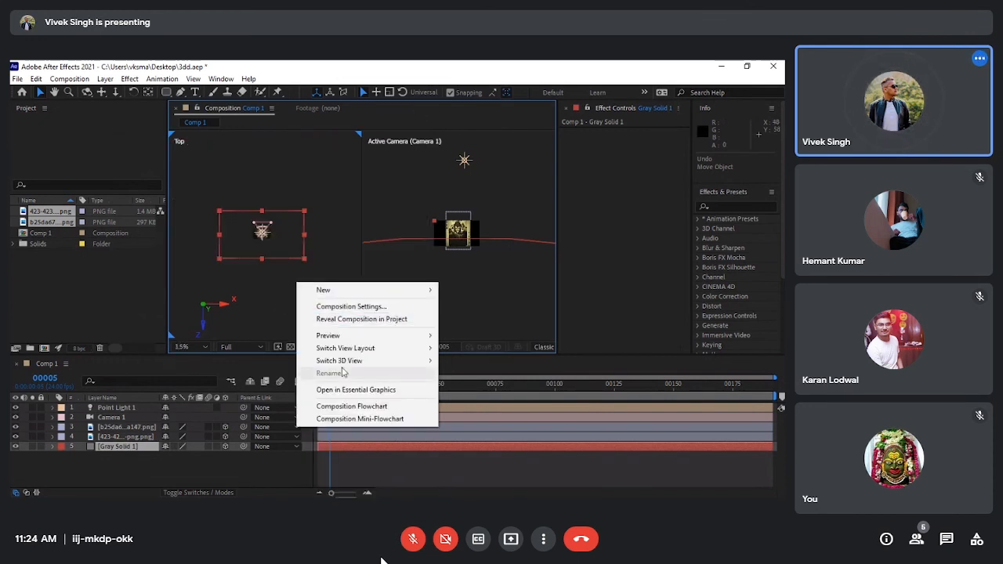
mouse_move(366, 353)
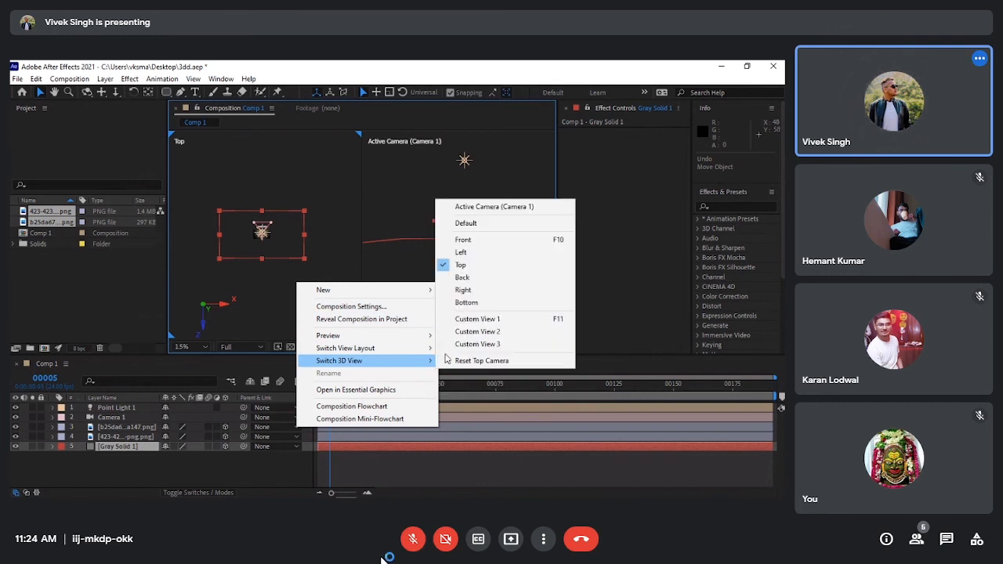
left_click(491, 254)
scroll(242, 254, "up", 3)
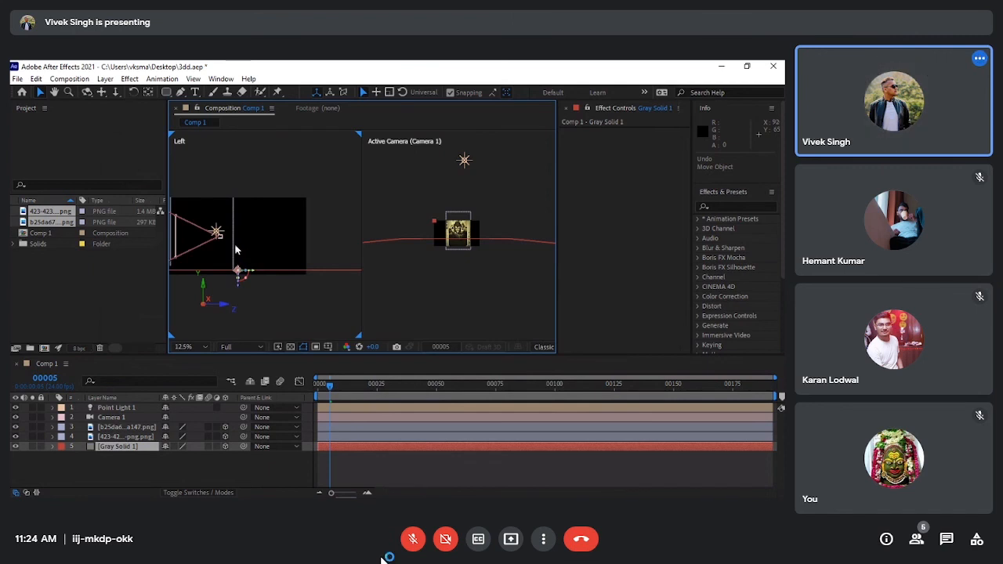
left_click(216, 232)
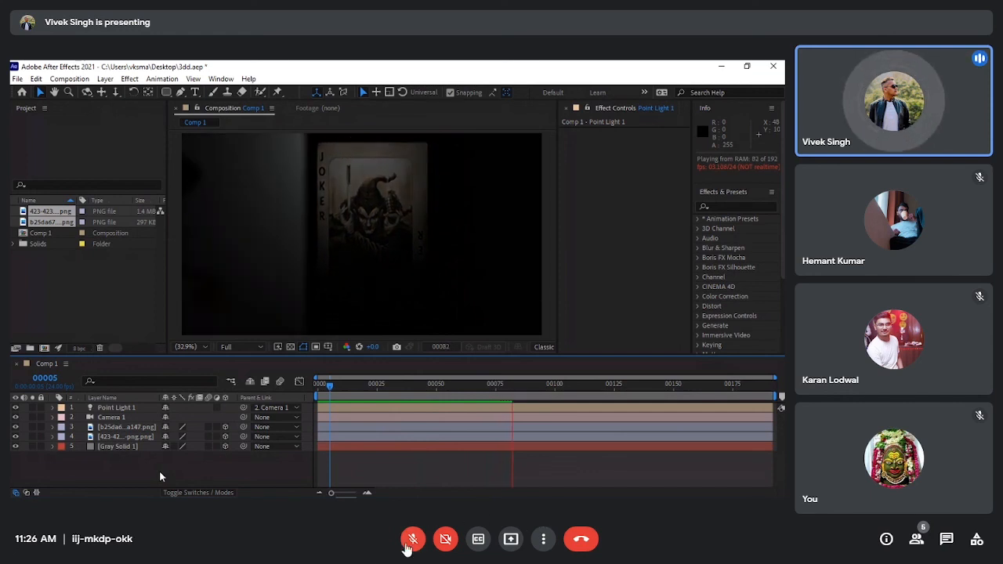
left_click(409, 548)
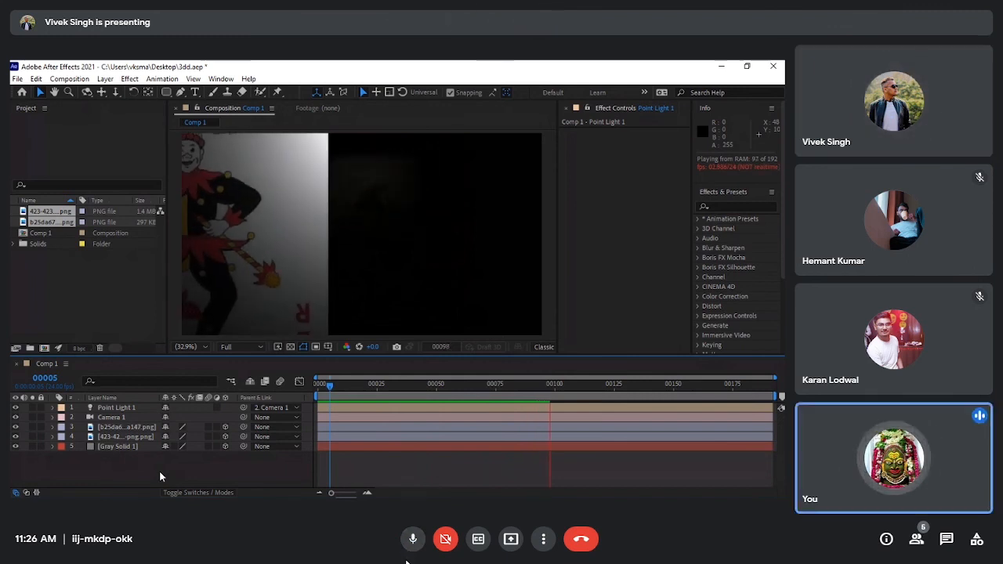
left_click(409, 549)
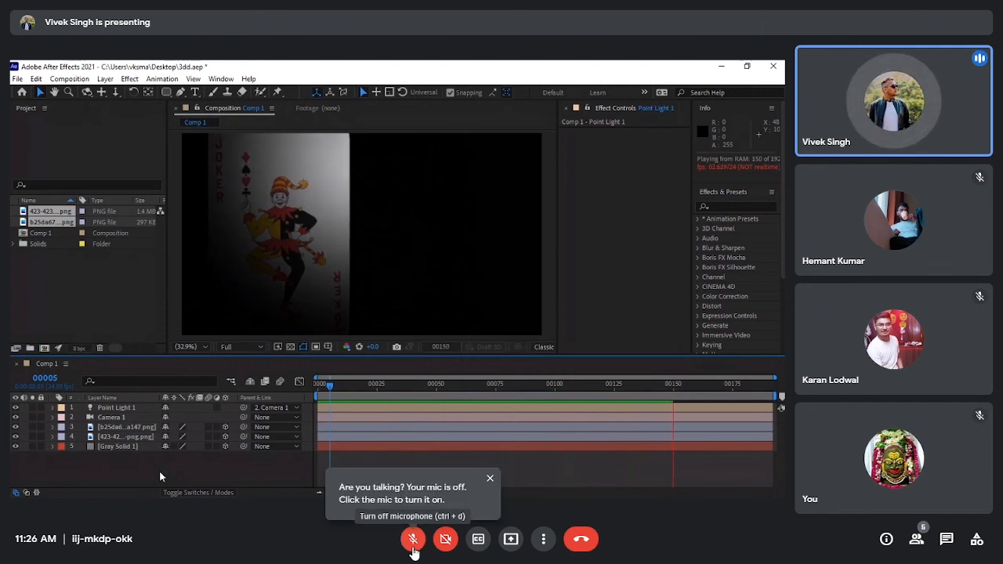
left_click(490, 478)
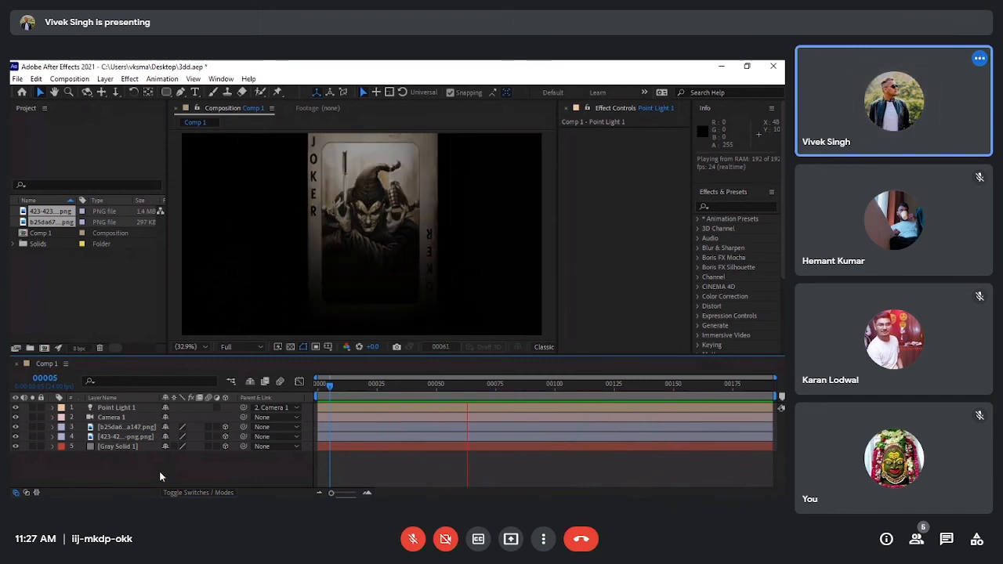
left_click(406, 549)
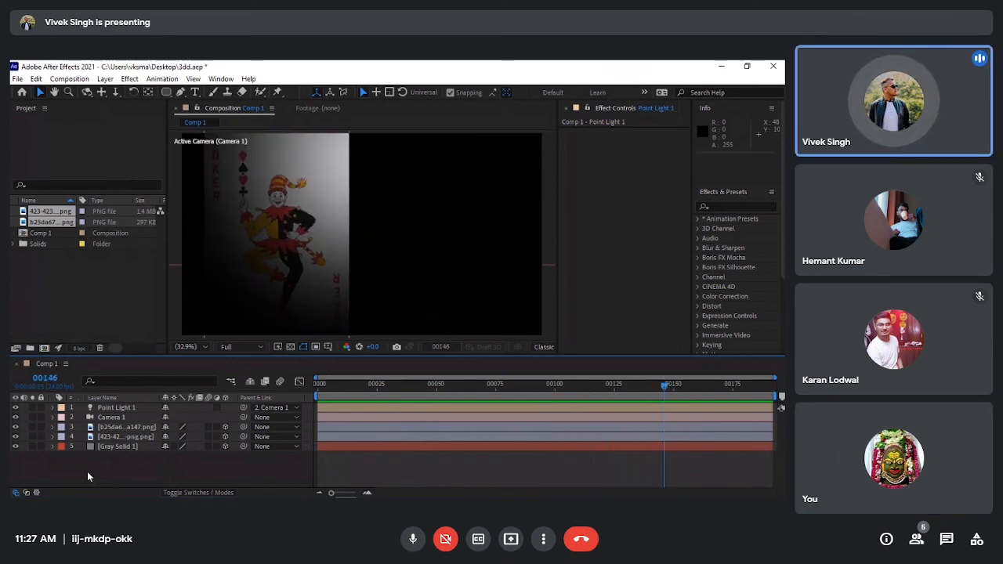
Expand the Camera 1 layer's Camera Options to examine the Focus Distance and Aperture keyframes.
left_click(53, 418)
scroll(89, 450, "down", 1)
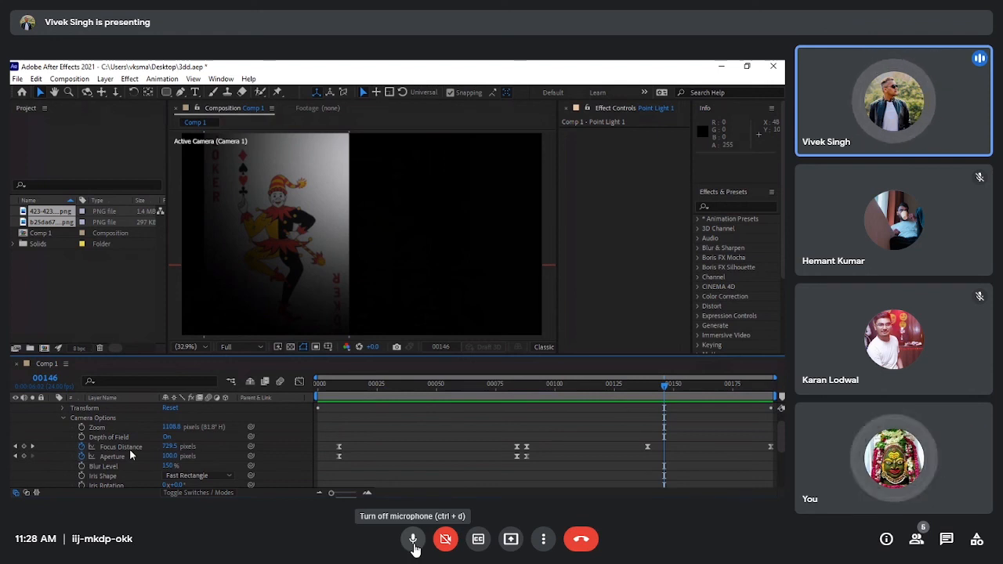
left_click(414, 547)
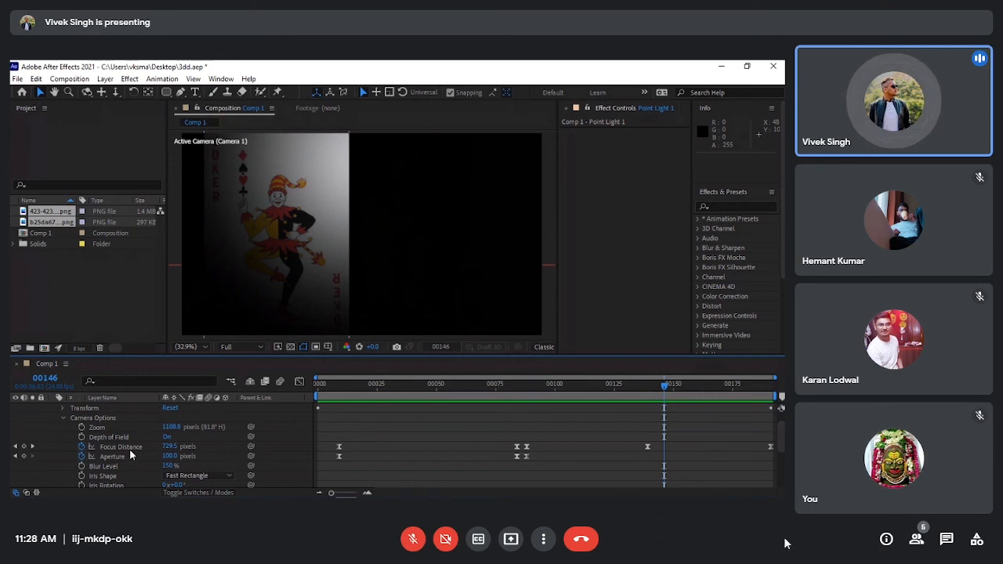
left_click(413, 539)
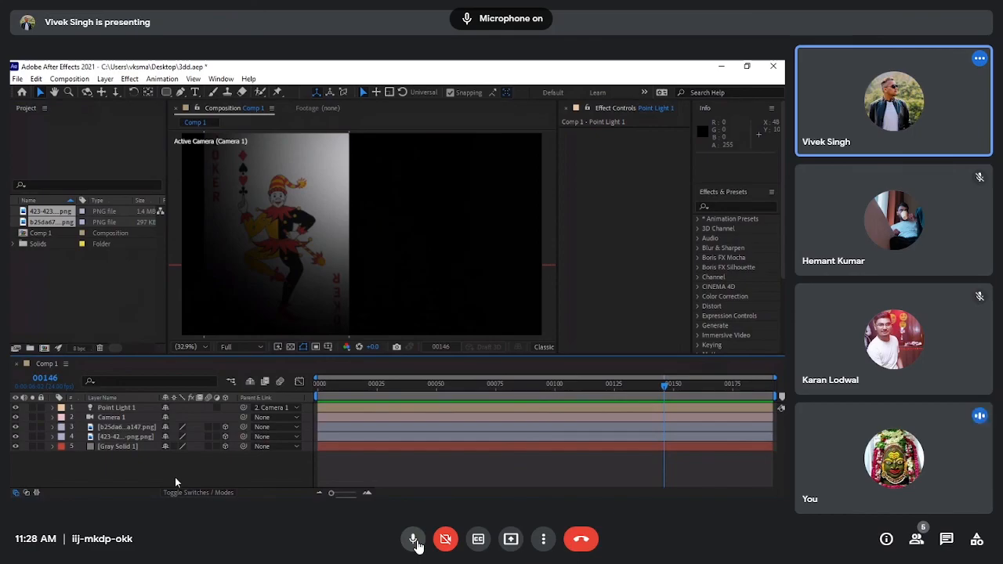